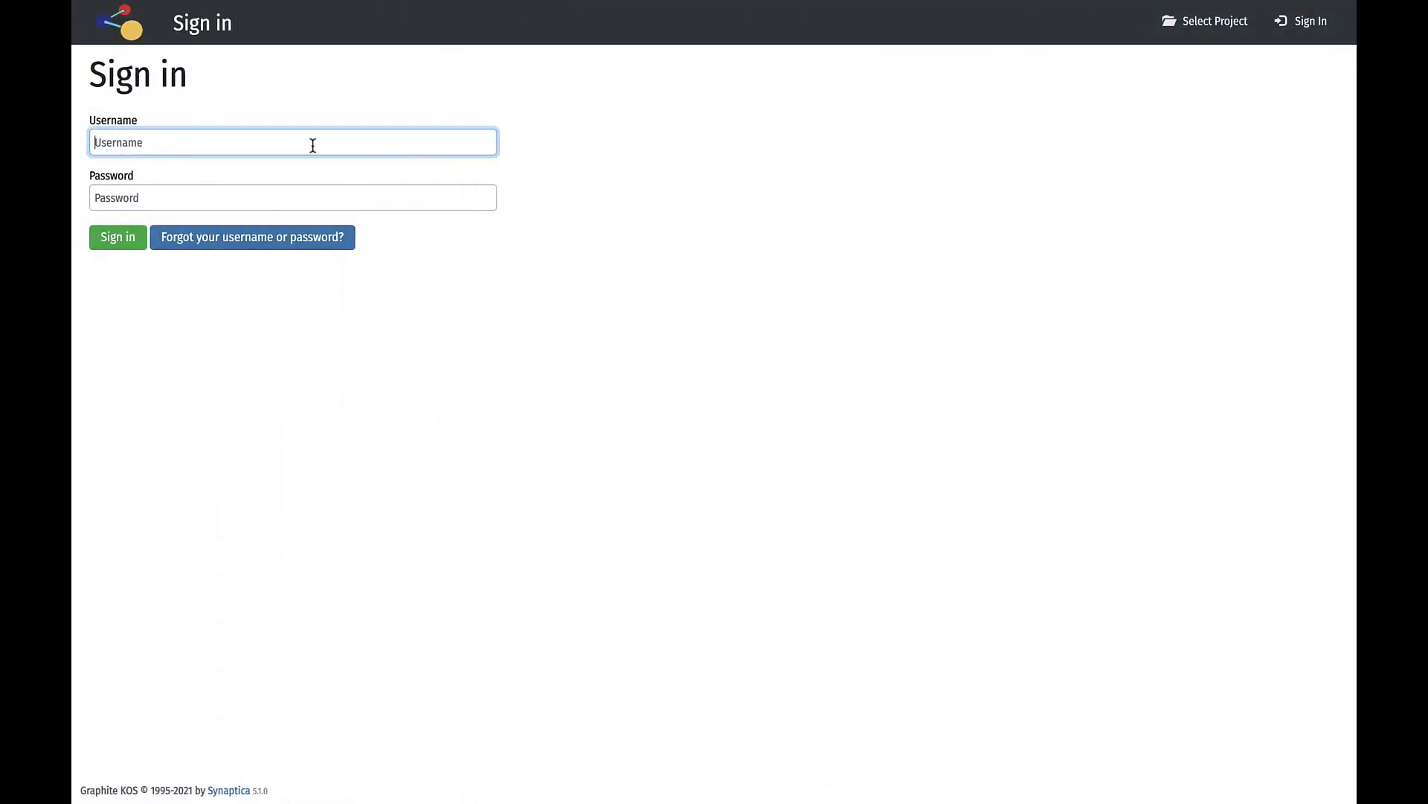
Sign in with the administrator's username and password, then open the Topics Project.
{"action": "key", "text": "Tab"}
{"action": "type", "text": "•••••••"}
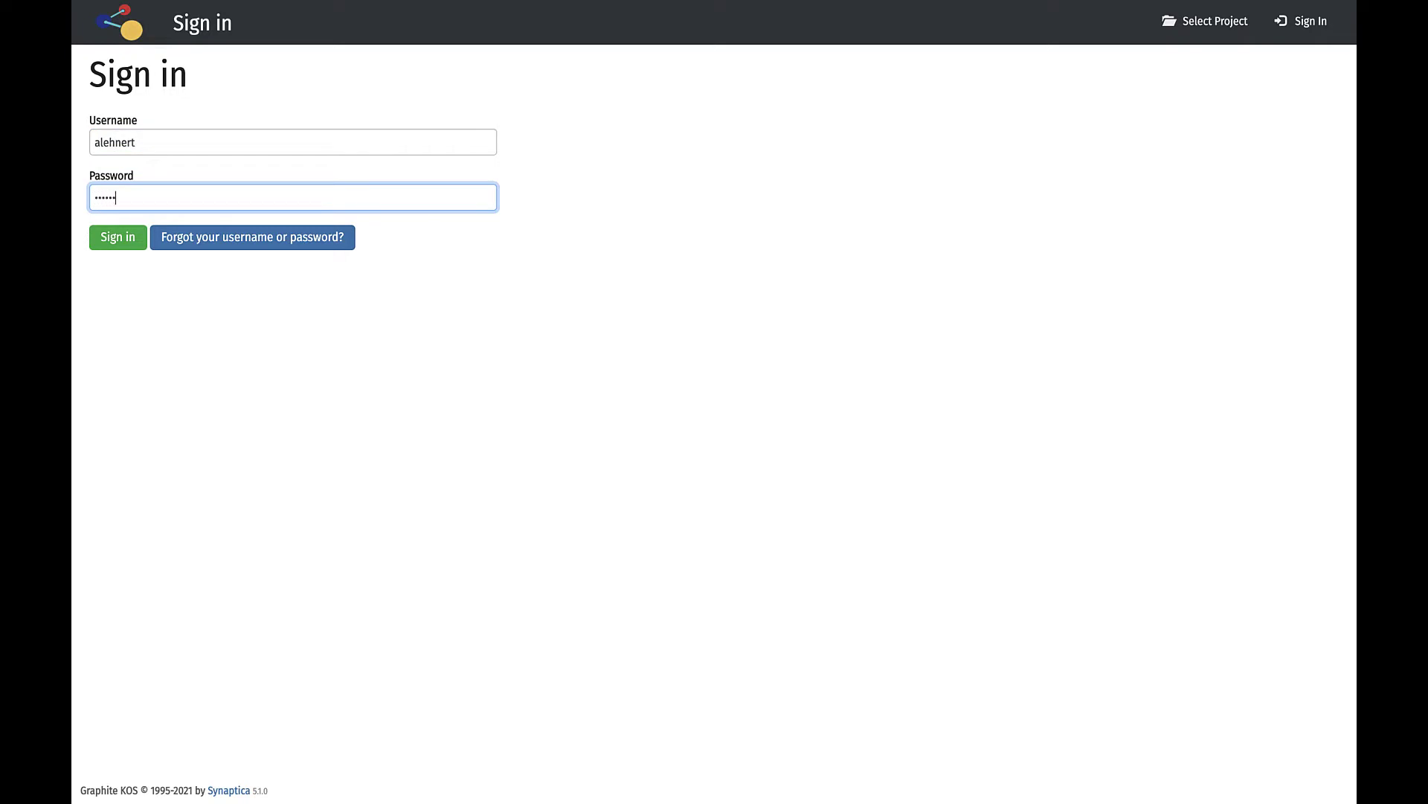
{"action": "type", "text": "•••"}
{"action": "key", "text": "Return"}
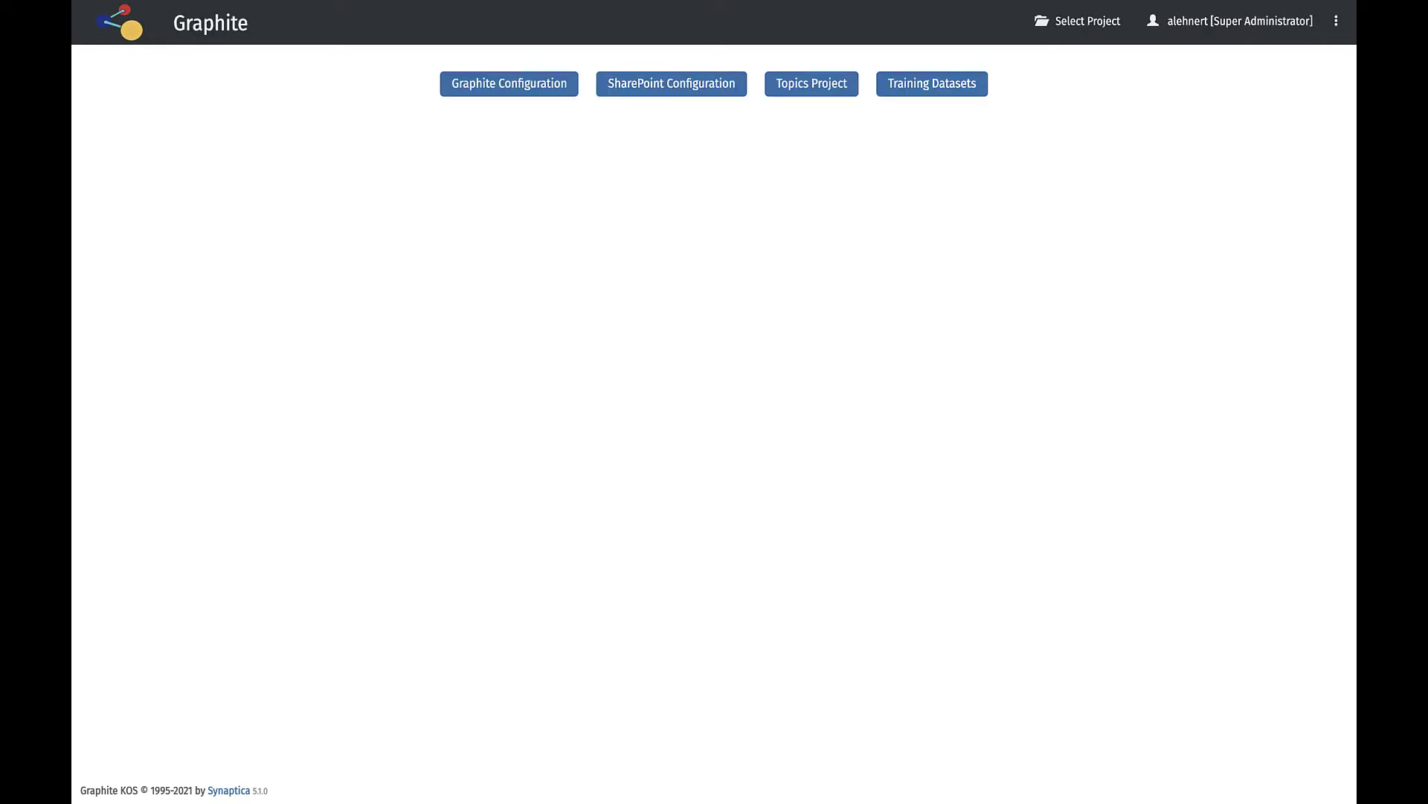
{"action": "left_click", "coordinate": [804, 89]}
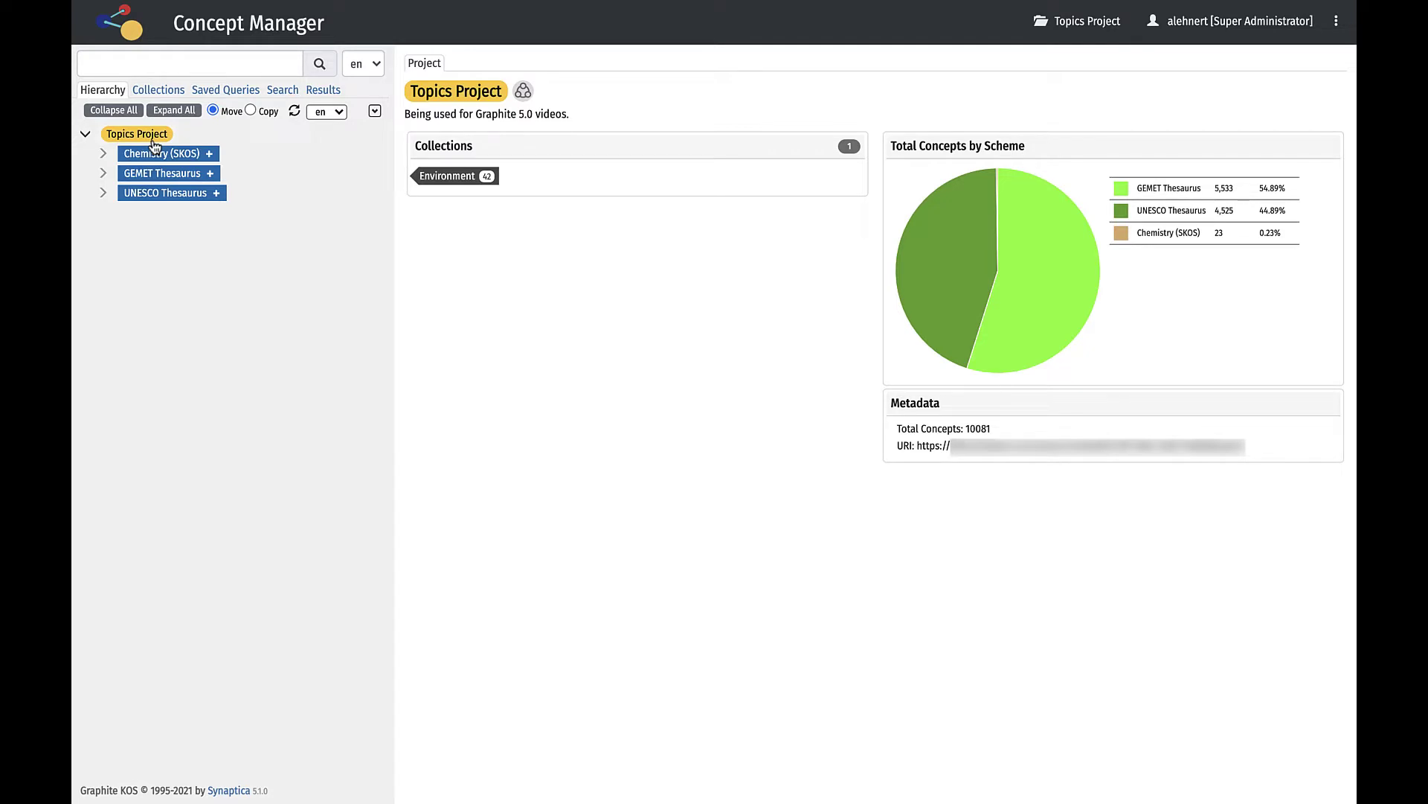
Open the UNESCO Thesaurus scheme overview and scroll through its details.
{"action": "left_click", "coordinate": [154, 193]}
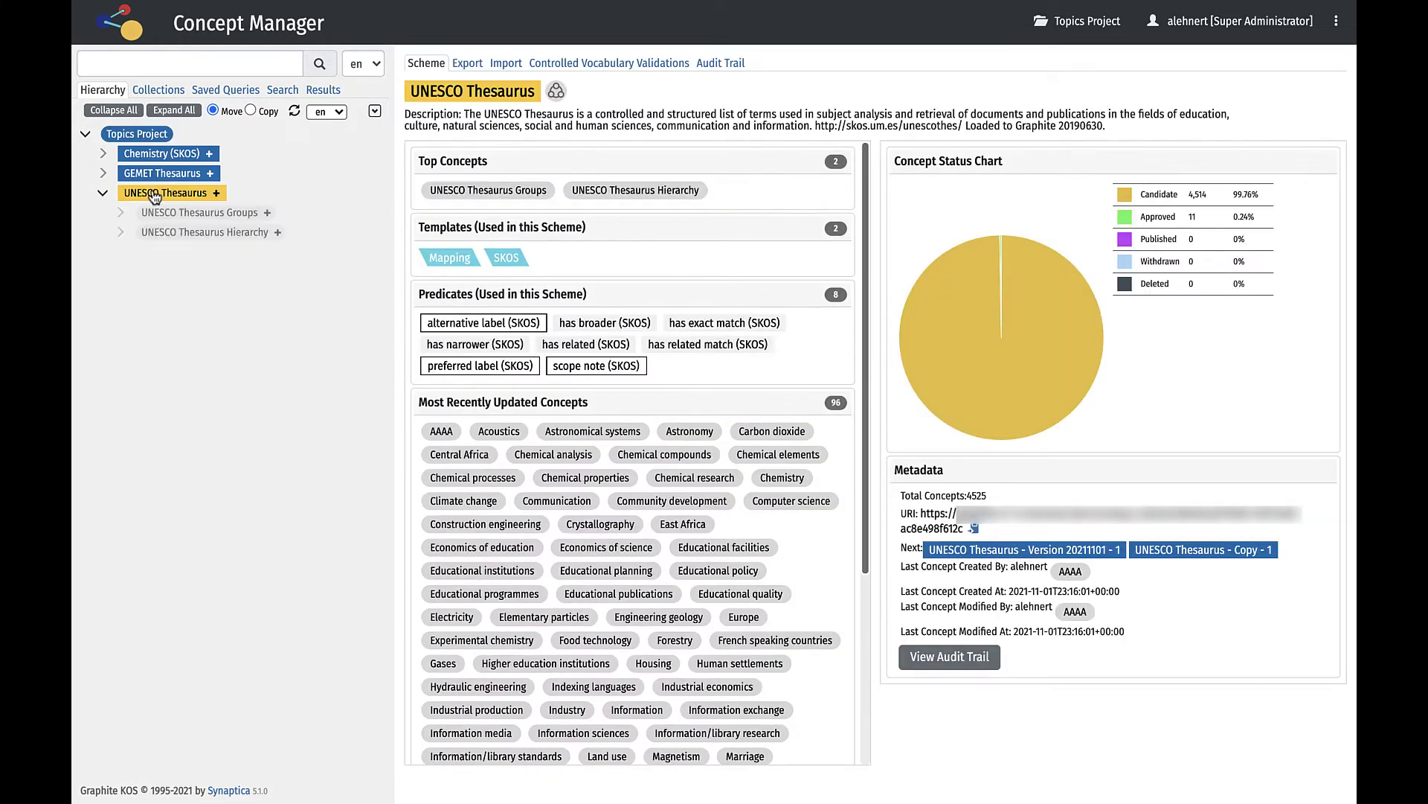
{"action": "scroll", "coordinate": [734, 269], "scroll_direction": "down", "scroll_amount": 3}
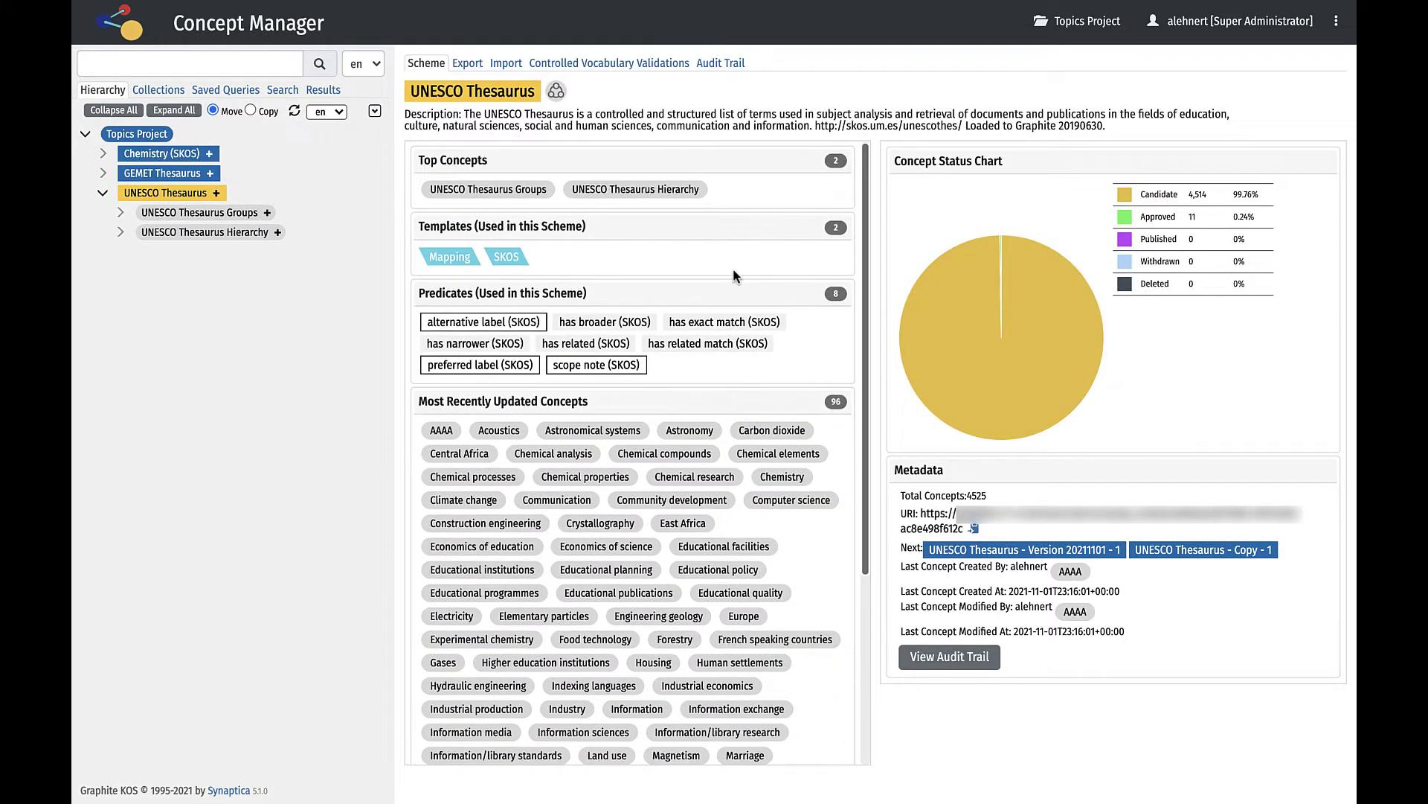
{"action": "scroll", "coordinate": [733, 274], "scroll_direction": "down", "scroll_amount": 3}
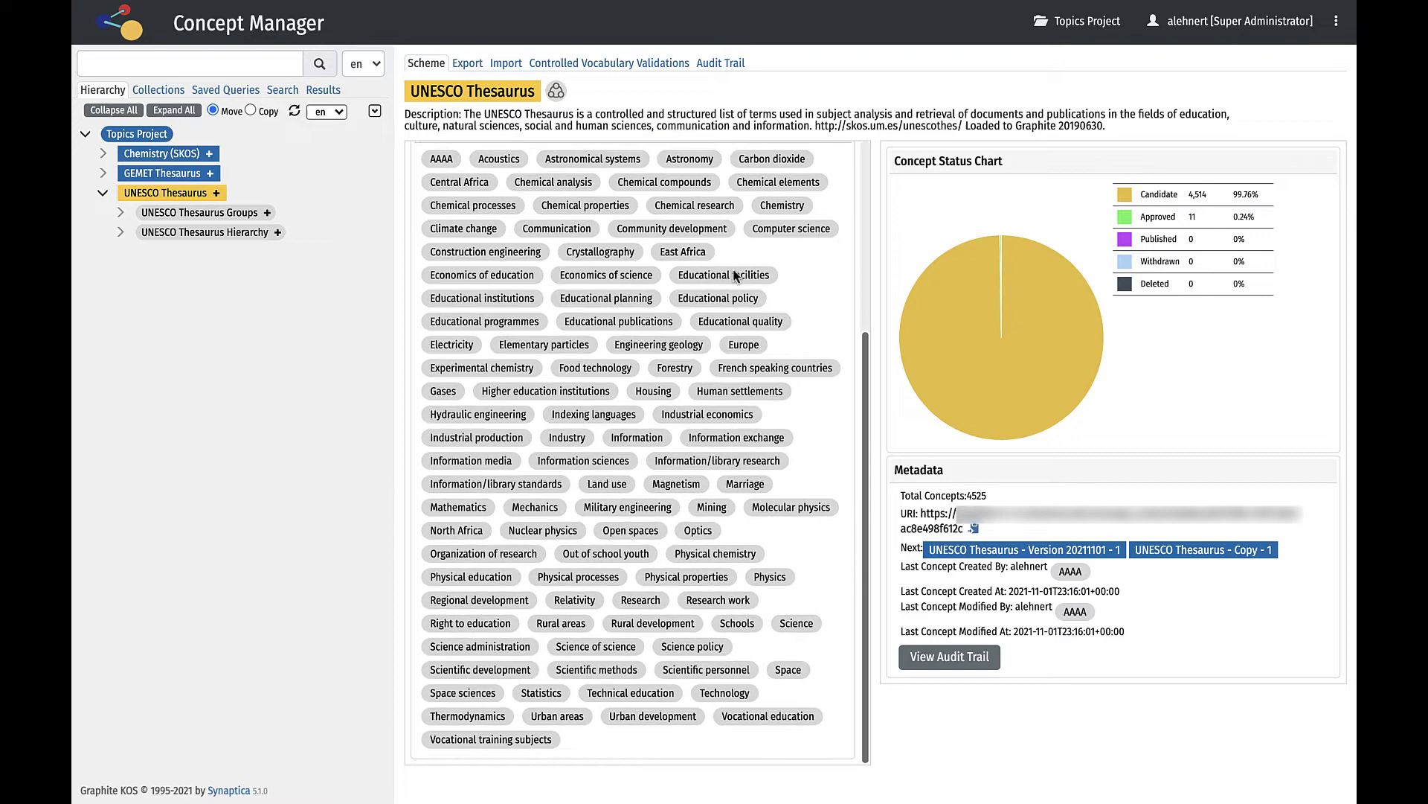
{"action": "scroll", "coordinate": [733, 274], "scroll_direction": "up", "scroll_amount": 5}
{"action": "scroll", "coordinate": [733, 276], "scroll_direction": "up", "scroll_amount": 1}
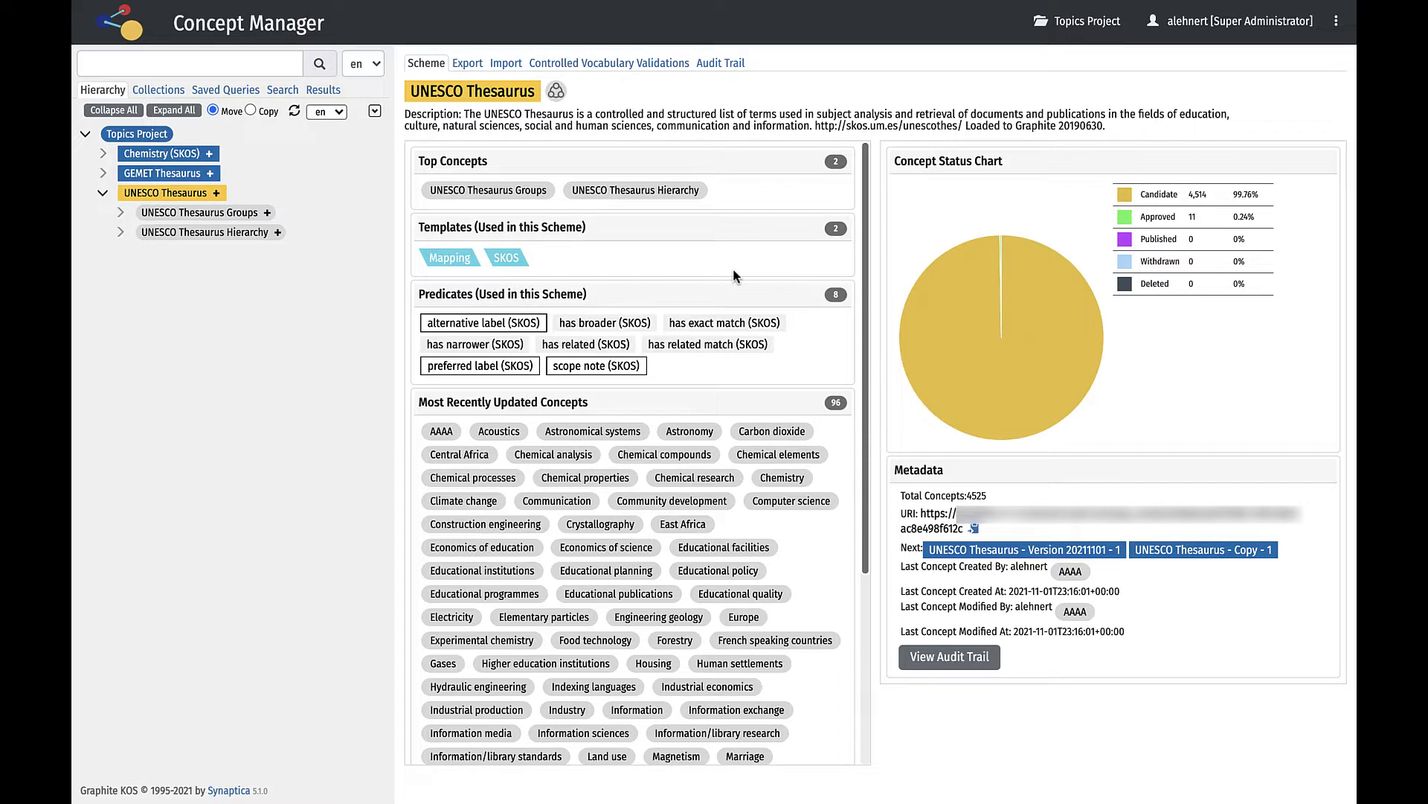
Review the scheme's export settings, keeping CSV (Dynamic Property Columns) as the format.
{"action": "left_click", "coordinate": [473, 67]}
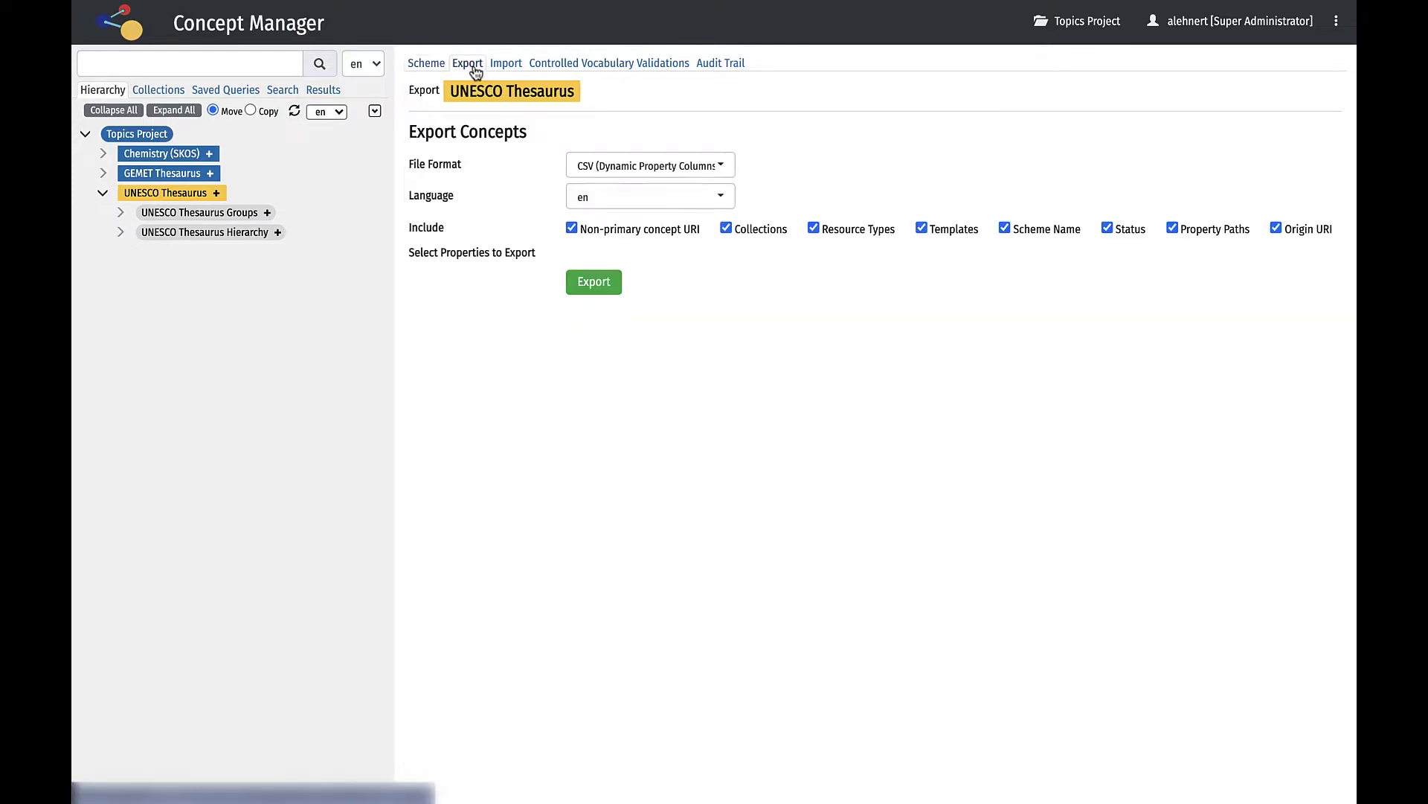
{"action": "left_click", "coordinate": [727, 169]}
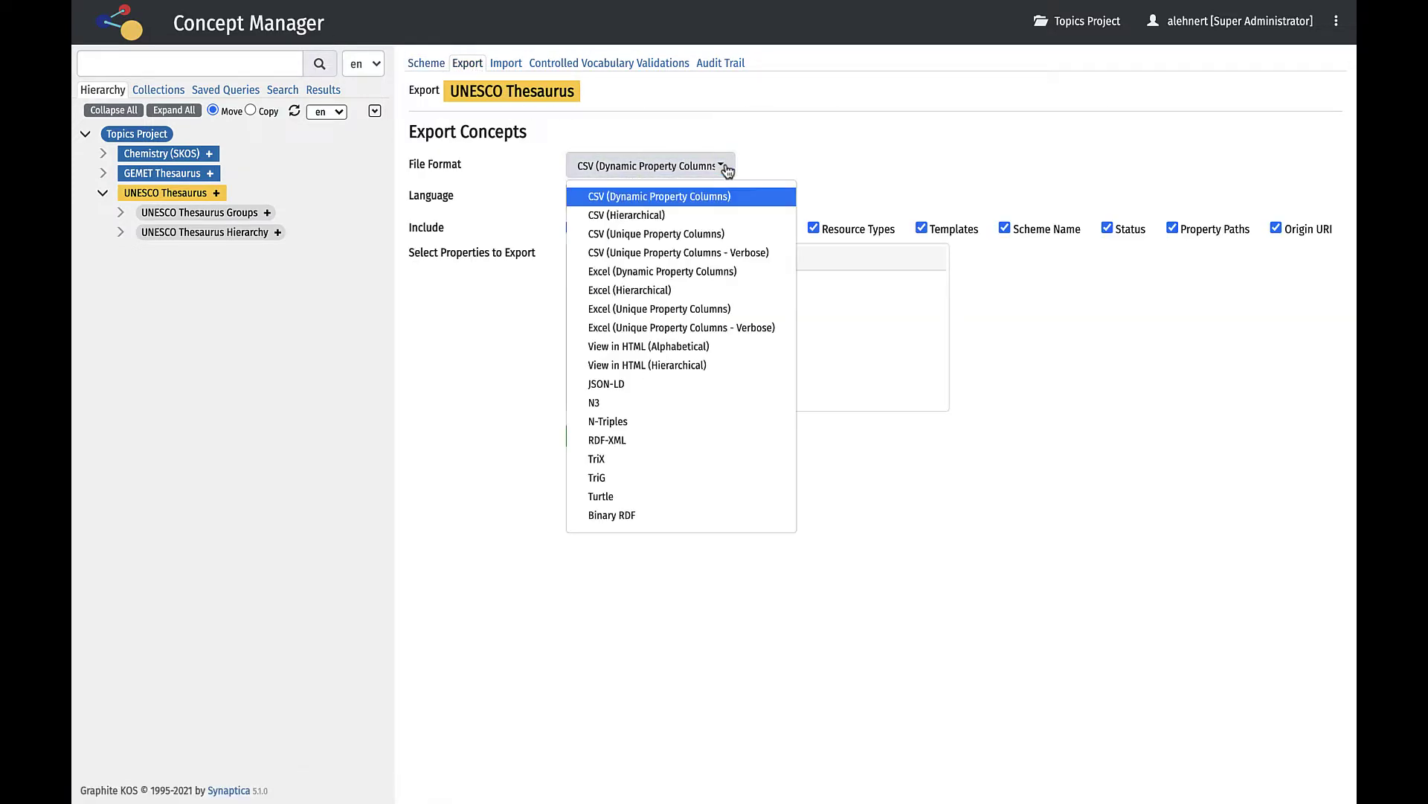
{"action": "left_click", "coordinate": [727, 169]}
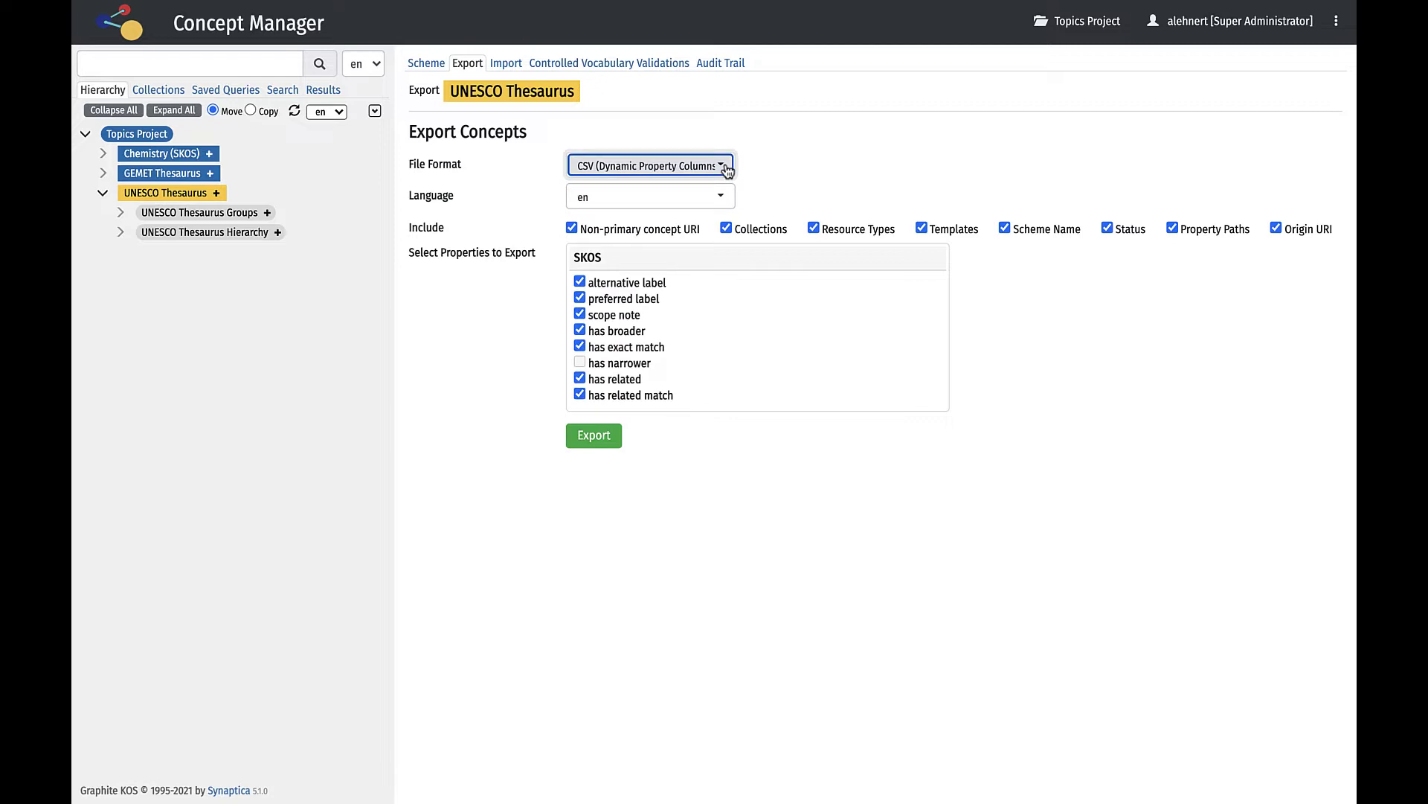
View the scheme's Import, Controlled Vocabulary Validations and Audit Trail pages.
{"action": "left_click", "coordinate": [512, 65]}
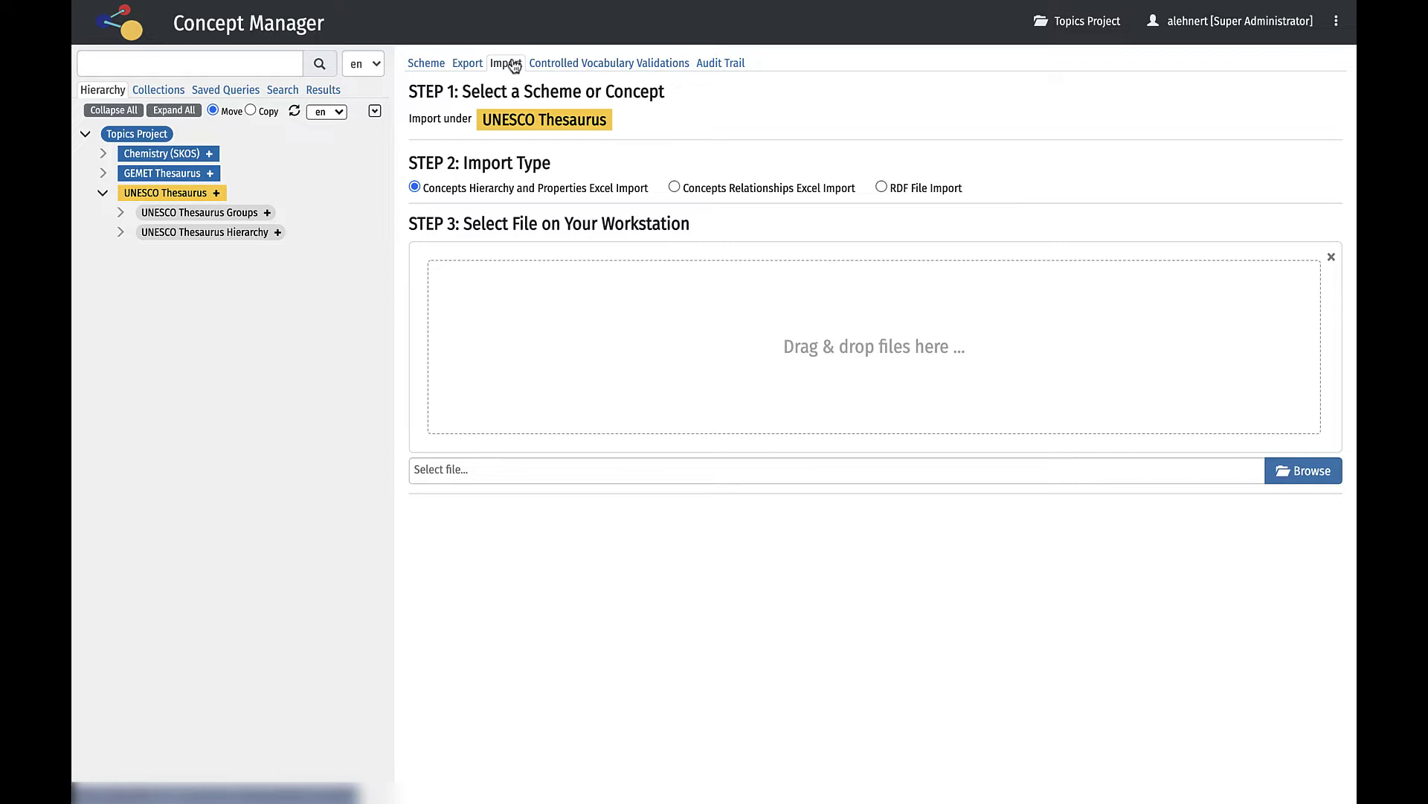
{"action": "left_click", "coordinate": [571, 67]}
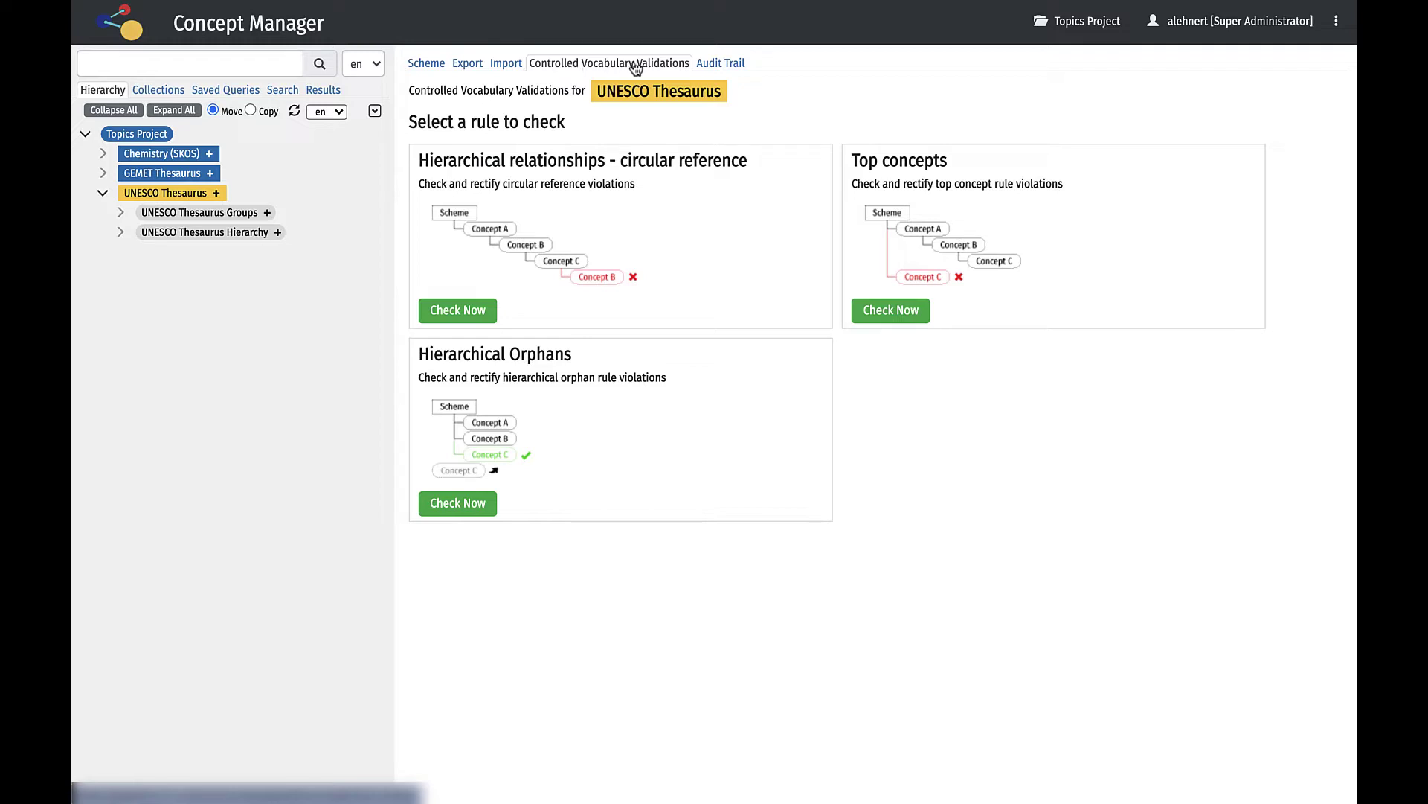
{"action": "left_click", "coordinate": [708, 64]}
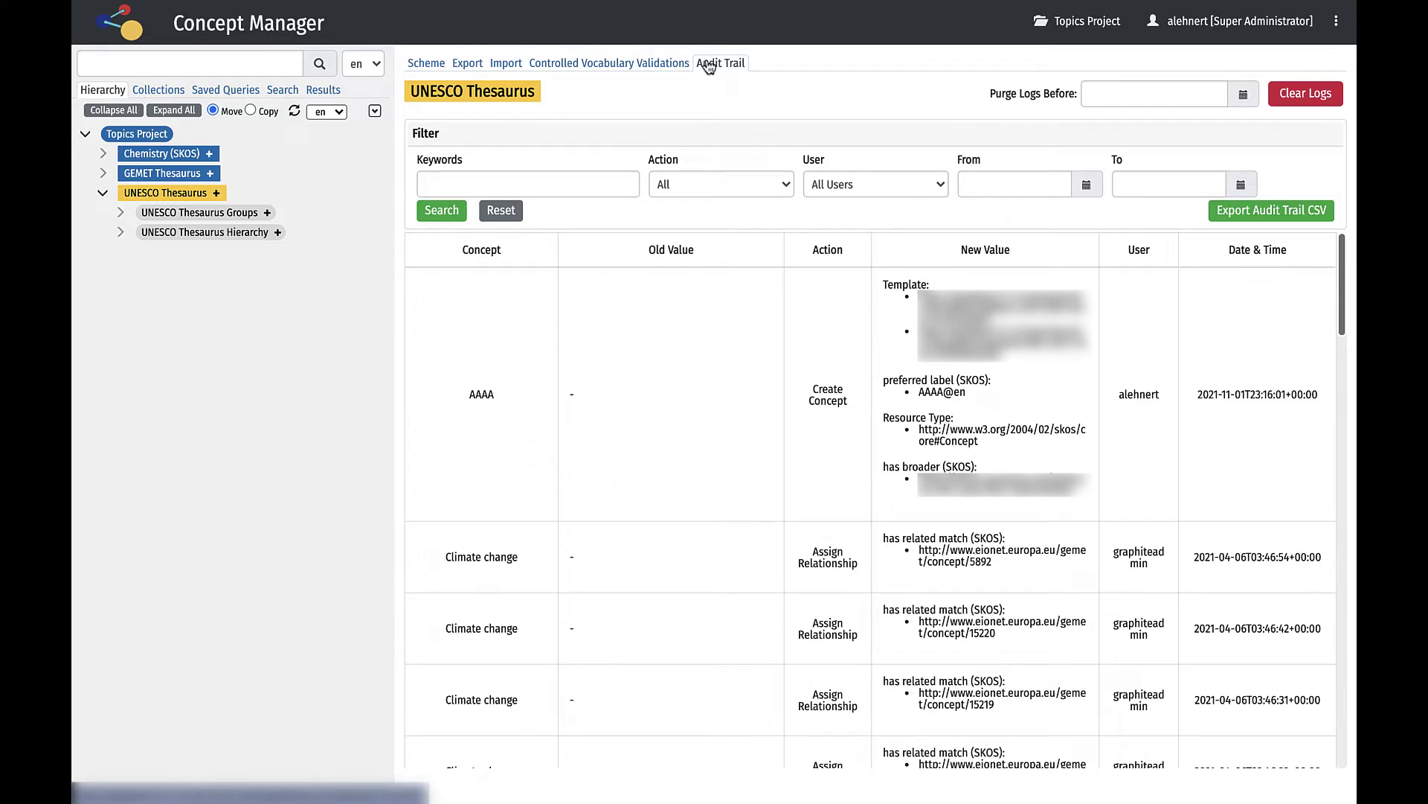
Create concept AAA in UNESCO Thesaurus and move it under UNESCO Thesaurus Hierarchy.
{"action": "left_click", "coordinate": [217, 195]}
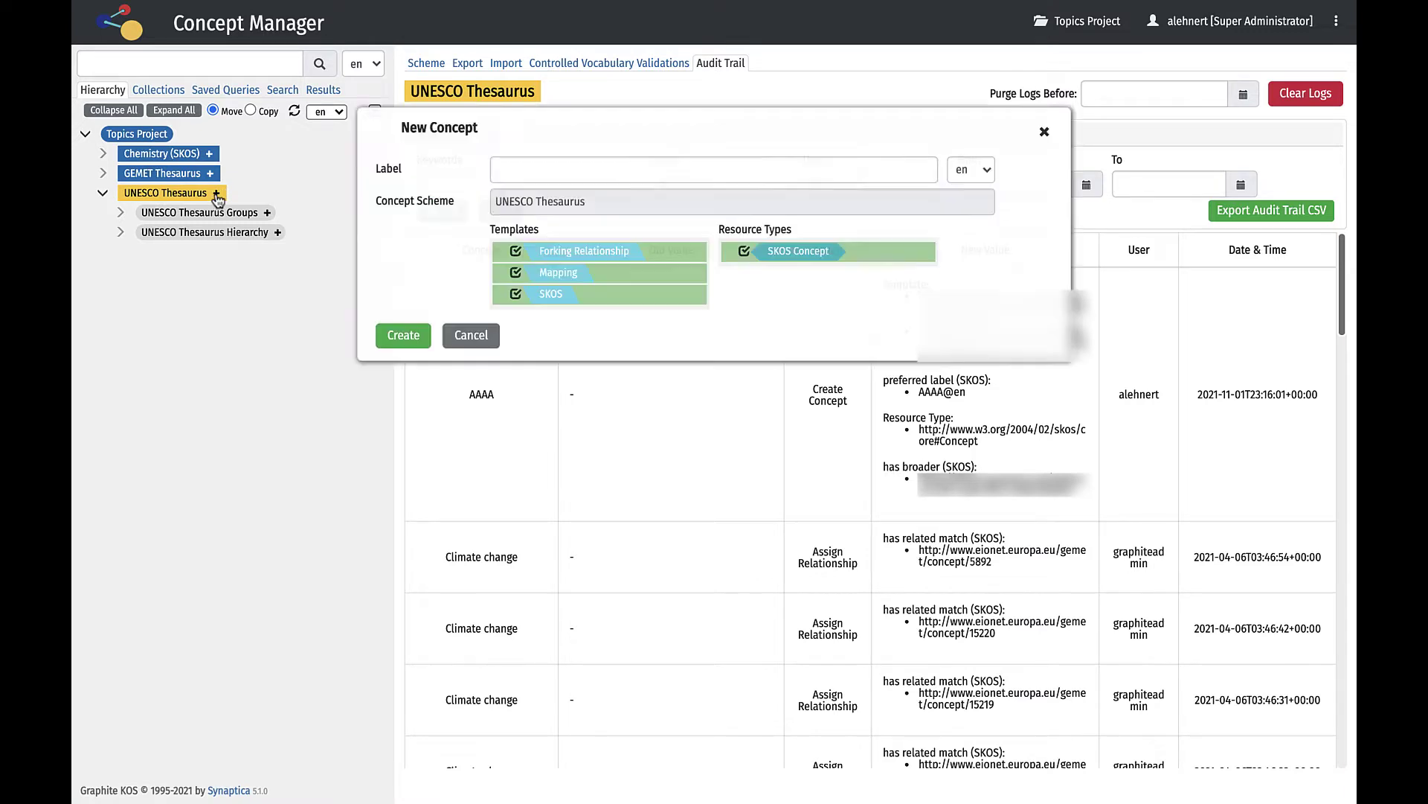
{"action": "type", "text": "AAA"}
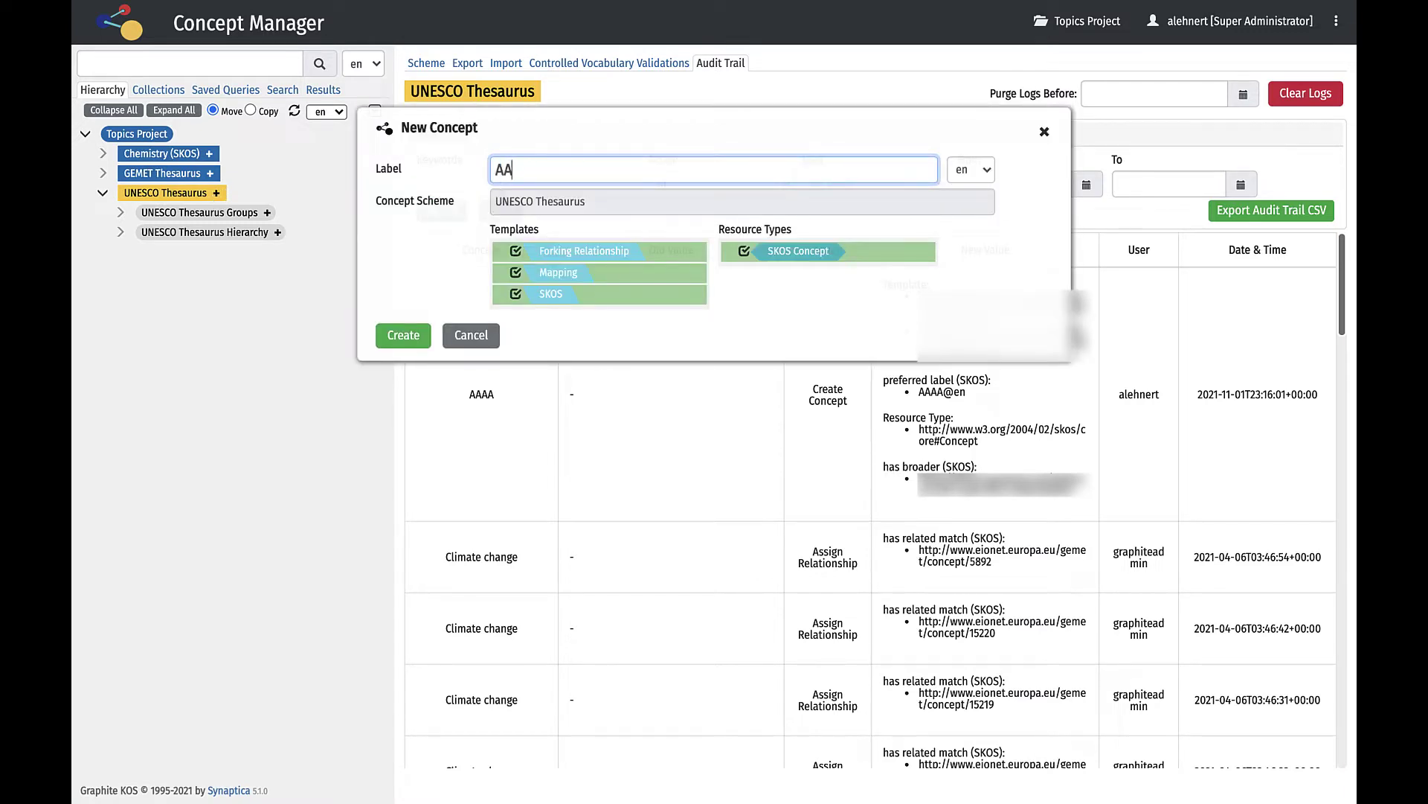
{"action": "left_click", "coordinate": [400, 335]}
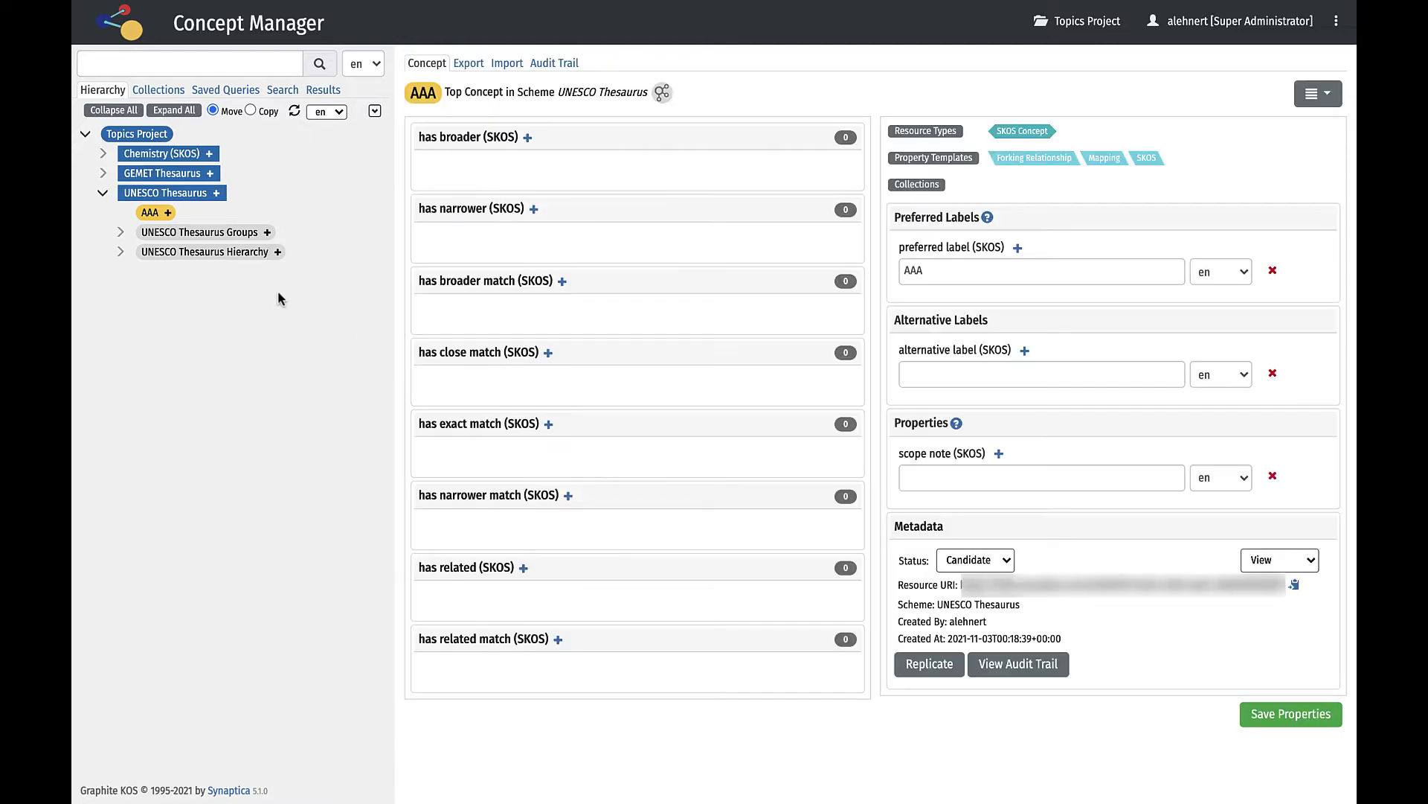
{"action": "left_click_drag", "start_coordinate": [155, 218], "coordinate": [158, 252]}
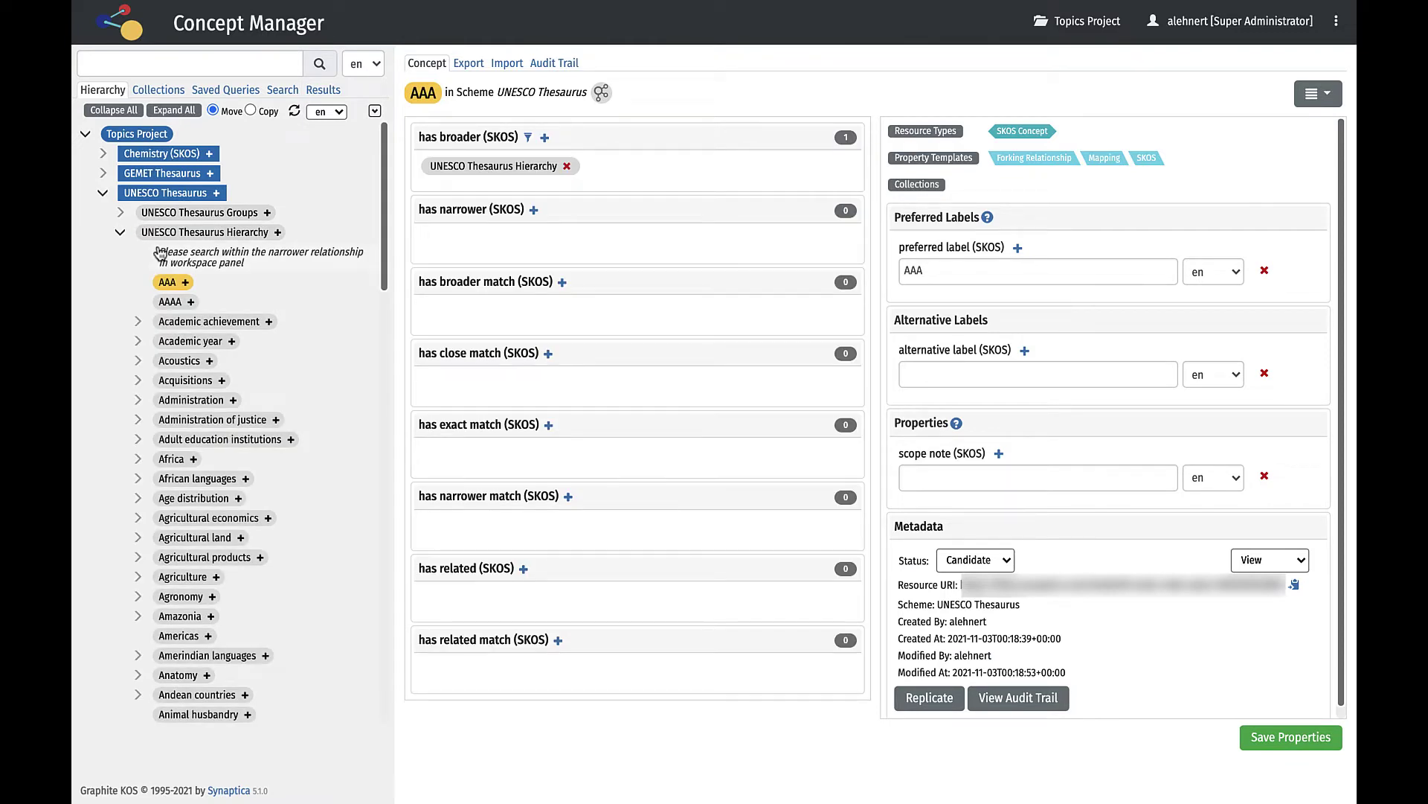
Link AAA to AAAA as a related concept, then show the hierarchy filter options.
{"action": "left_click", "coordinate": [168, 305]}
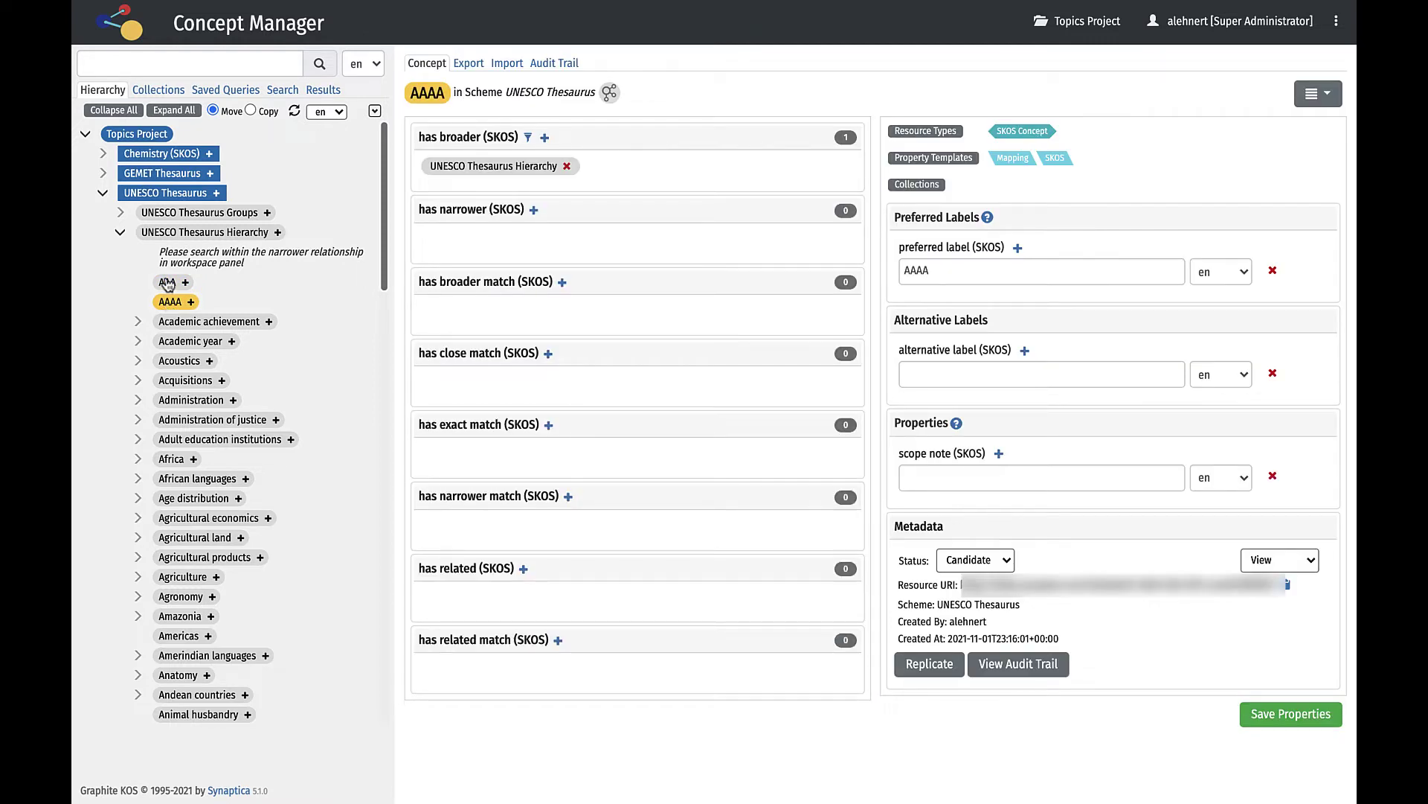
{"action": "left_click_drag", "start_coordinate": [168, 287], "coordinate": [493, 615]}
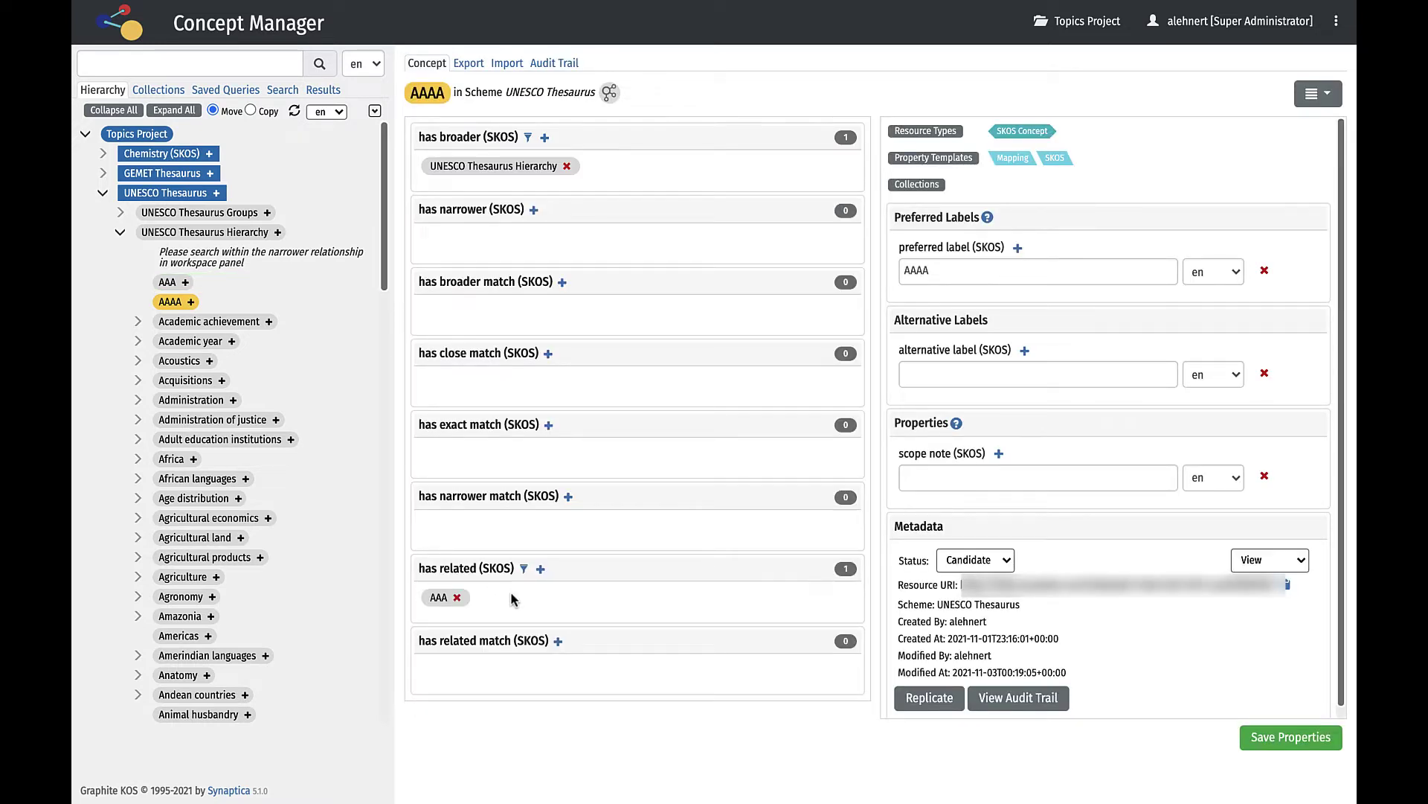
{"action": "left_click", "coordinate": [375, 113]}
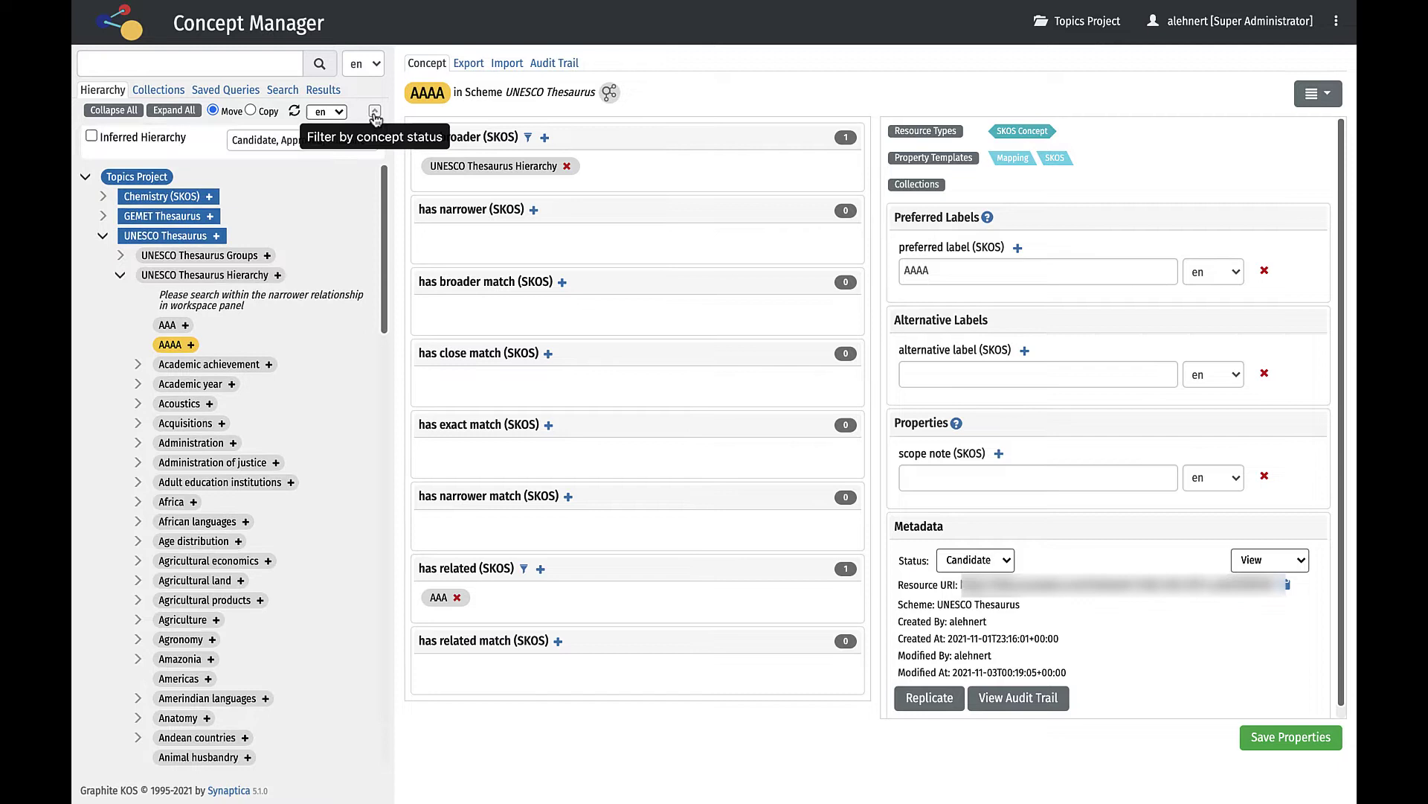
Enable Inferred Hierarchy, filter the tree to Approved concepts only, and return to Topics Project.
{"action": "left_click", "coordinate": [90, 137]}
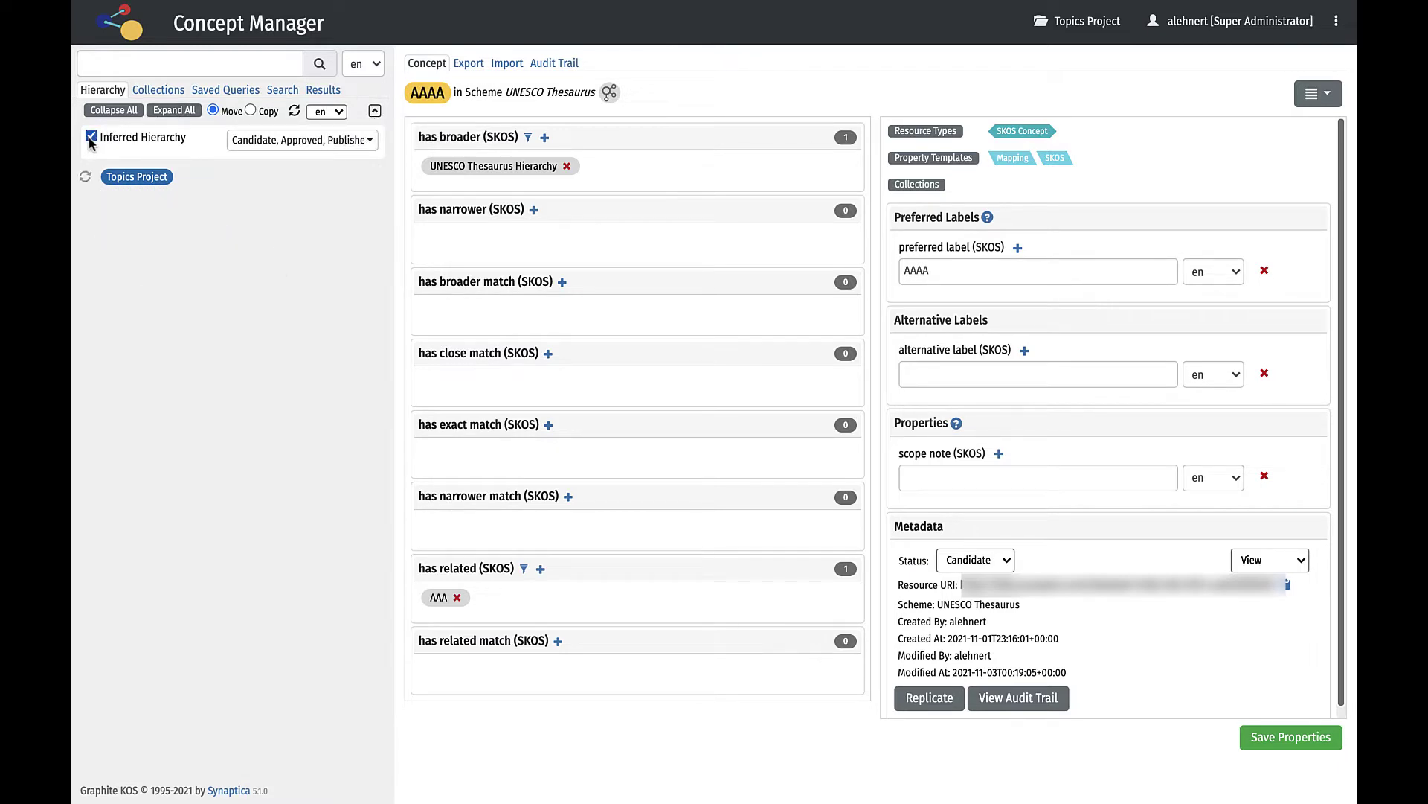
{"action": "left_click", "coordinate": [370, 140]}
{"action": "left_click", "coordinate": [361, 171]}
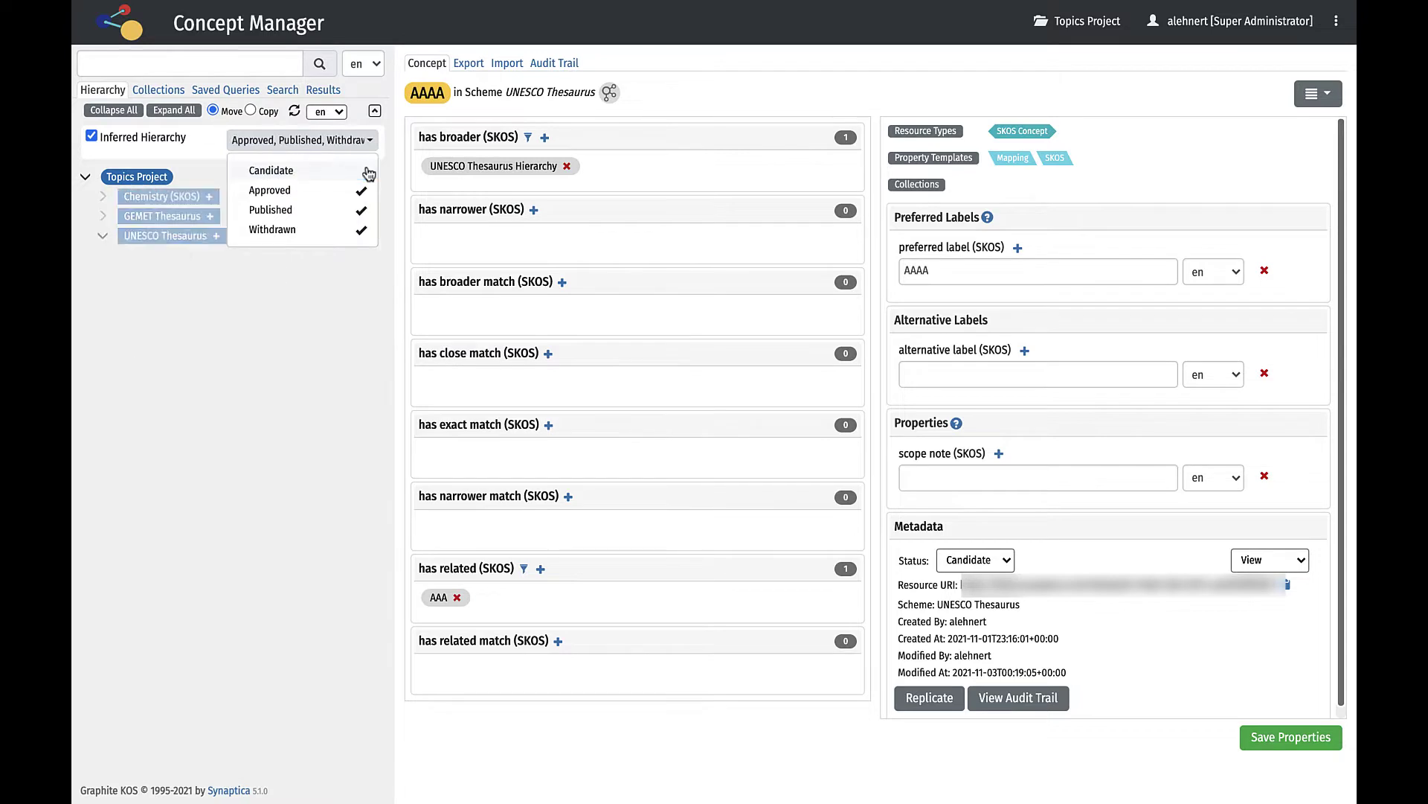
{"action": "left_click", "coordinate": [363, 212]}
{"action": "left_click", "coordinate": [362, 231]}
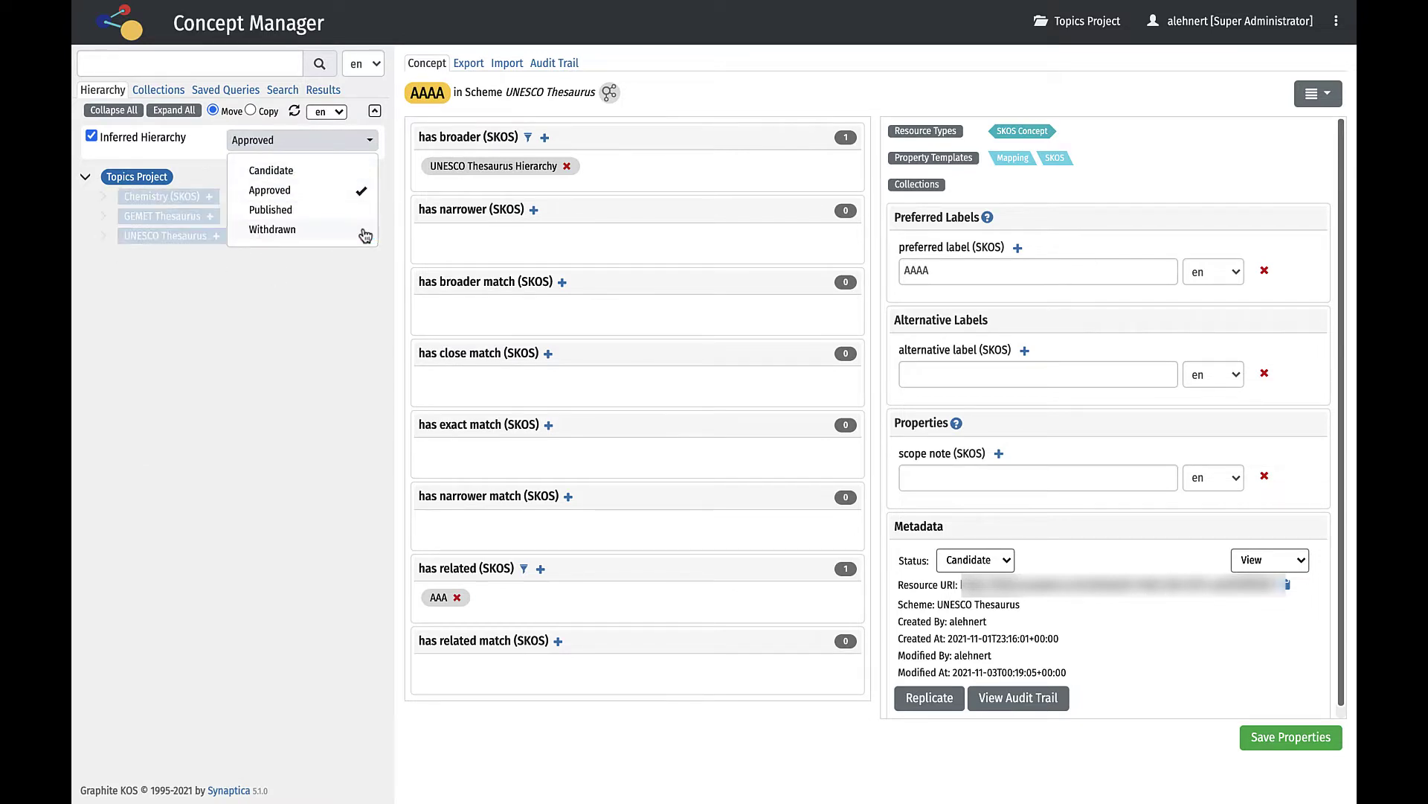
{"action": "left_click", "coordinate": [364, 281]}
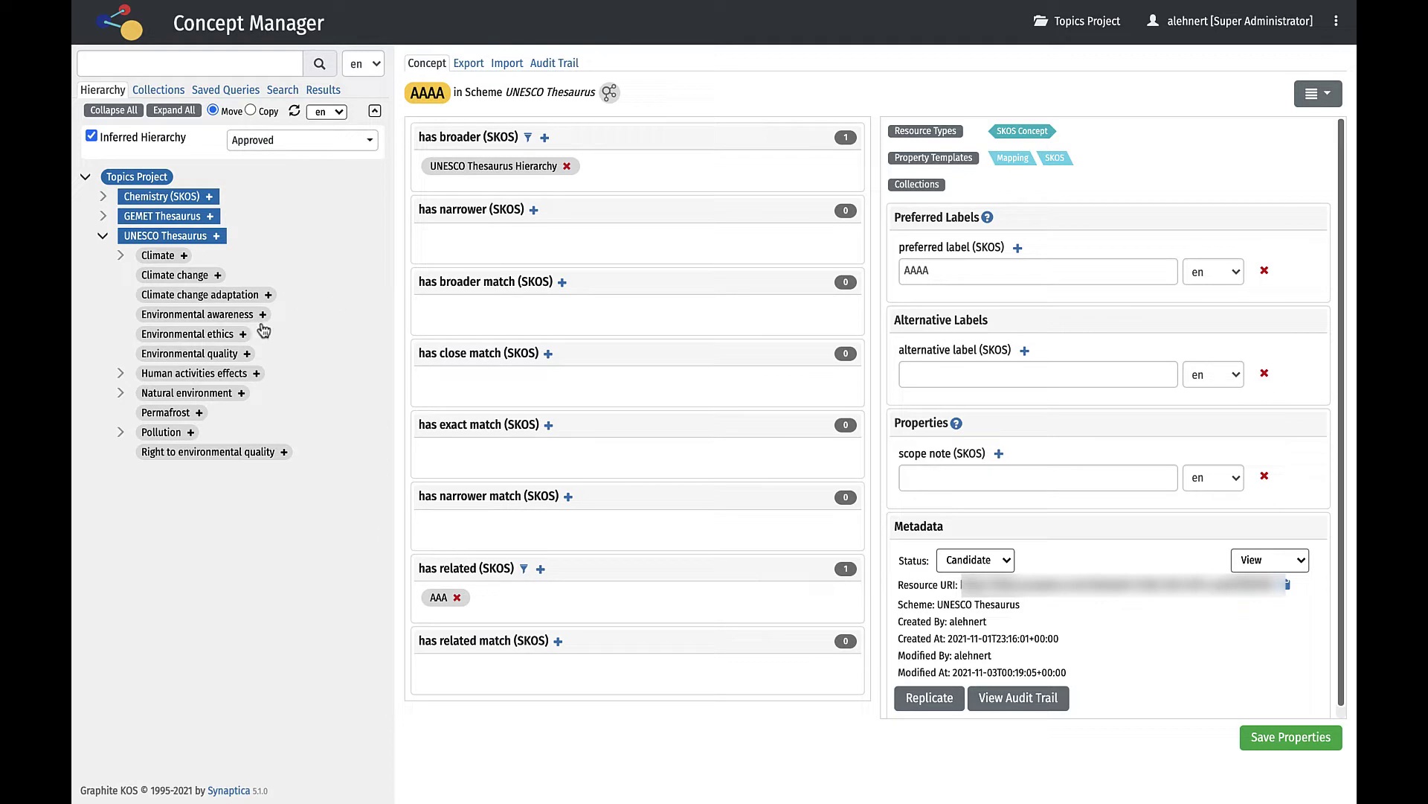
{"action": "left_click", "coordinate": [142, 178]}
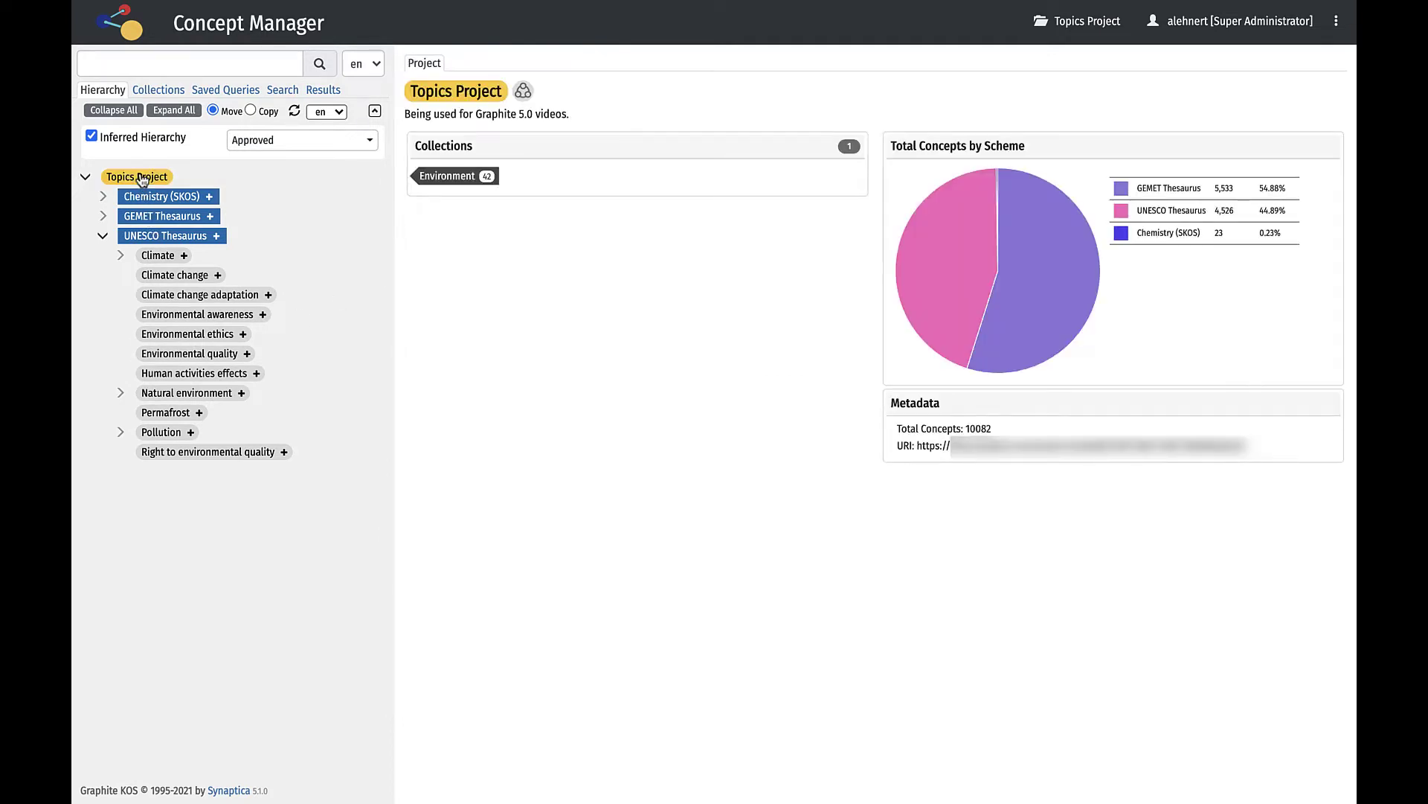
Open the Project Visualizer and show details of the Chemistry (SKOS) scheme.
{"action": "left_click", "coordinate": [523, 90]}
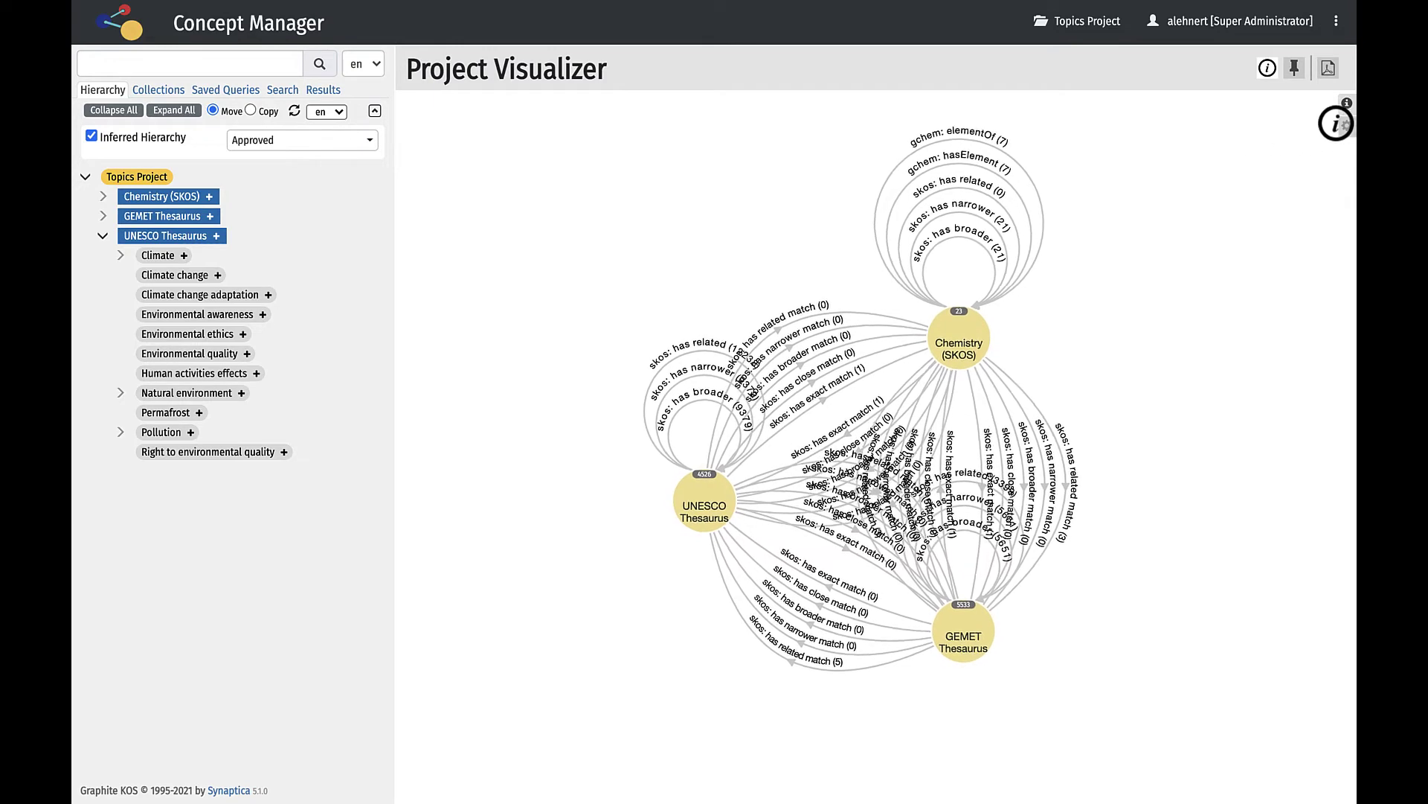
{"action": "left_click", "coordinate": [1345, 104]}
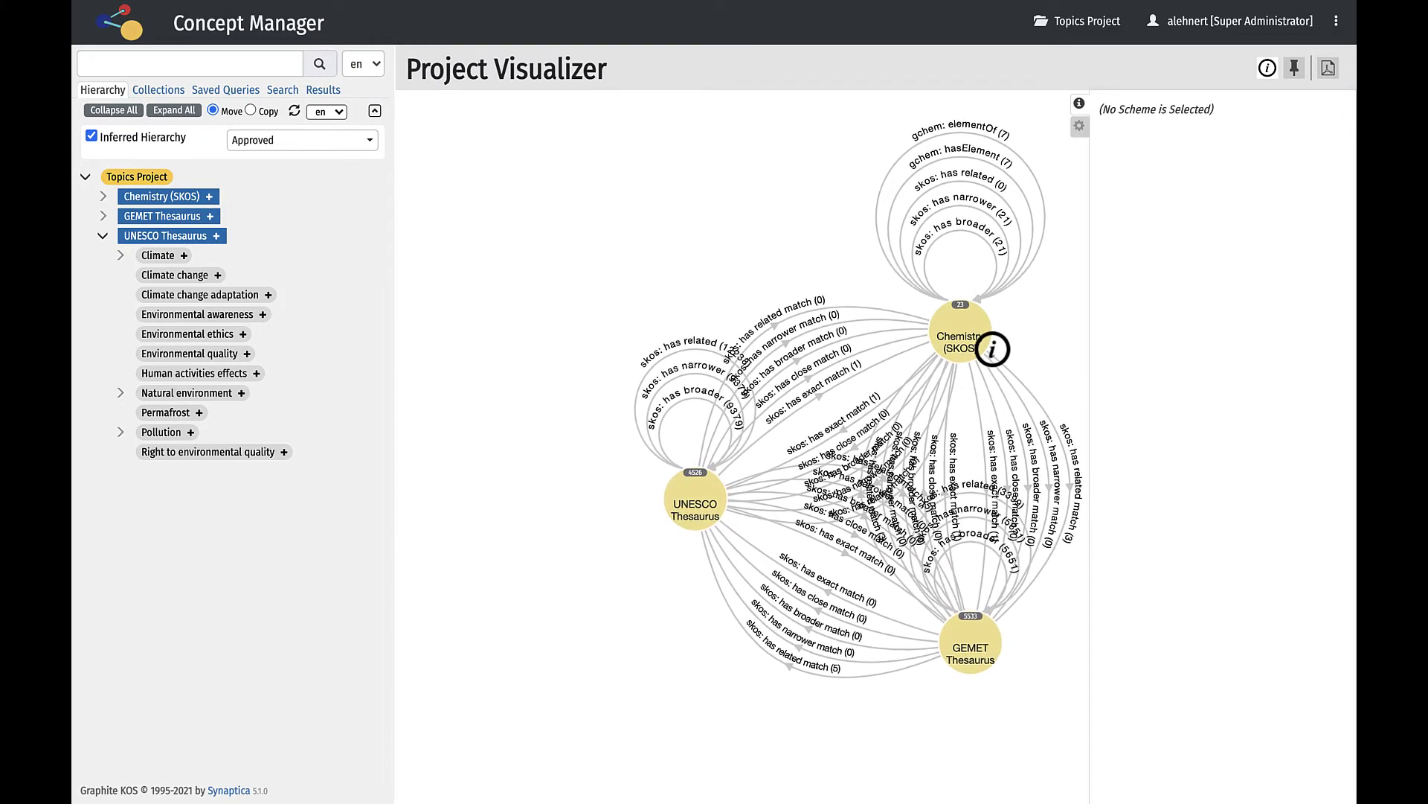
{"action": "left_click", "coordinate": [992, 349]}
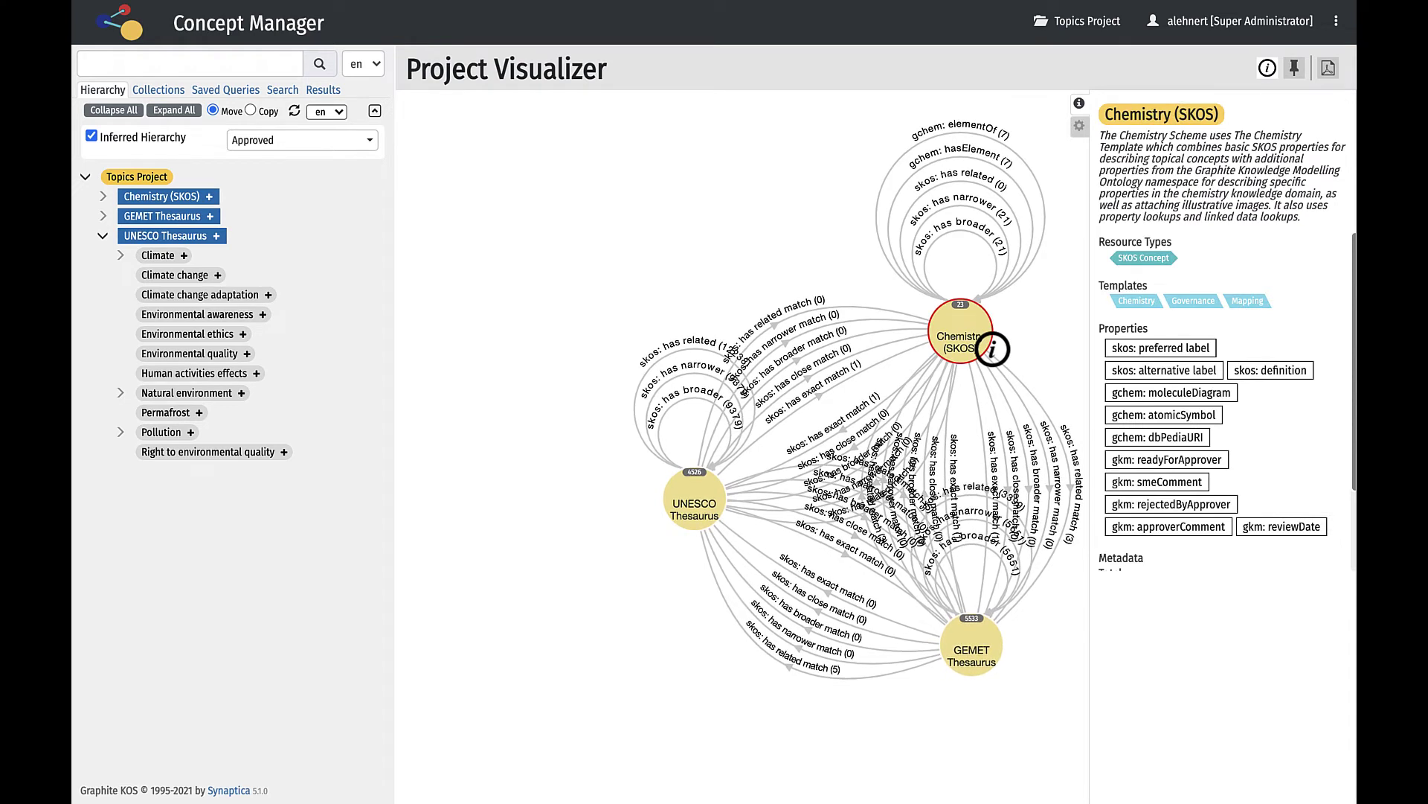
Toggle Hide unused relationships, pin and move the UNESCO node, then visualize UNESCO Thesaurus.
{"action": "left_click", "coordinate": [1078, 126]}
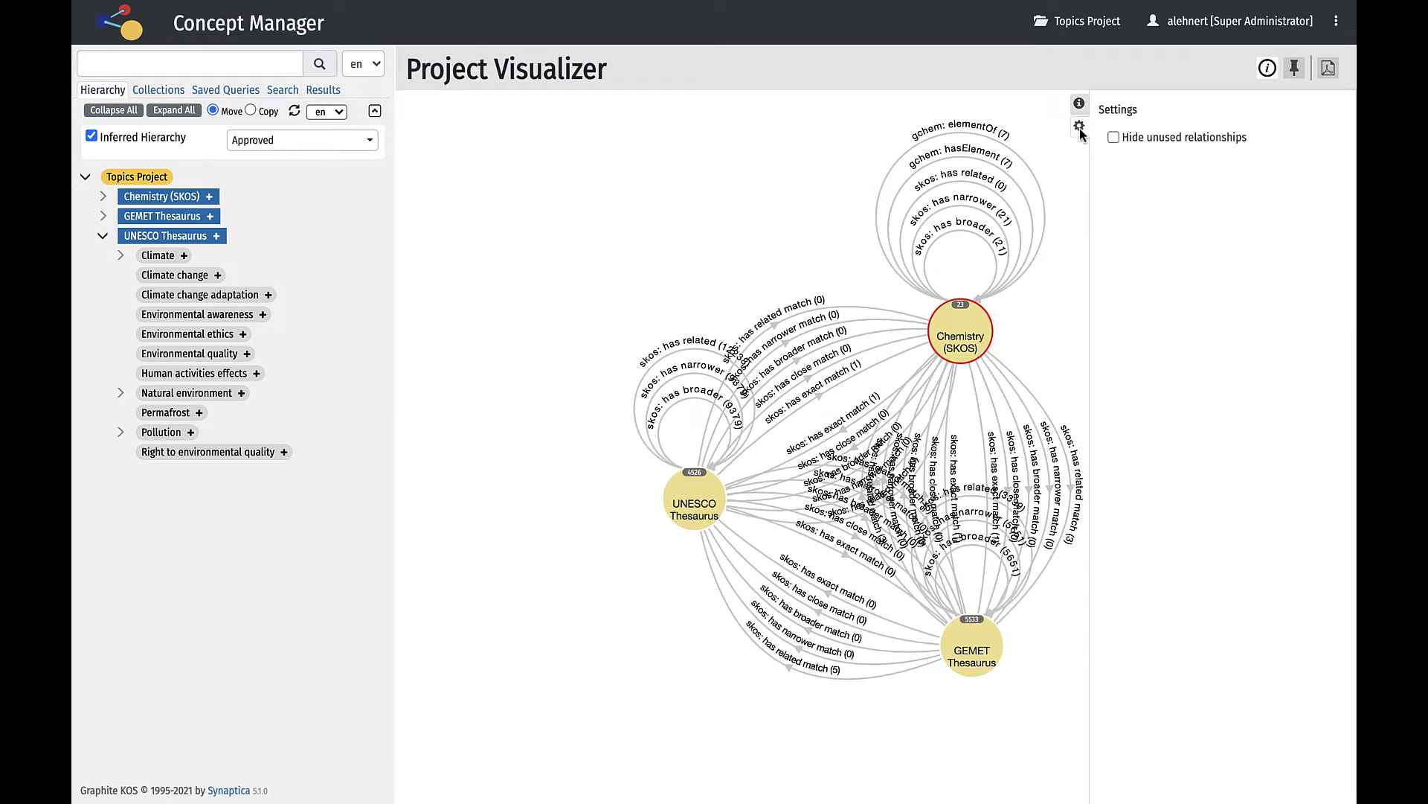
{"action": "left_click", "coordinate": [1114, 138]}
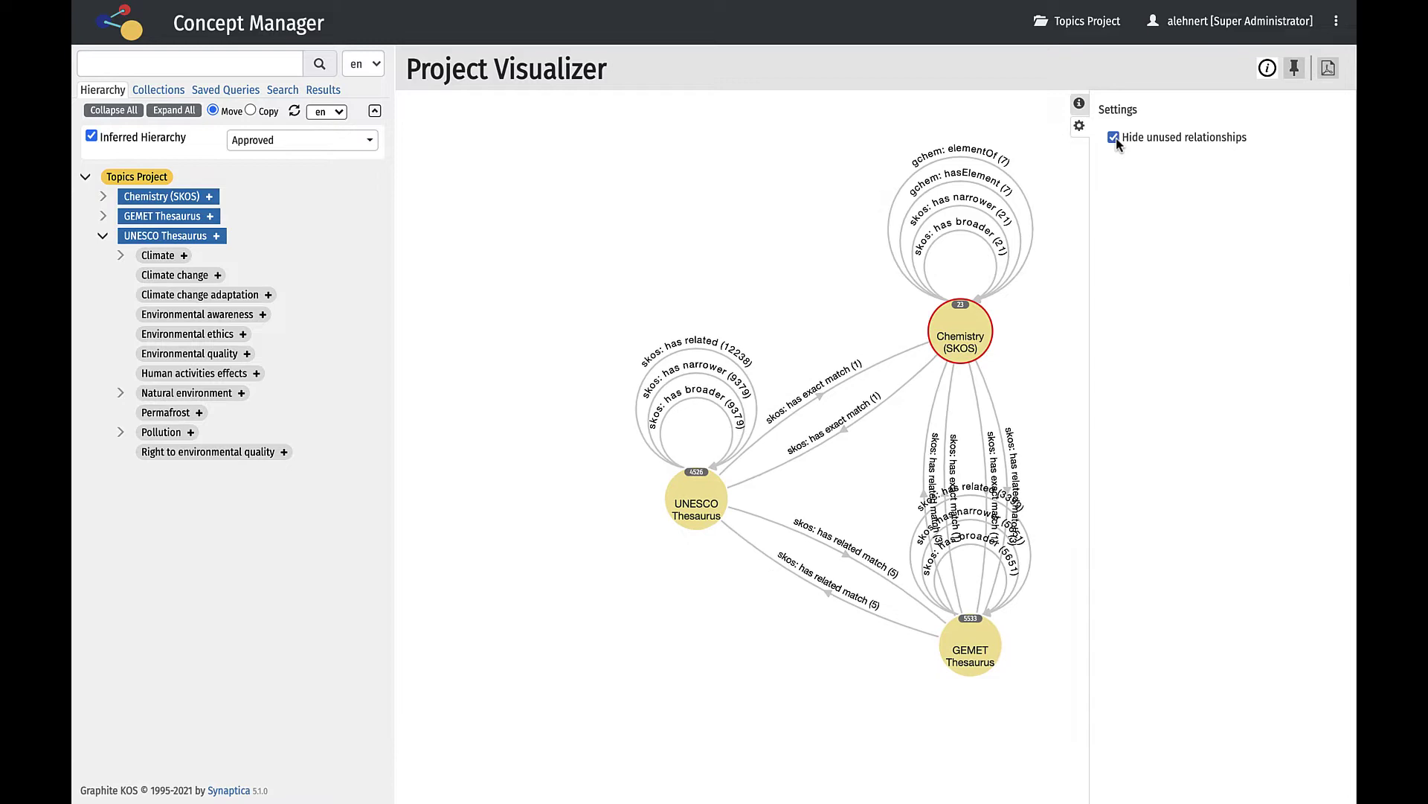
{"action": "left_click", "coordinate": [1114, 138]}
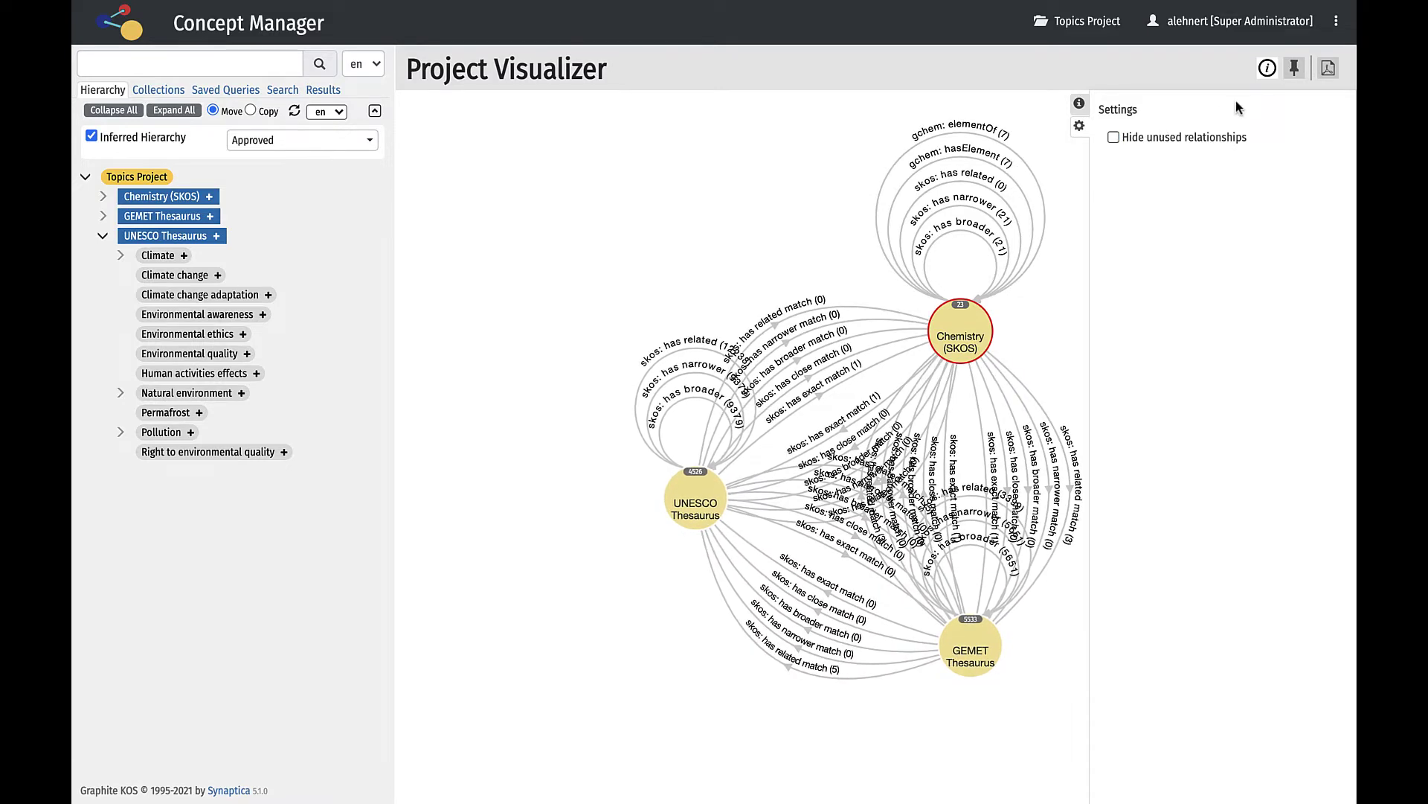
{"action": "left_click", "coordinate": [1294, 69]}
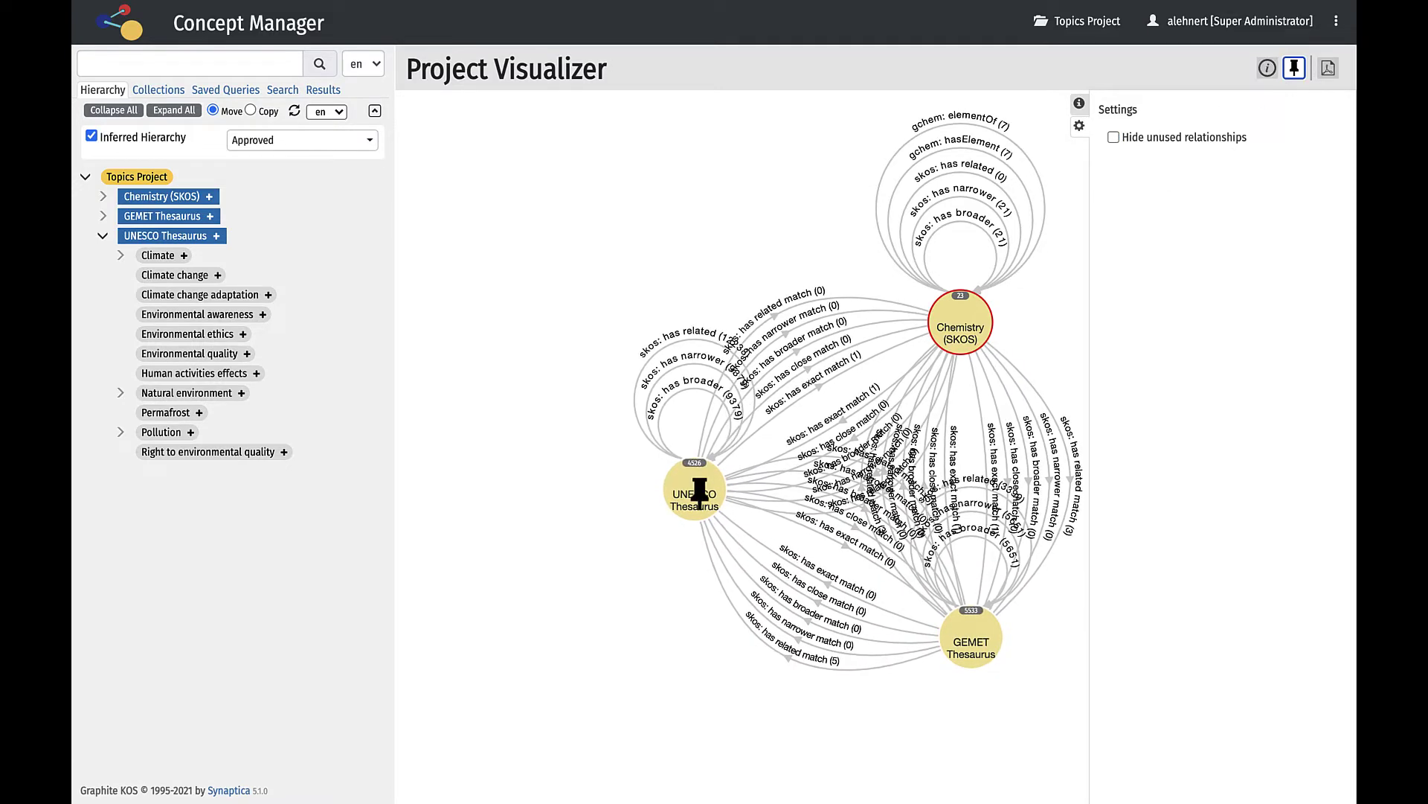
{"action": "left_click_drag", "start_coordinate": [699, 493], "coordinate": [517, 298]}
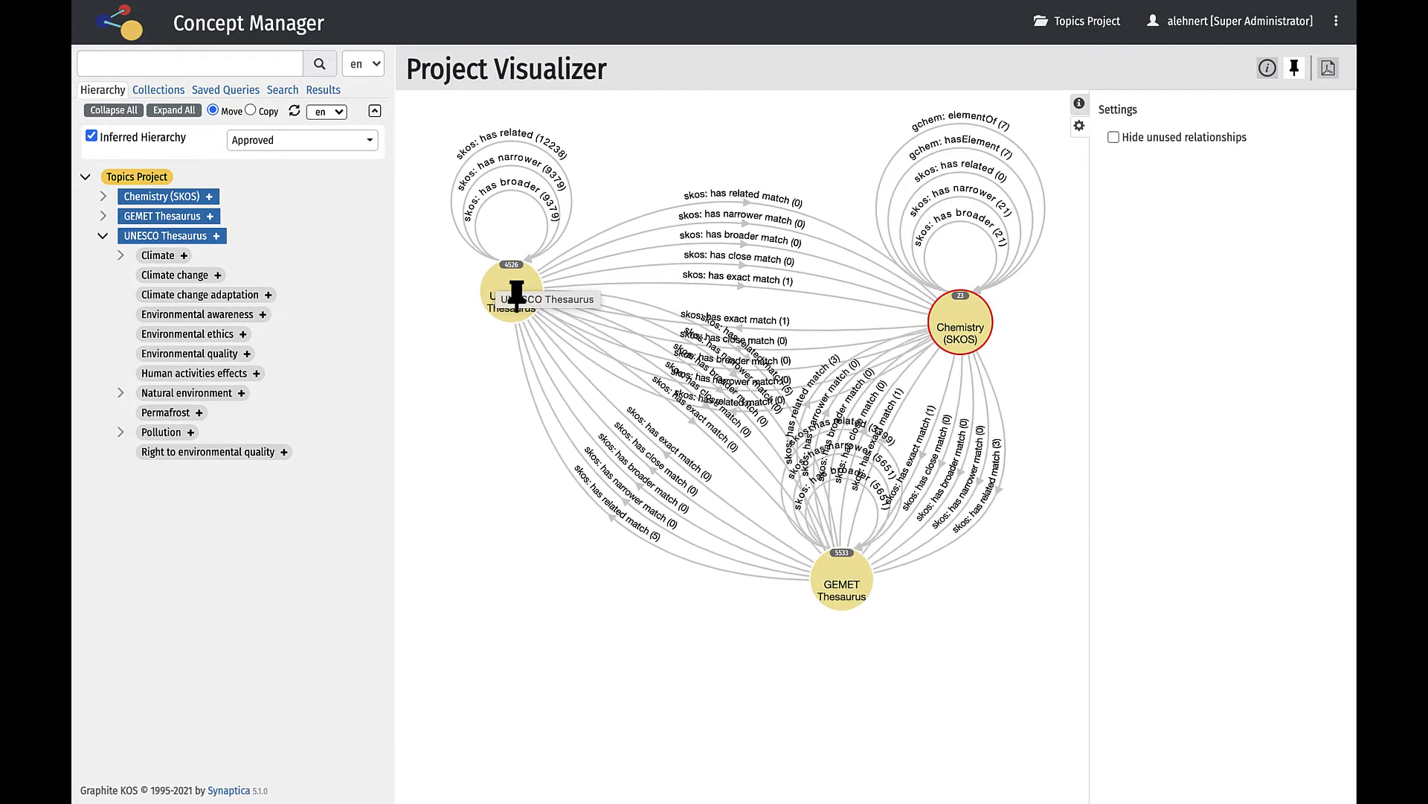
{"action": "left_click", "coordinate": [180, 237]}
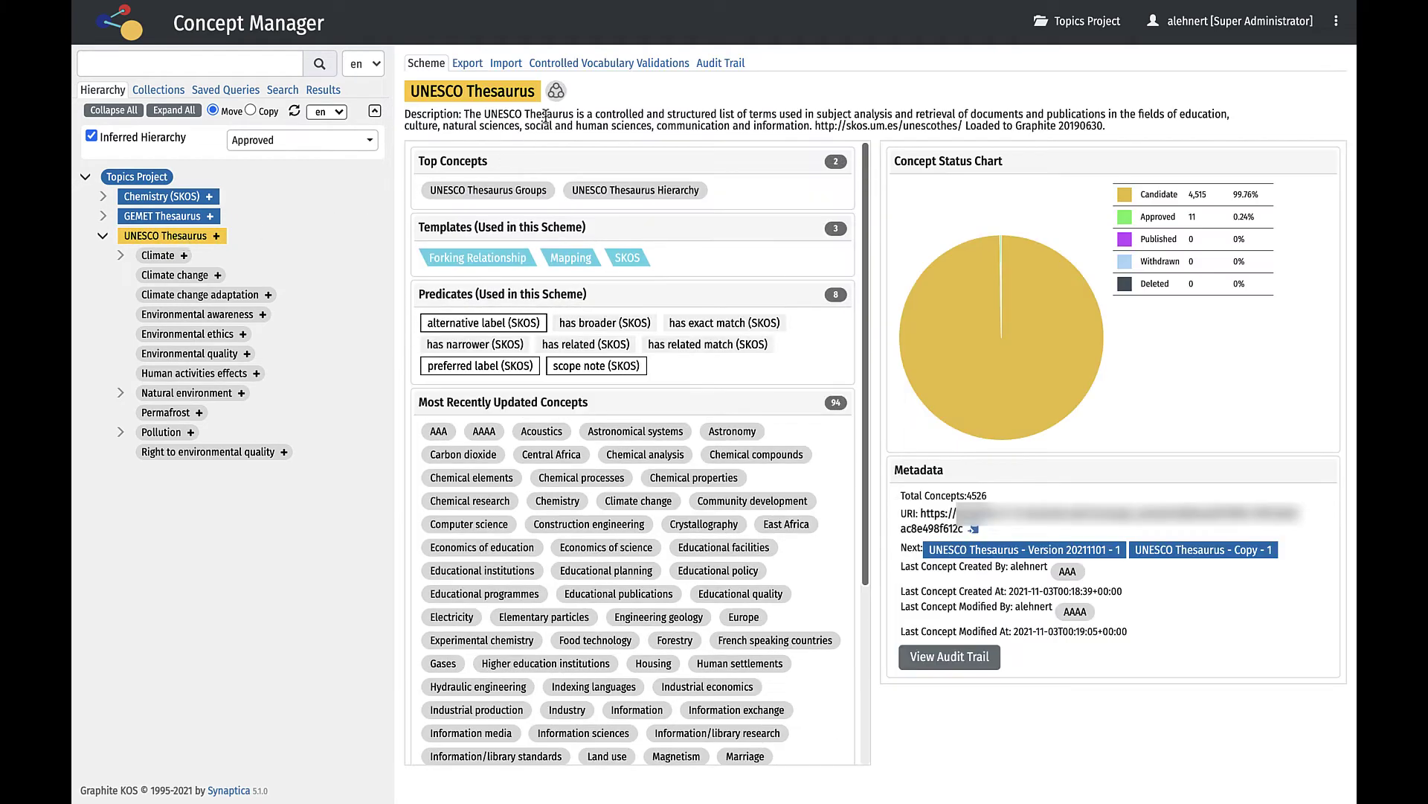
{"action": "left_click", "coordinate": [556, 90]}
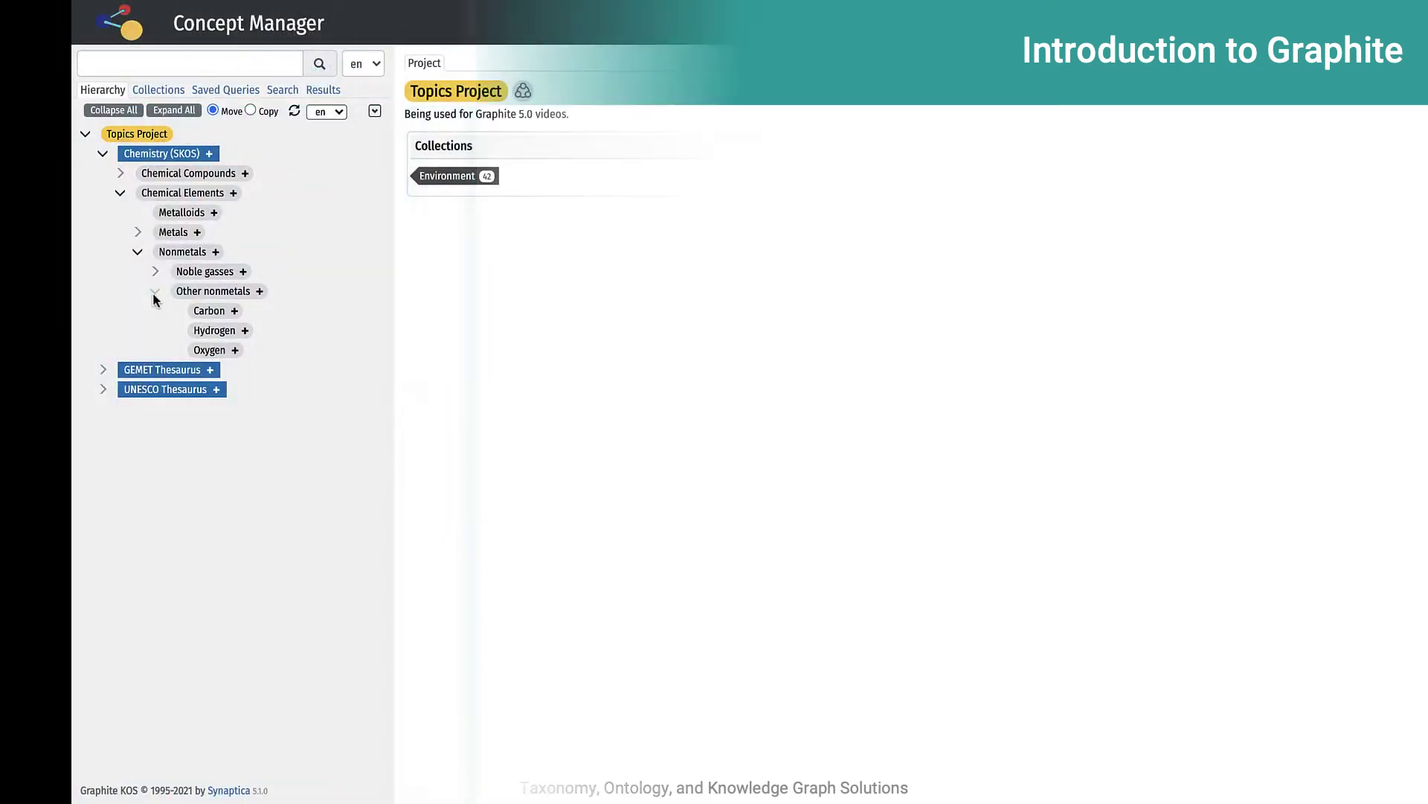
Review the Oxygen concept's relationships, abstract and metadata, then start a narrower concept under Oxygen.
{"action": "left_click", "coordinate": [206, 350]}
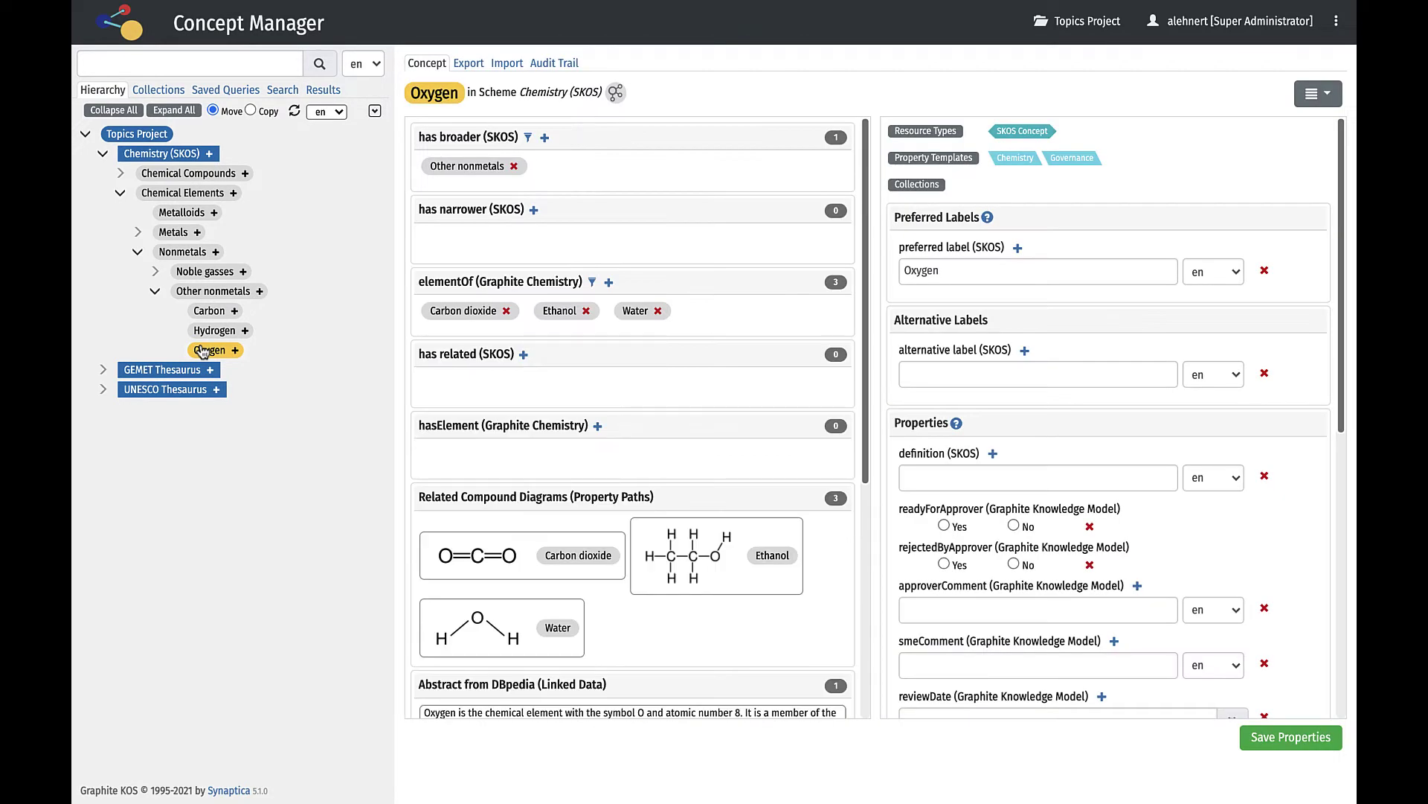
{"action": "scroll", "coordinate": [692, 274], "scroll_direction": "down", "scroll_amount": 5}
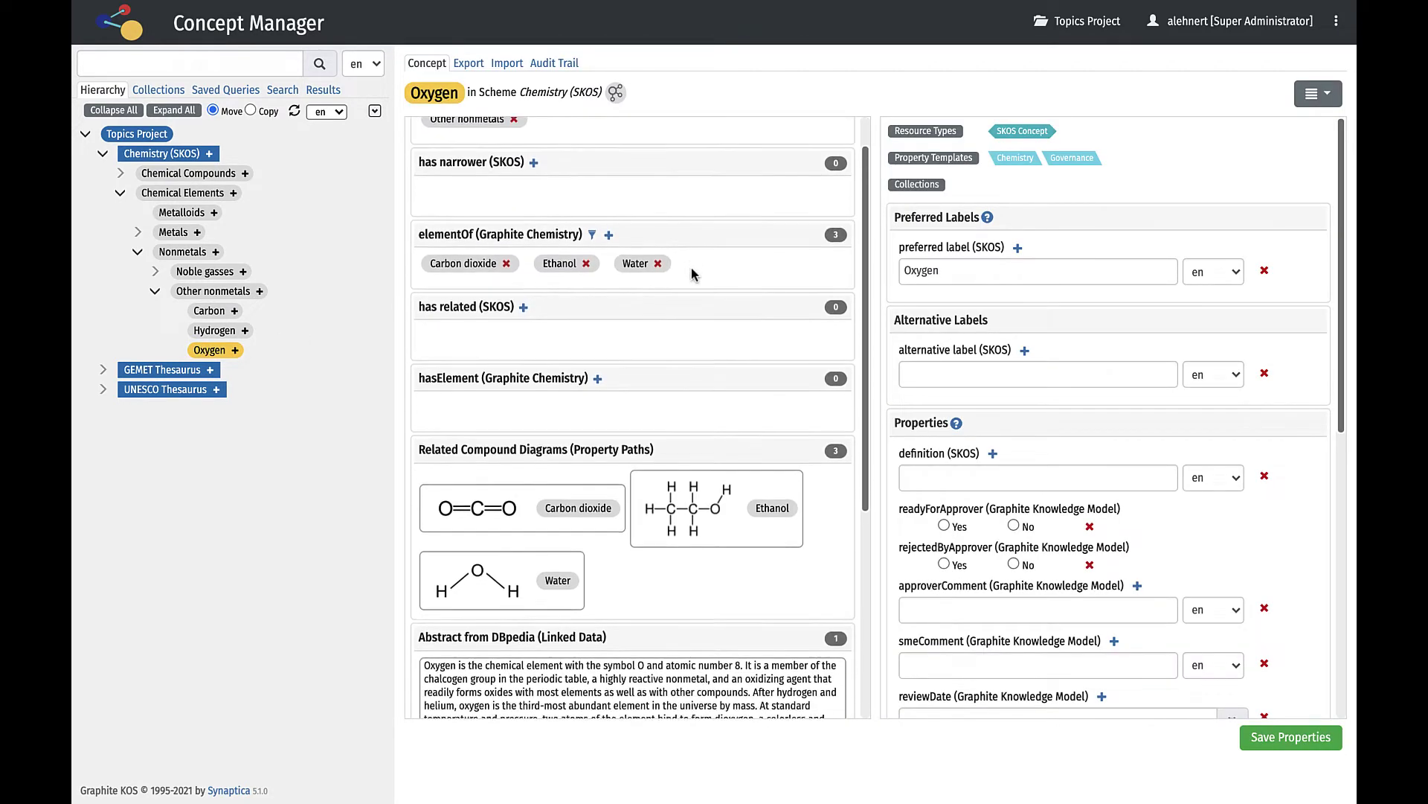
{"action": "scroll", "coordinate": [692, 274], "scroll_direction": "down", "scroll_amount": 4}
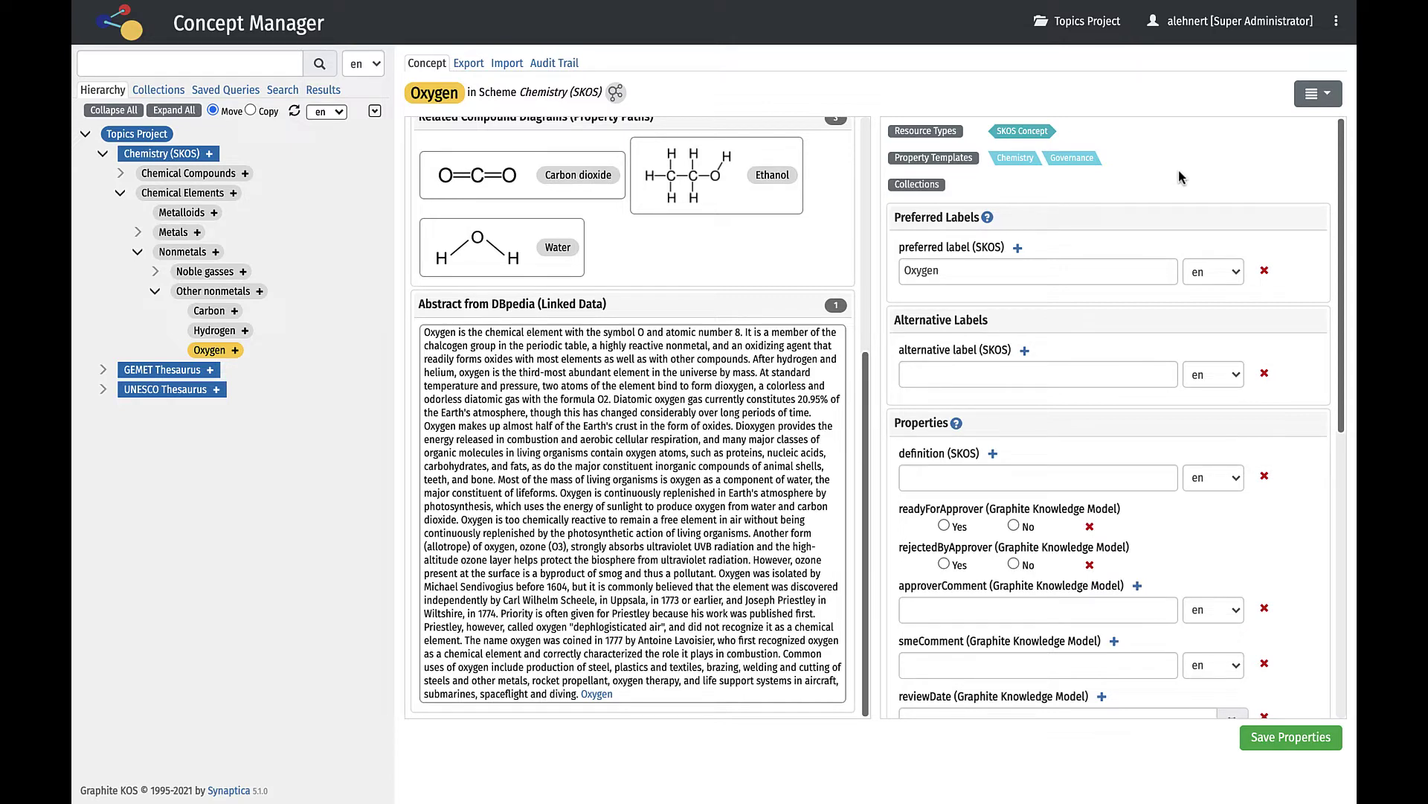
{"action": "scroll", "coordinate": [1179, 178], "scroll_direction": "down", "scroll_amount": 3}
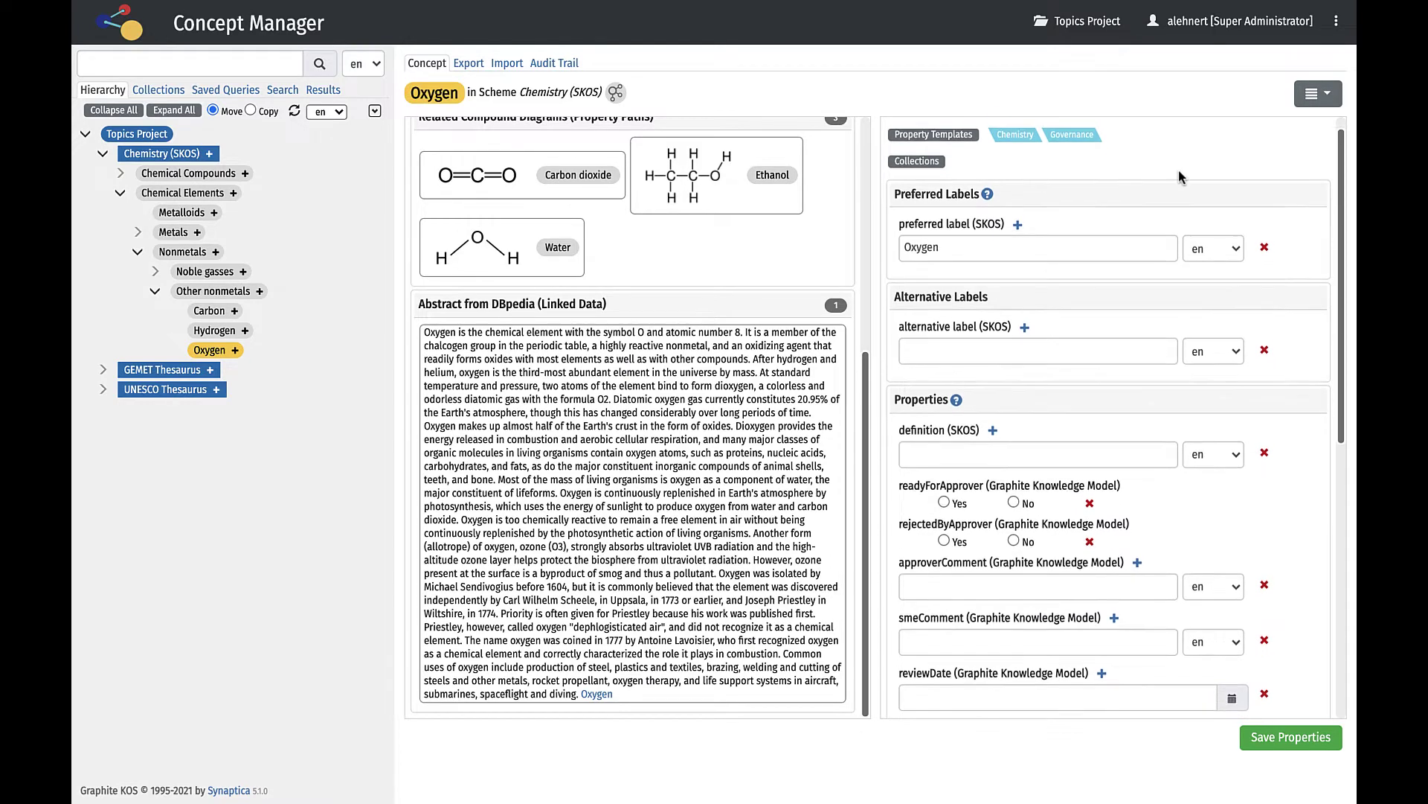
{"action": "scroll", "coordinate": [1179, 178], "scroll_direction": "down", "scroll_amount": 3}
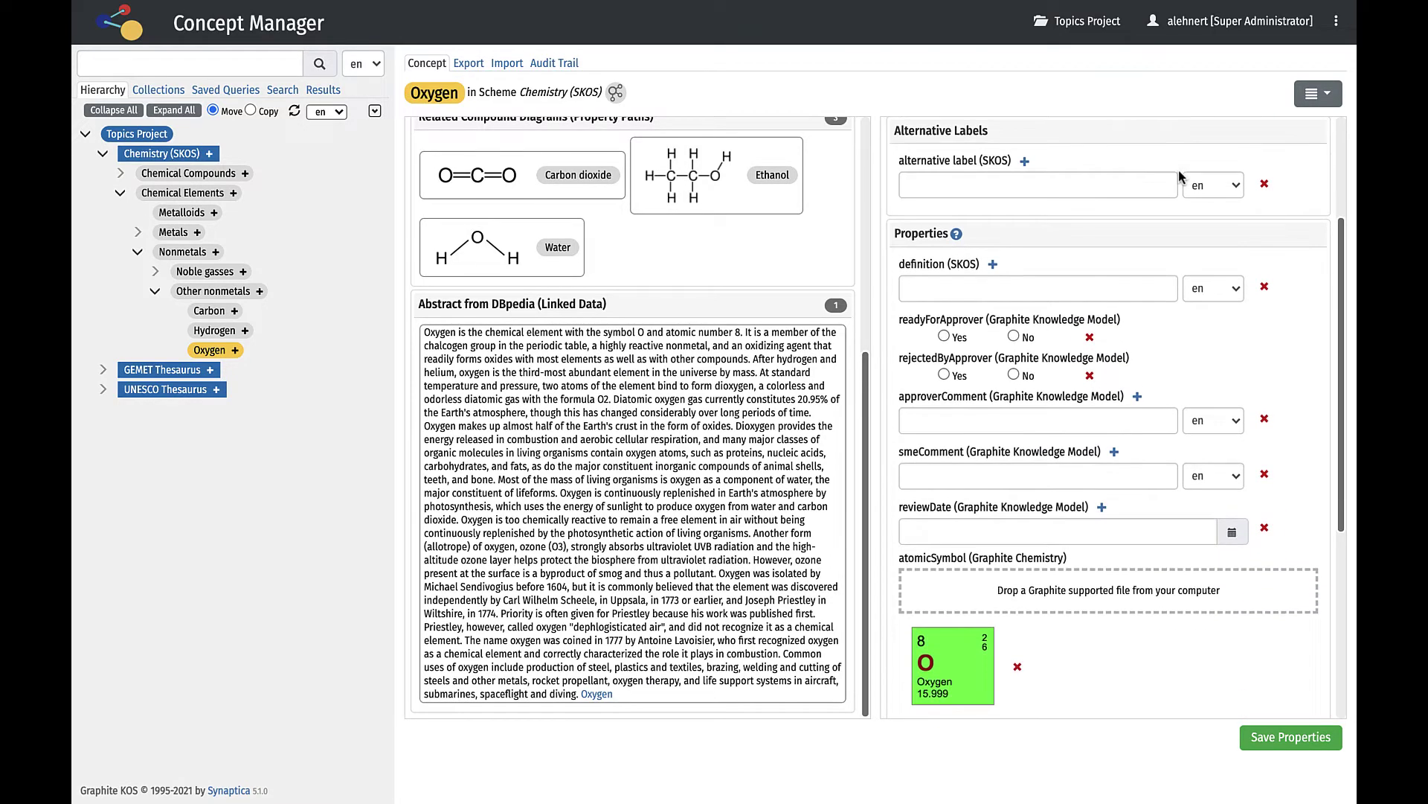
{"action": "scroll", "coordinate": [1179, 177], "scroll_direction": "down", "scroll_amount": 3}
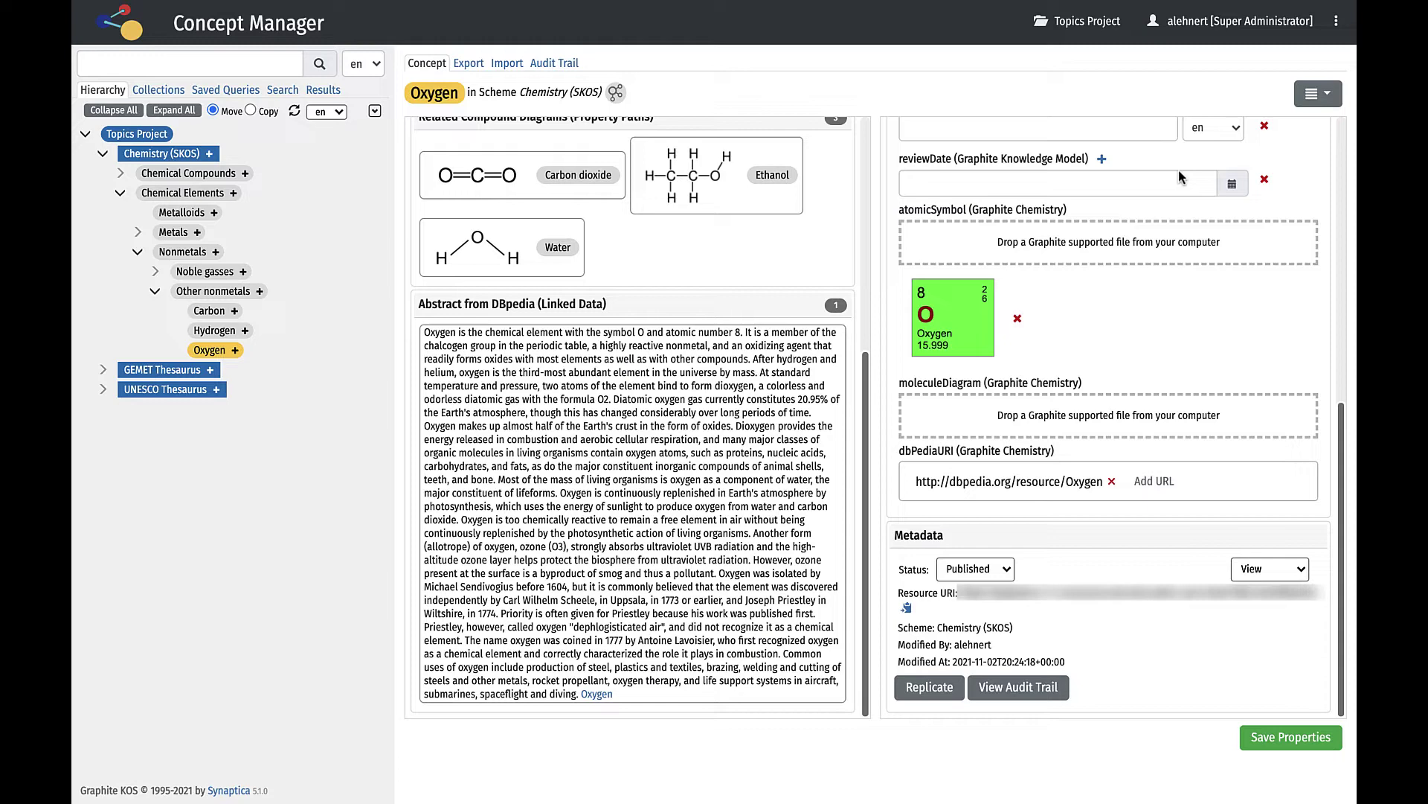
{"action": "scroll", "coordinate": [607, 336], "scroll_direction": "up", "scroll_amount": 1}
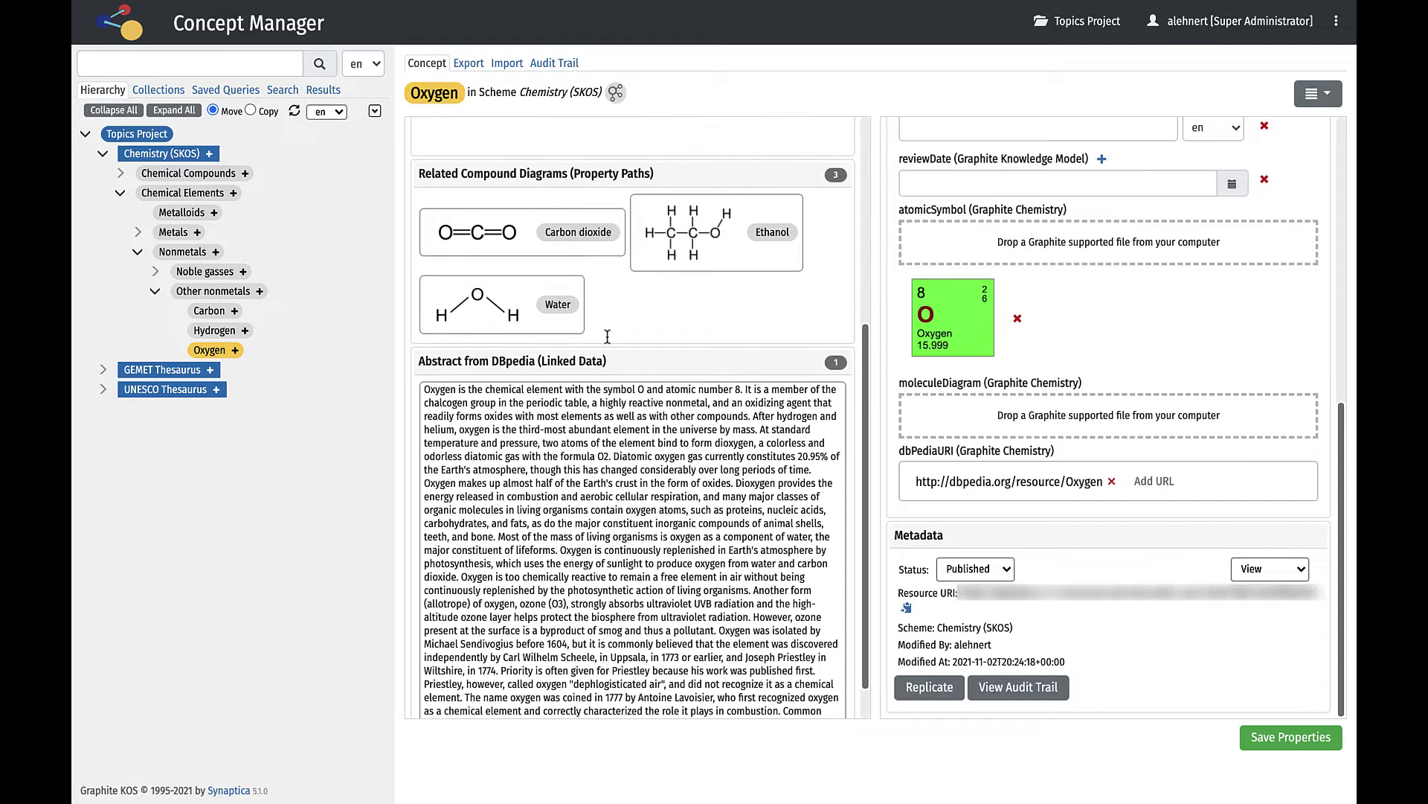
{"action": "scroll", "coordinate": [608, 336], "scroll_direction": "up", "scroll_amount": 5}
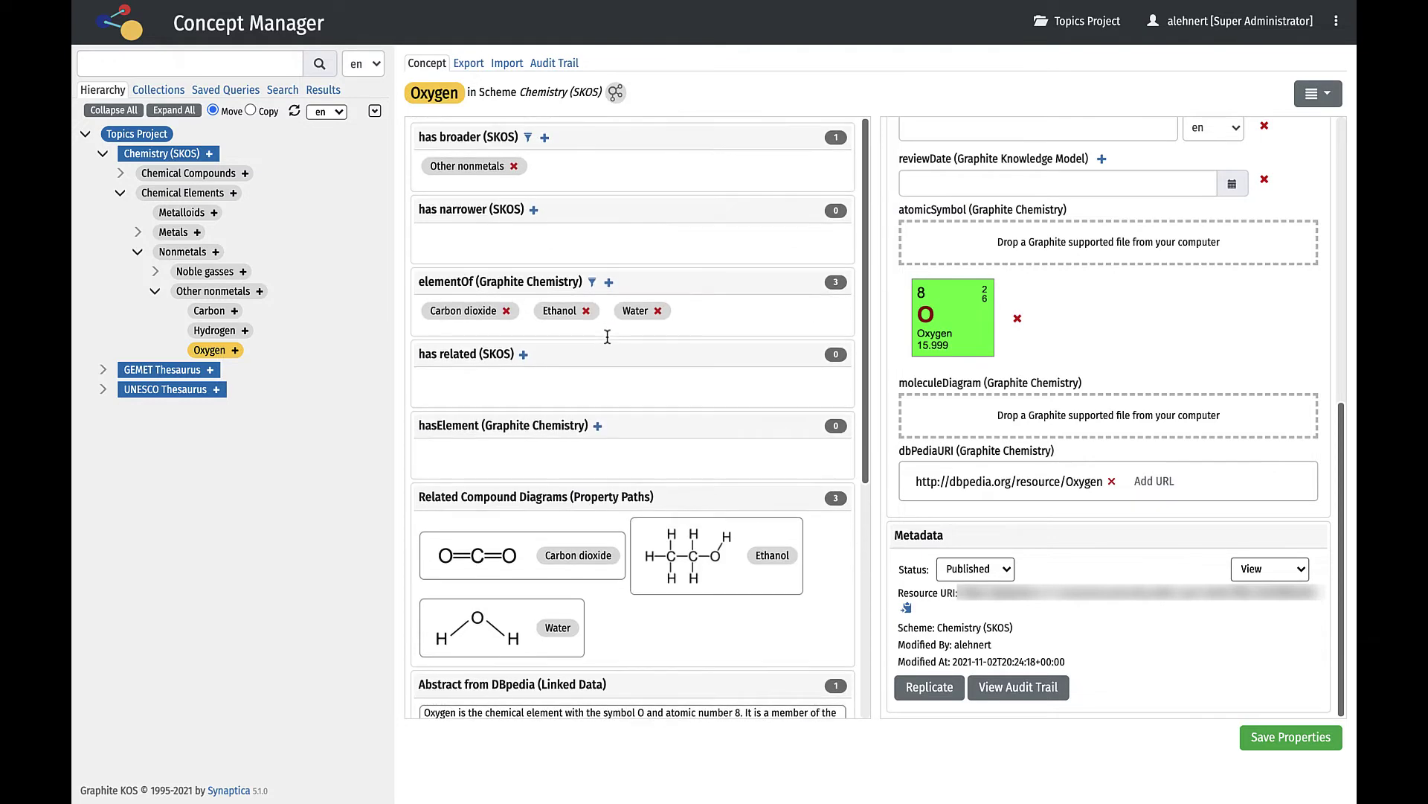
{"action": "left_click", "coordinate": [235, 351]}
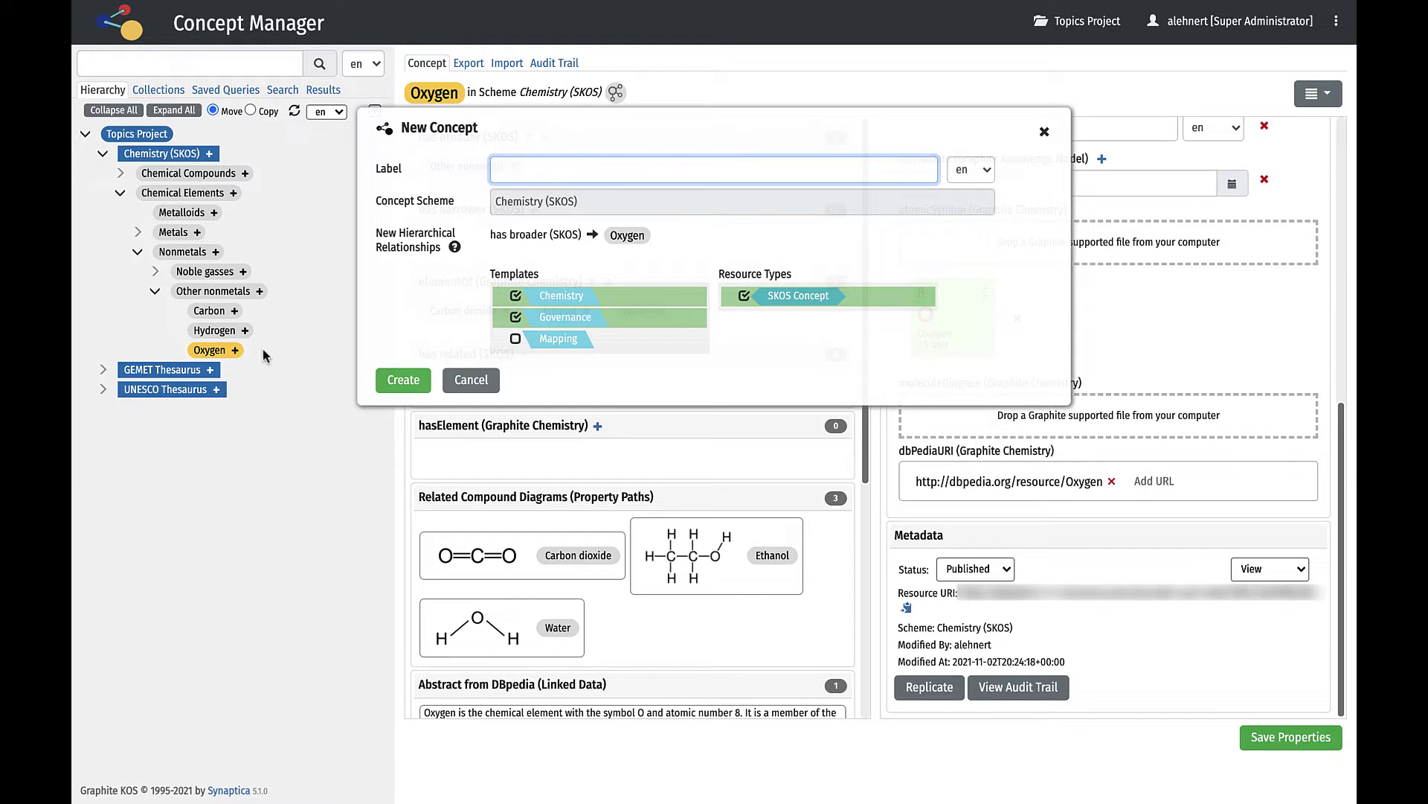
Cancel the new concept and search 'titan' for a related concept of Oxygen.
{"action": "left_click", "coordinate": [461, 385]}
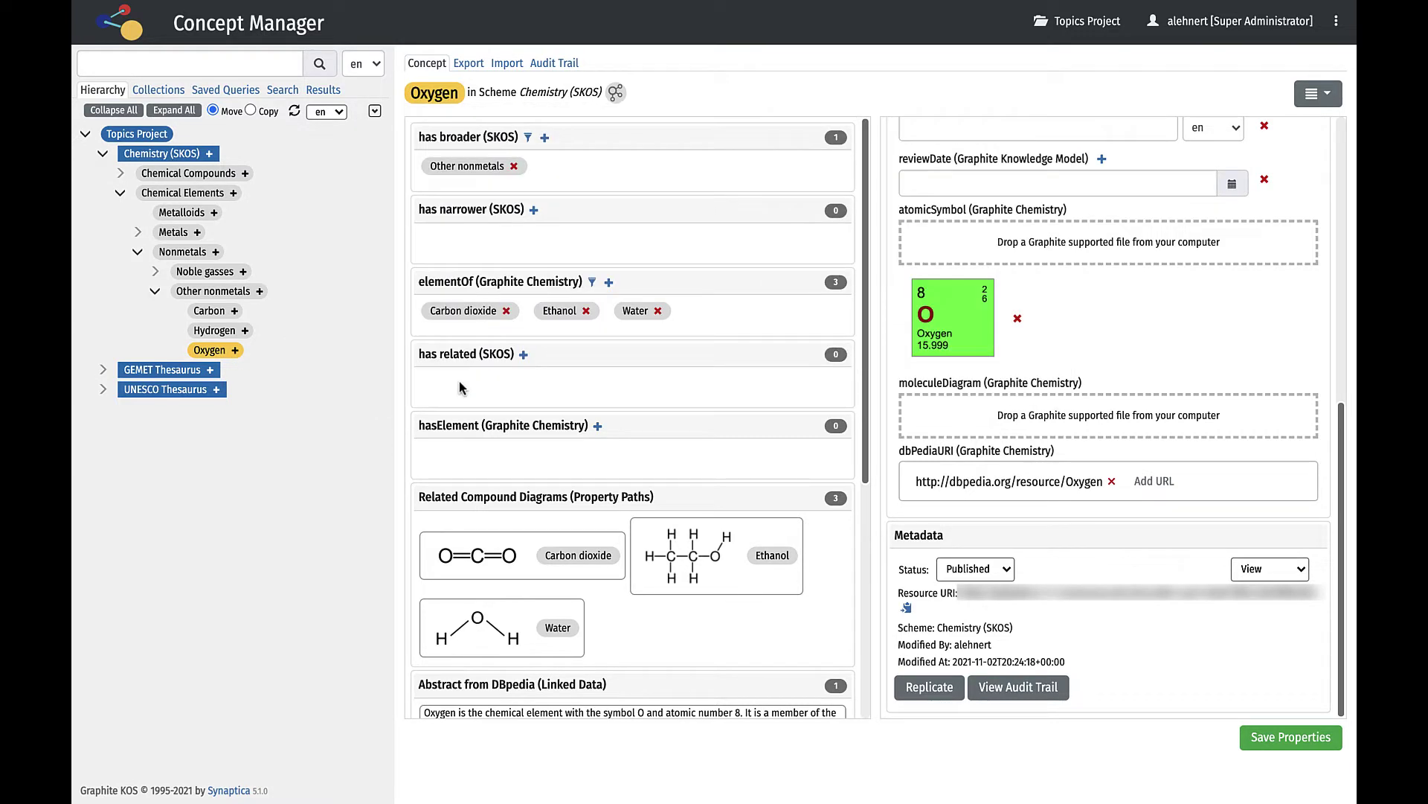
{"action": "left_click", "coordinate": [524, 354]}
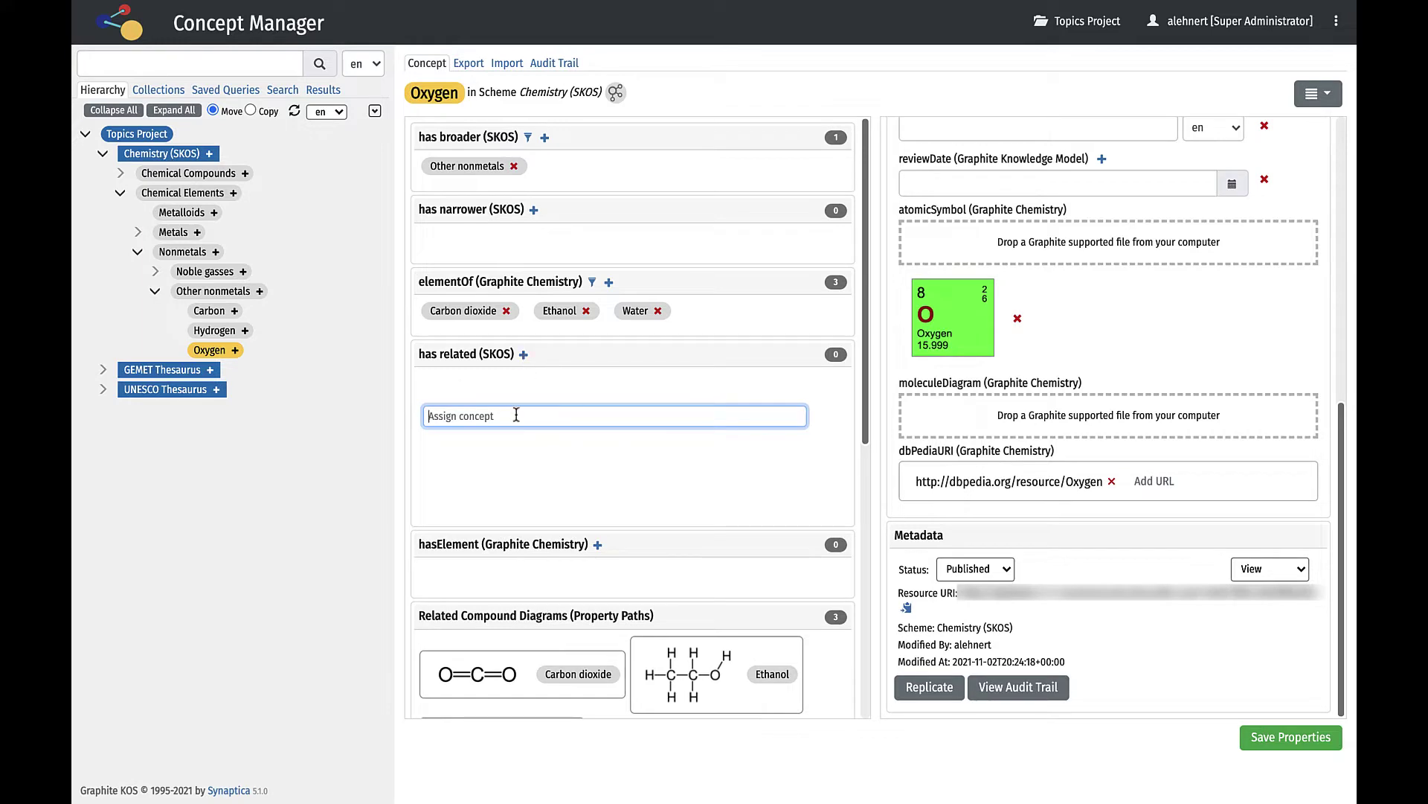
{"action": "type", "text": "titani"}
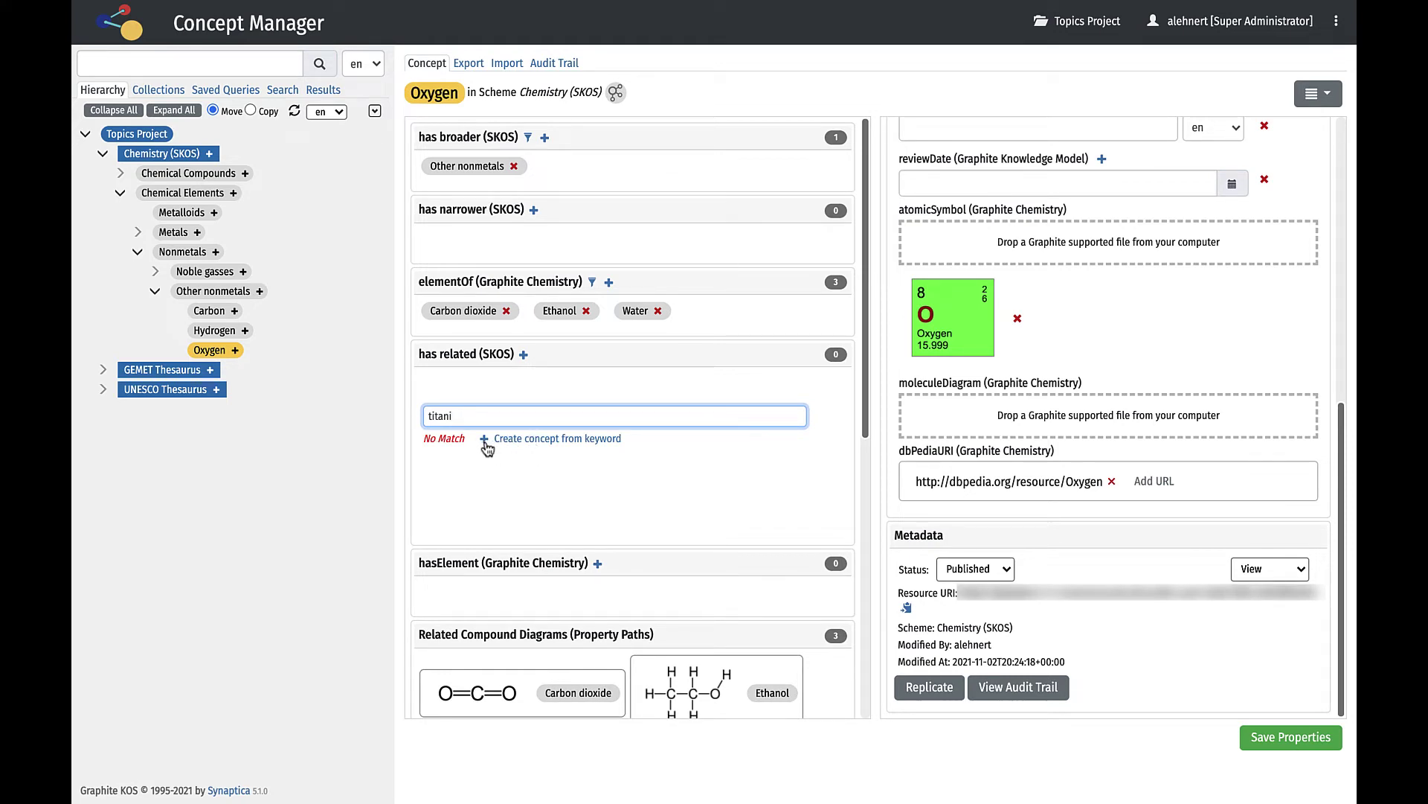
{"action": "left_click", "coordinate": [1329, 97]}
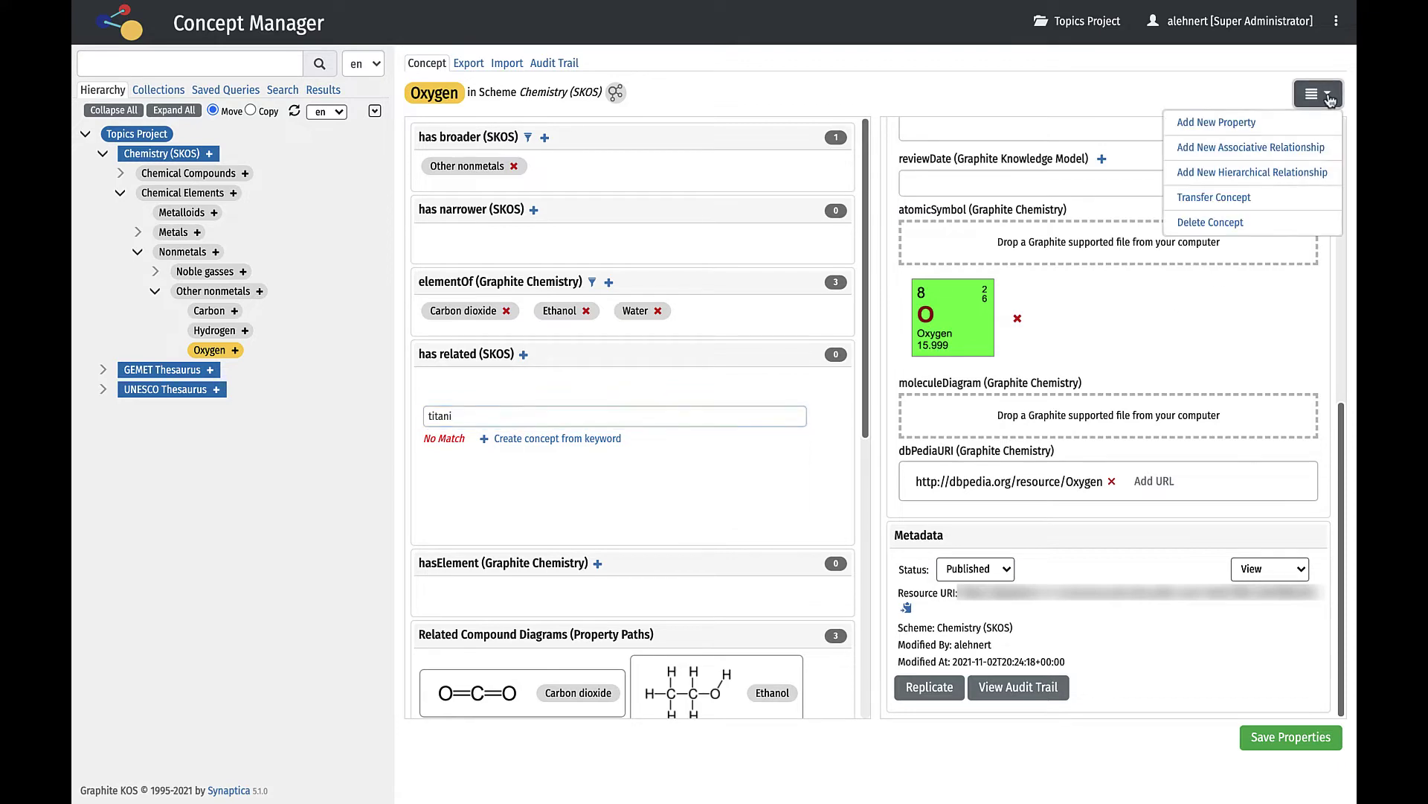
{"action": "left_click", "coordinate": [1247, 123]}
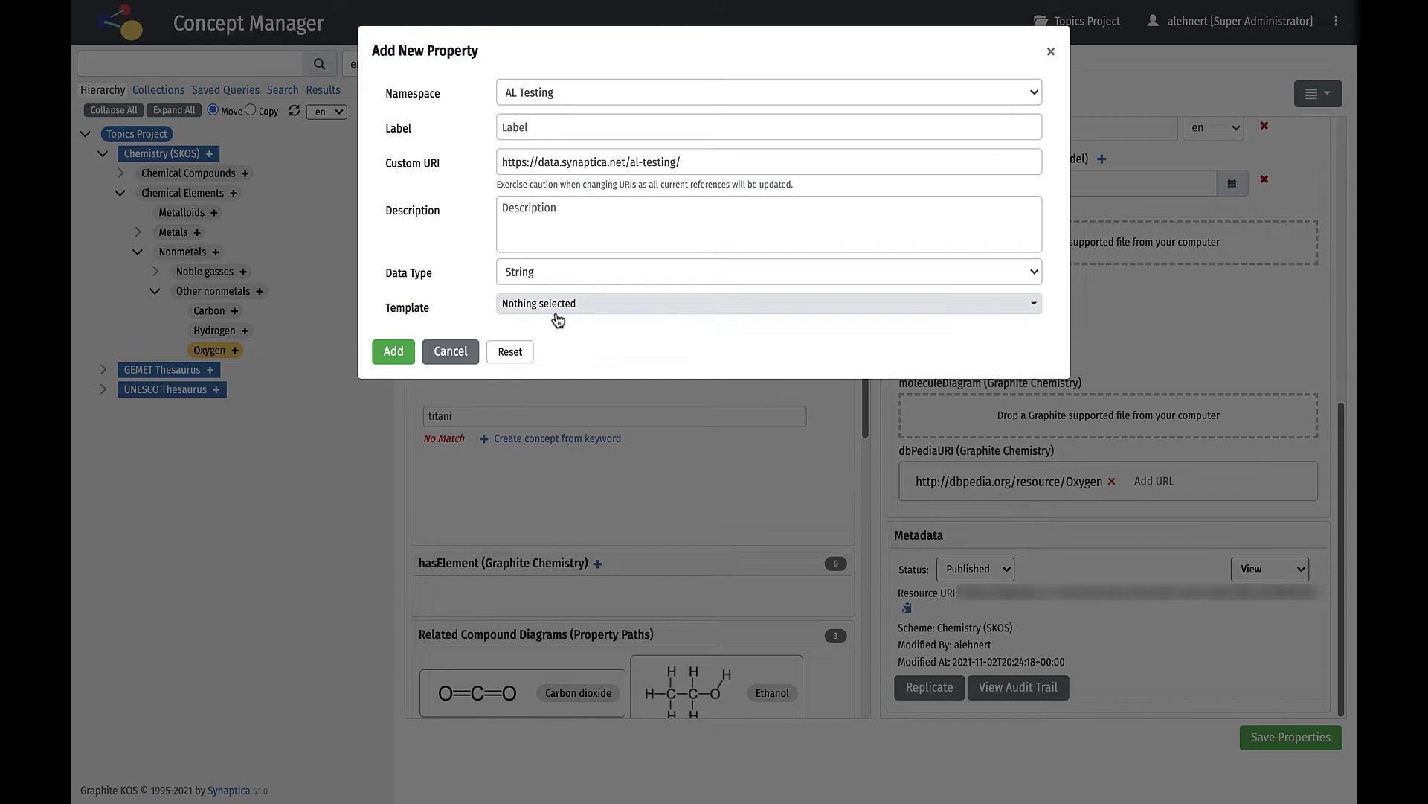
{"action": "left_click", "coordinate": [434, 353]}
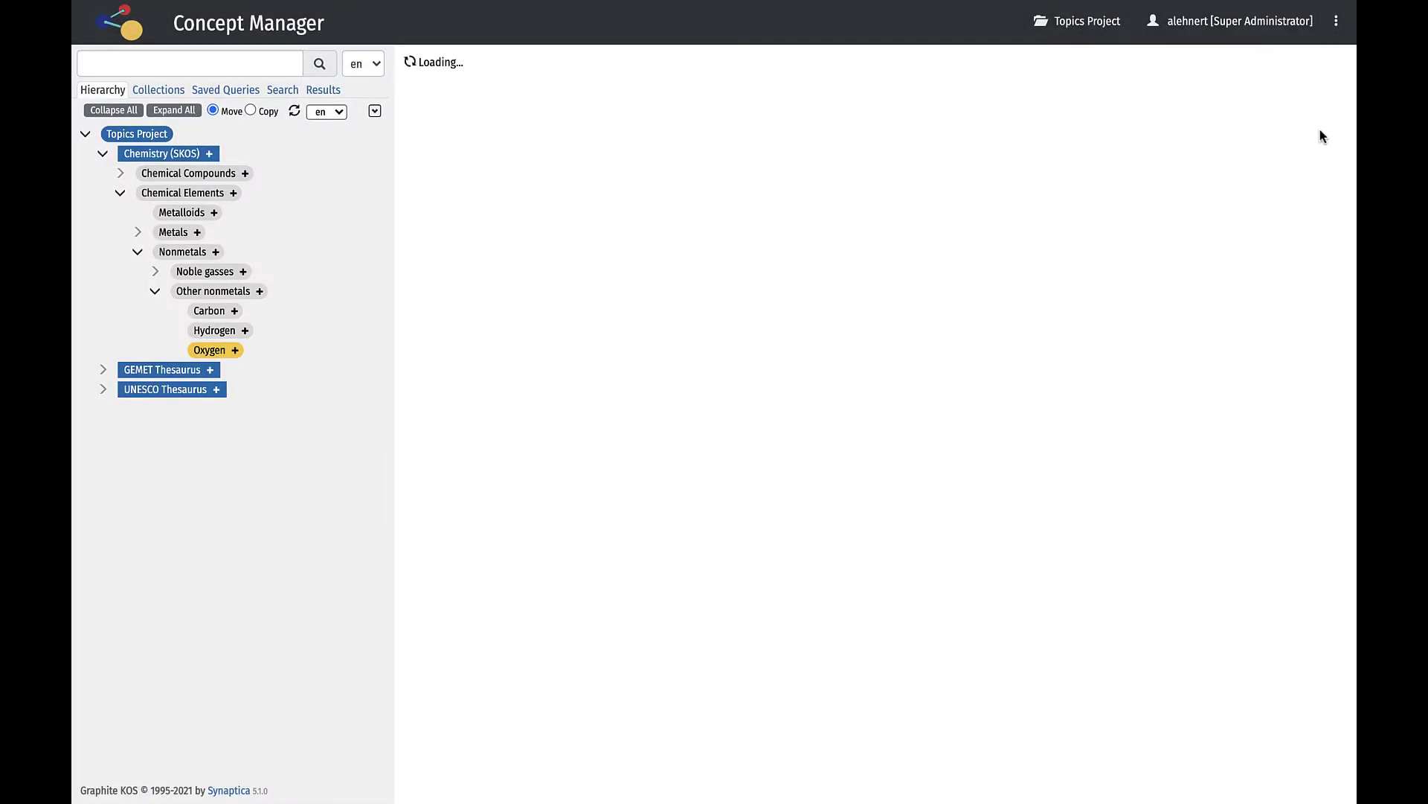
{"action": "left_click", "coordinate": [1329, 101]}
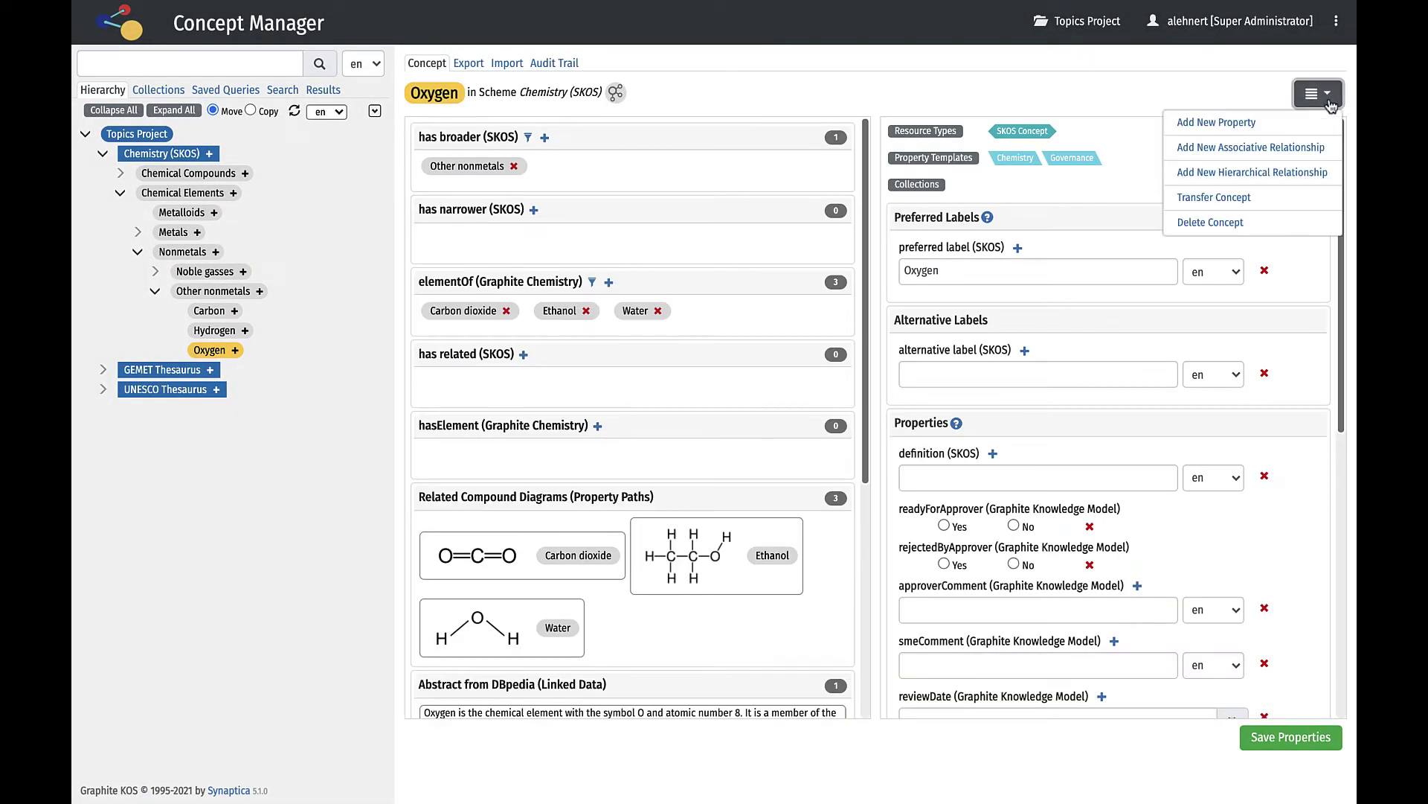
{"action": "left_click", "coordinate": [1237, 197]}
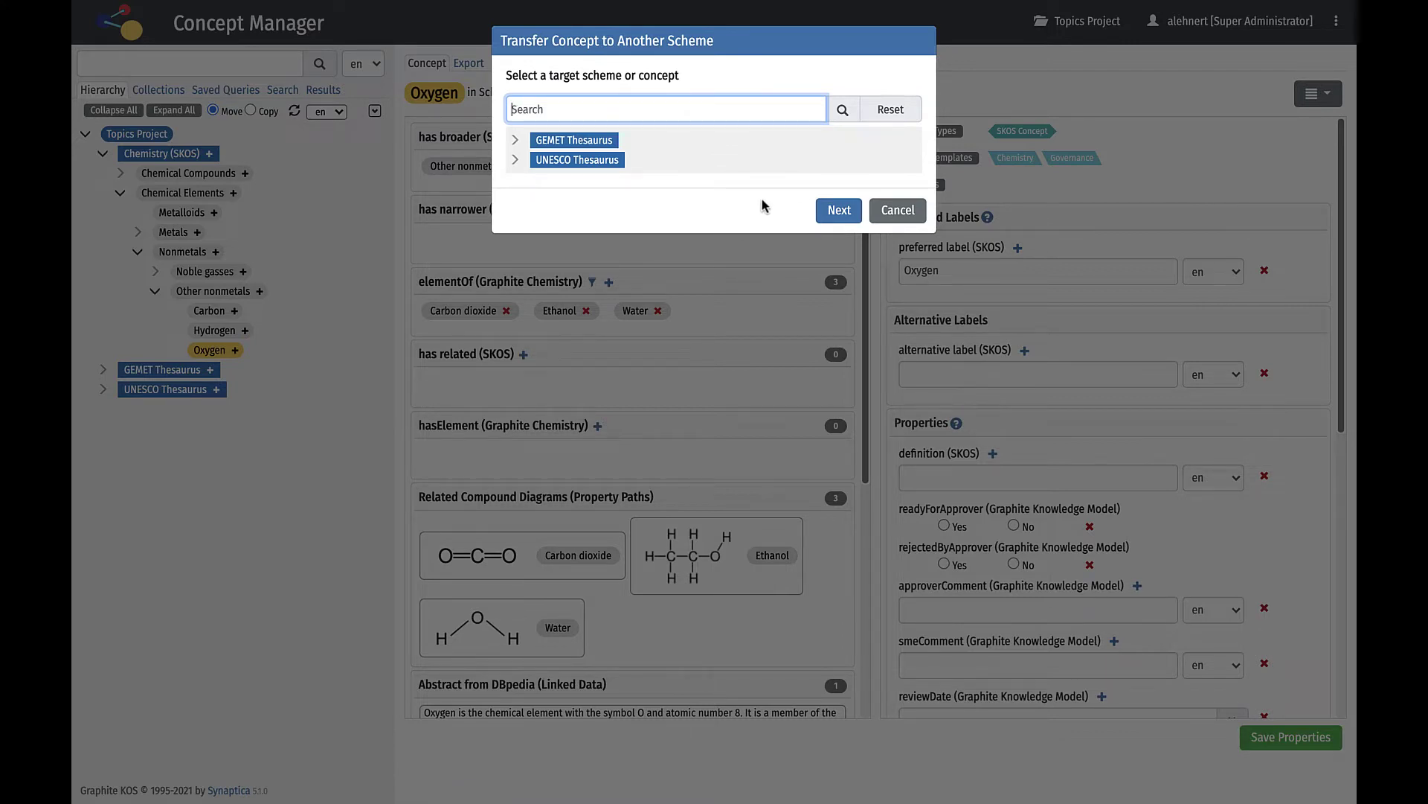
{"action": "left_click", "coordinate": [839, 210]}
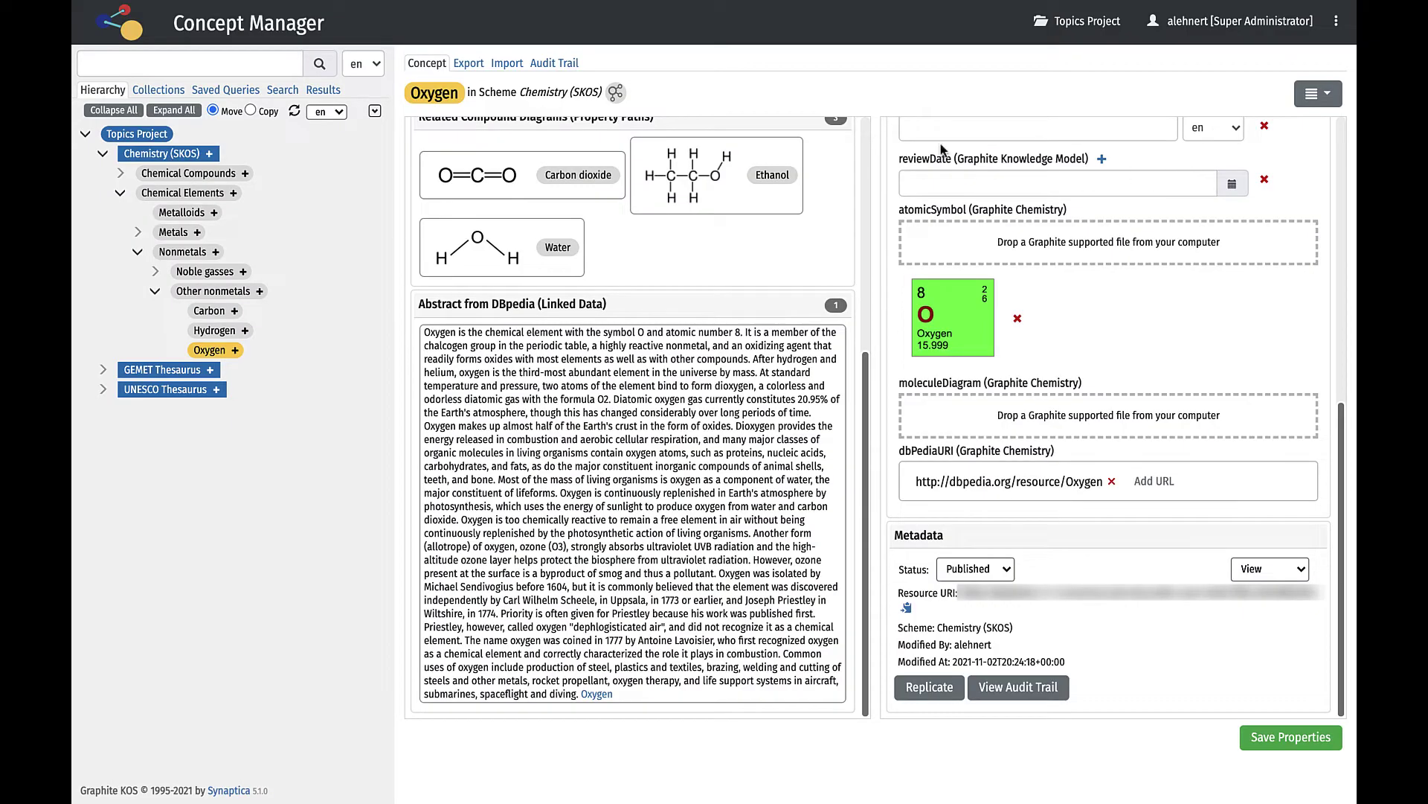
{"action": "left_click", "coordinate": [479, 70]}
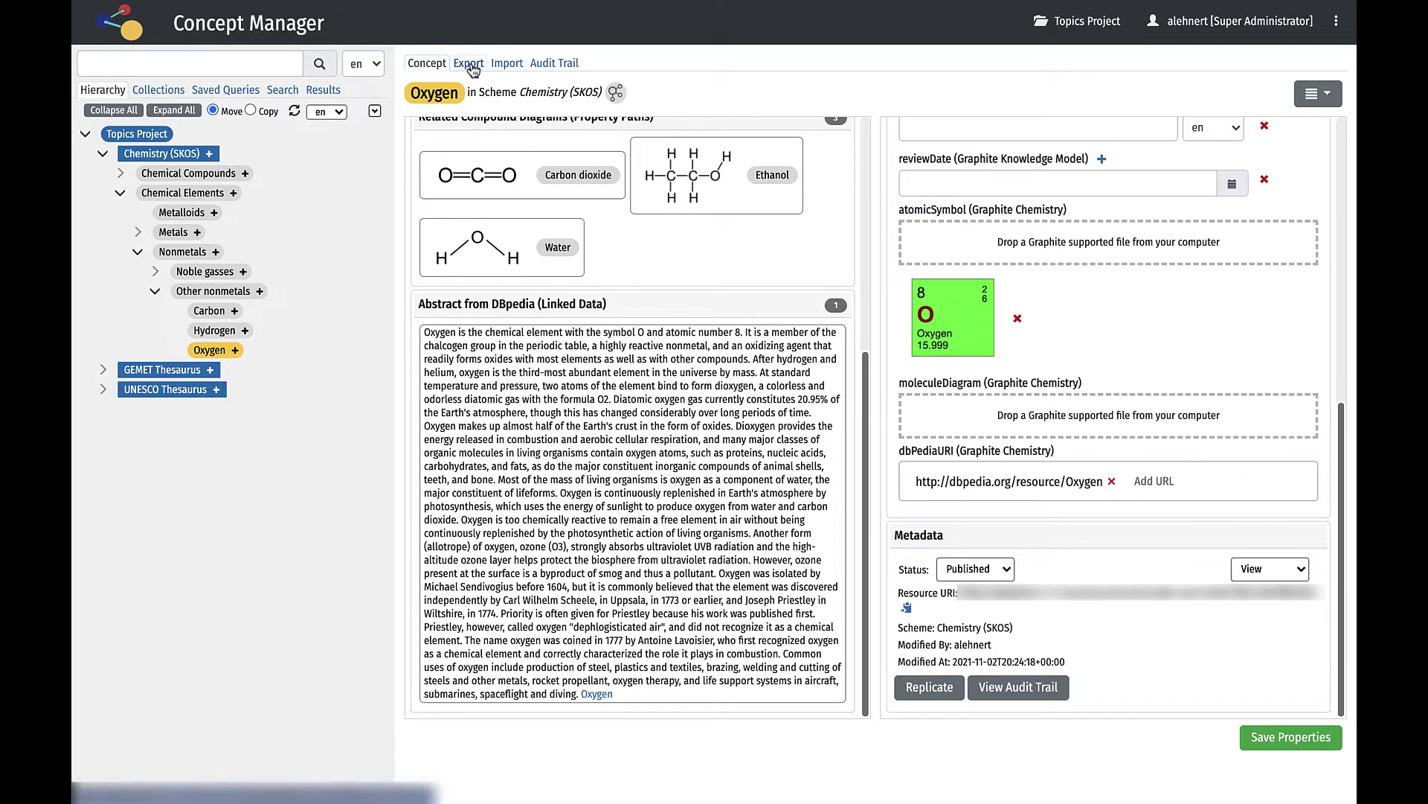
{"action": "left_click", "coordinate": [506, 68]}
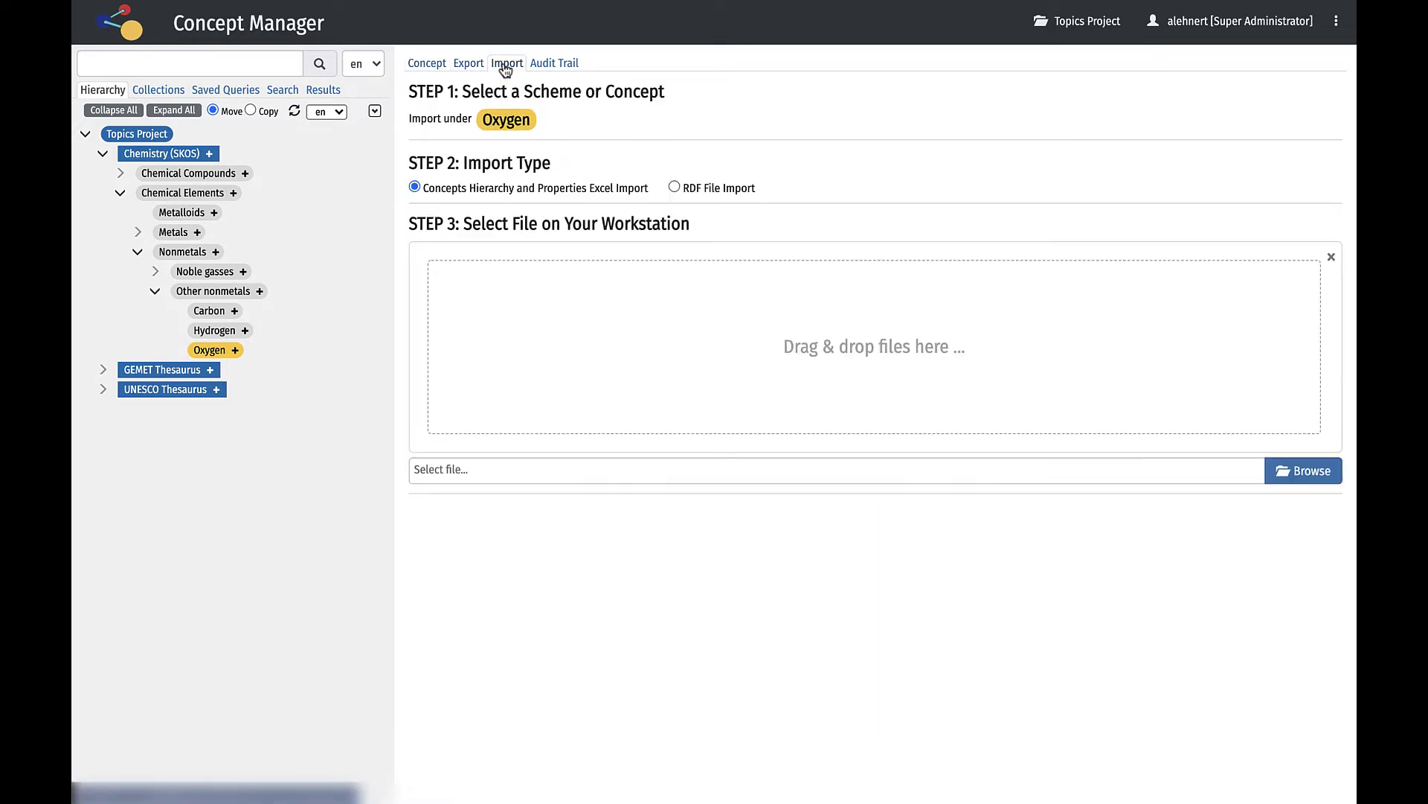
{"action": "left_click", "coordinate": [548, 67]}
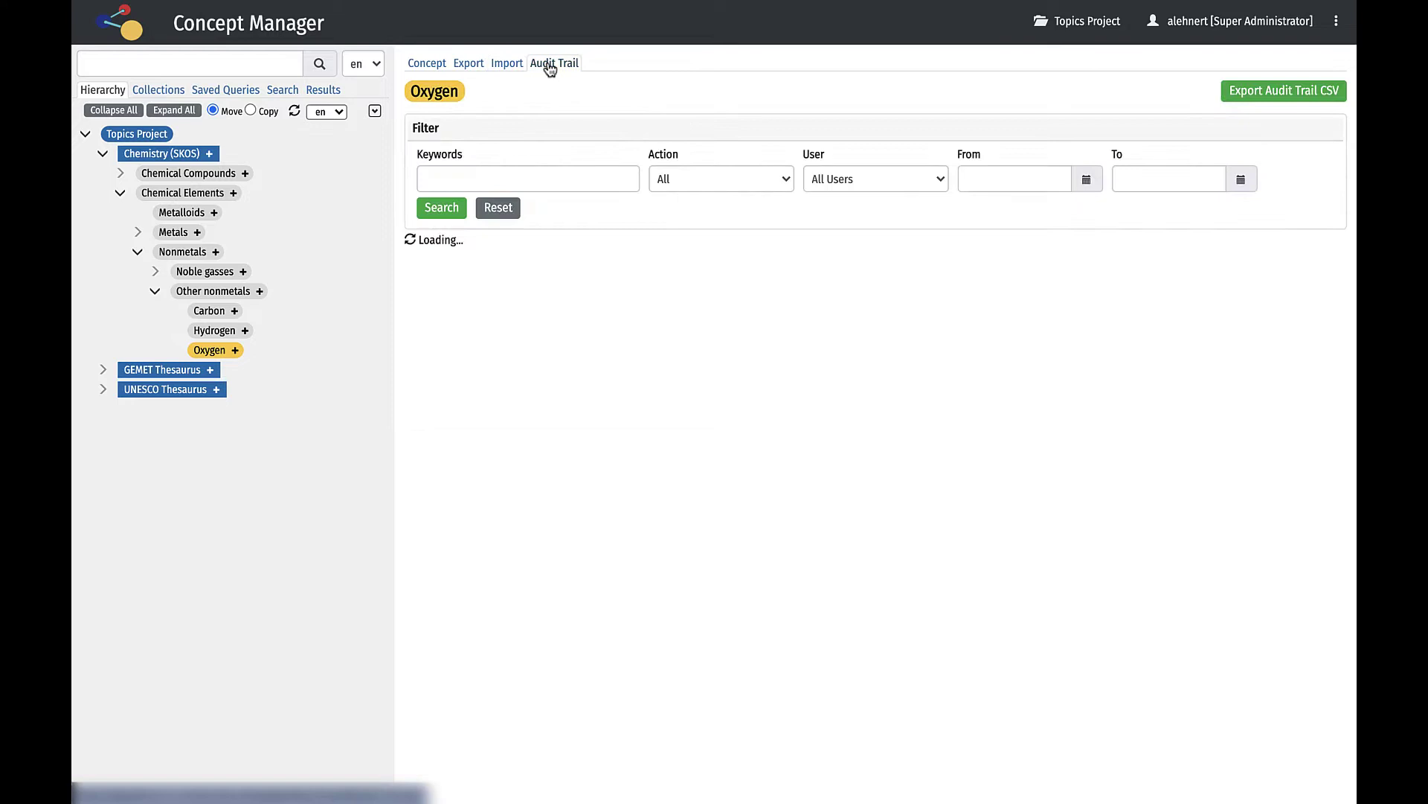
{"action": "left_click", "coordinate": [435, 66]}
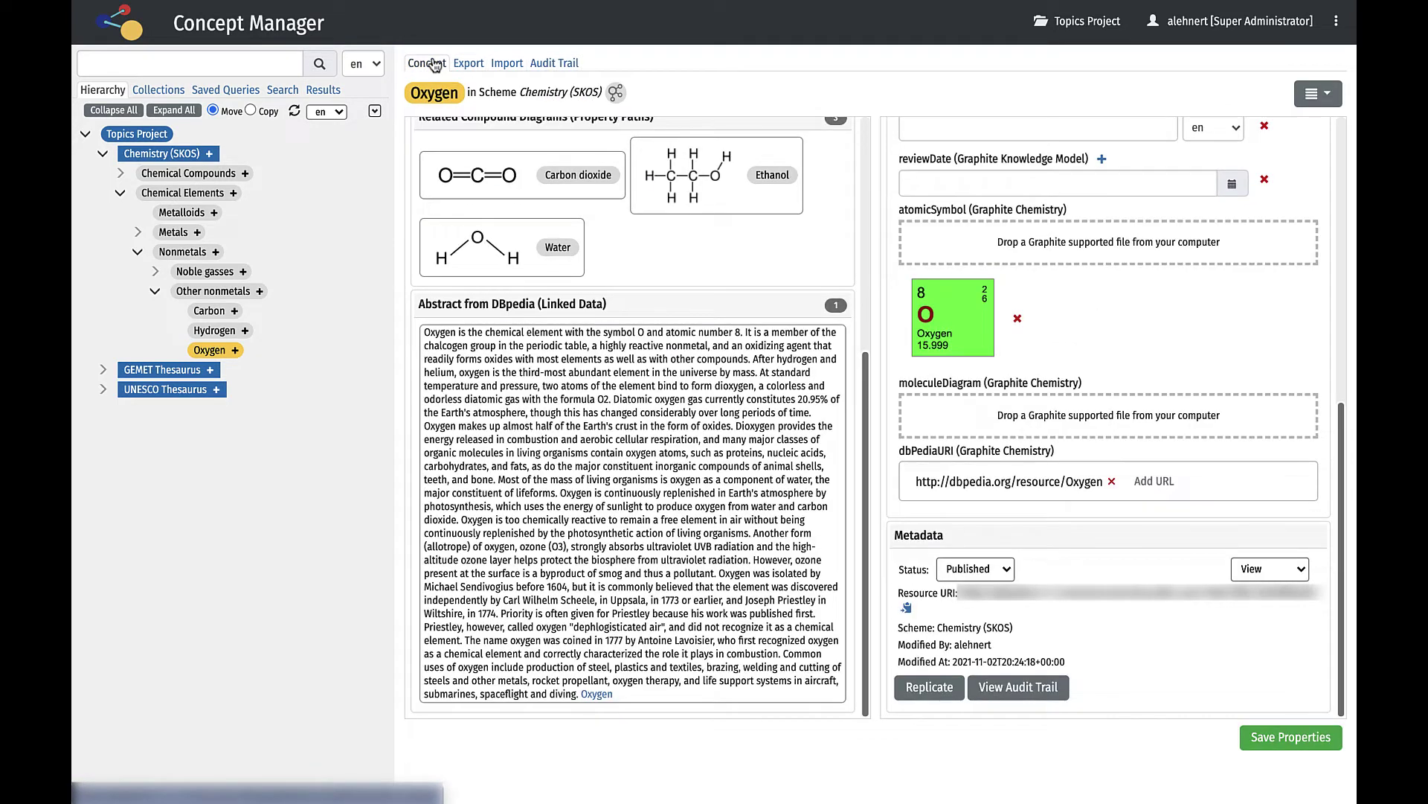
Graph Oxygen's relationships, re-centring on Other nonmetals and then back on Oxygen.
{"action": "left_click", "coordinate": [616, 92]}
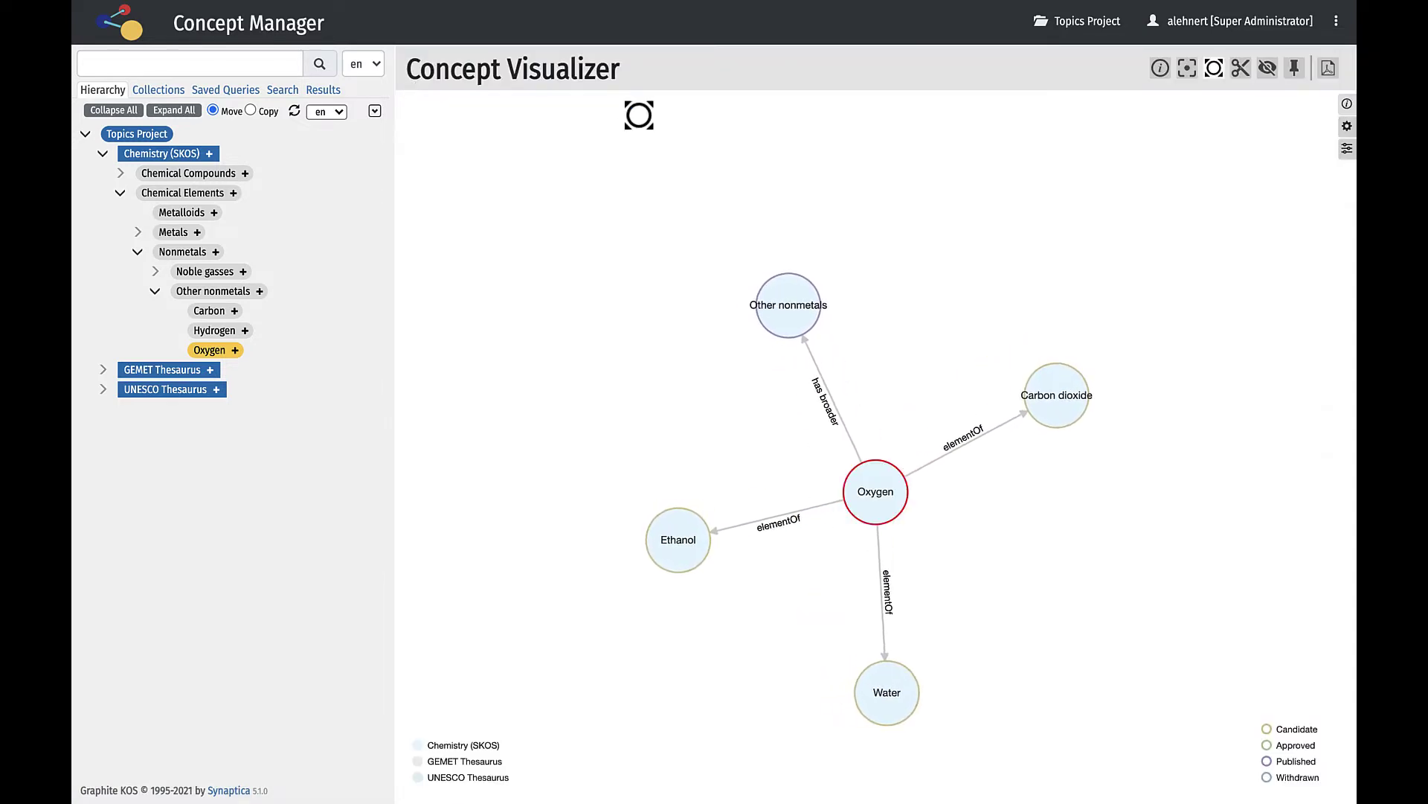
{"action": "left_click", "coordinate": [1188, 68]}
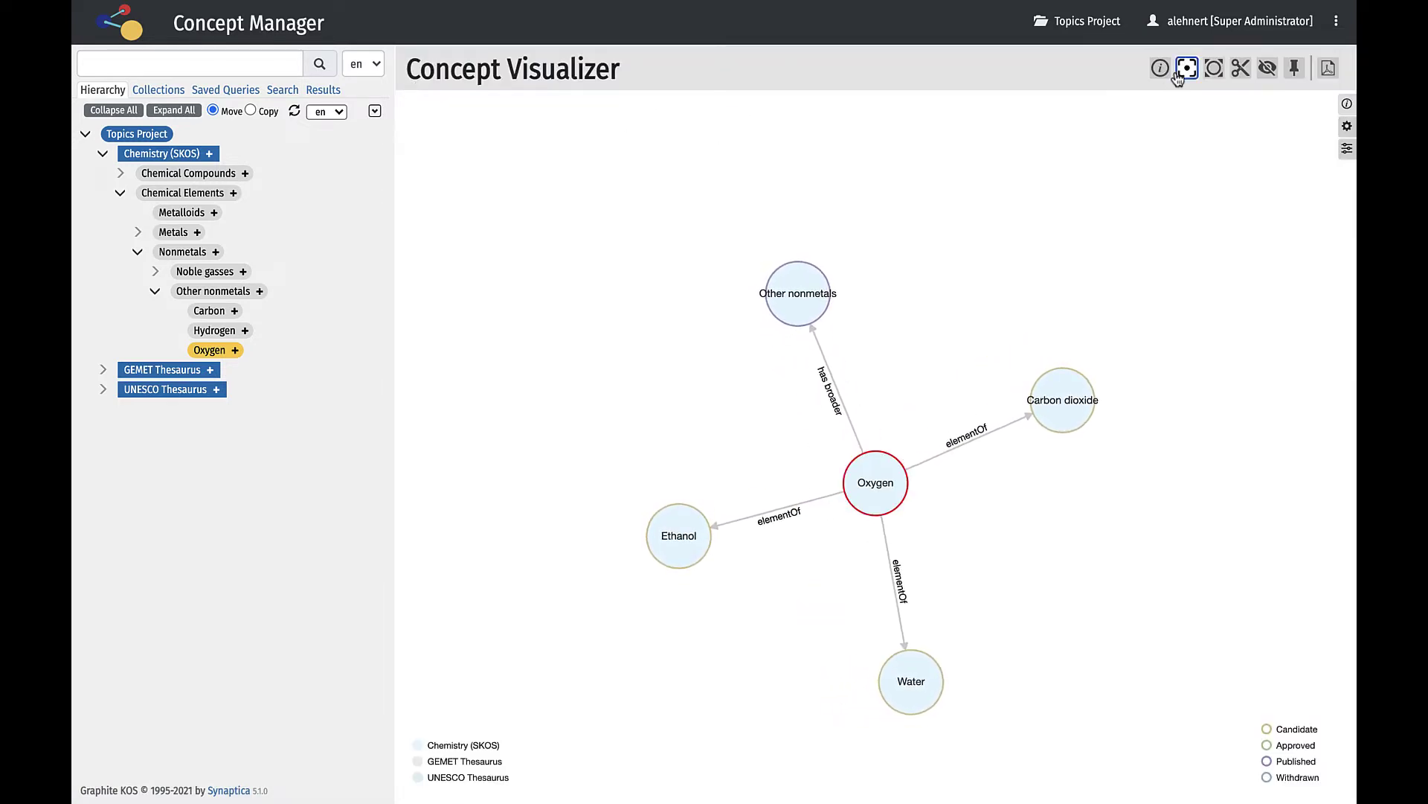
{"action": "left_click", "coordinate": [799, 304]}
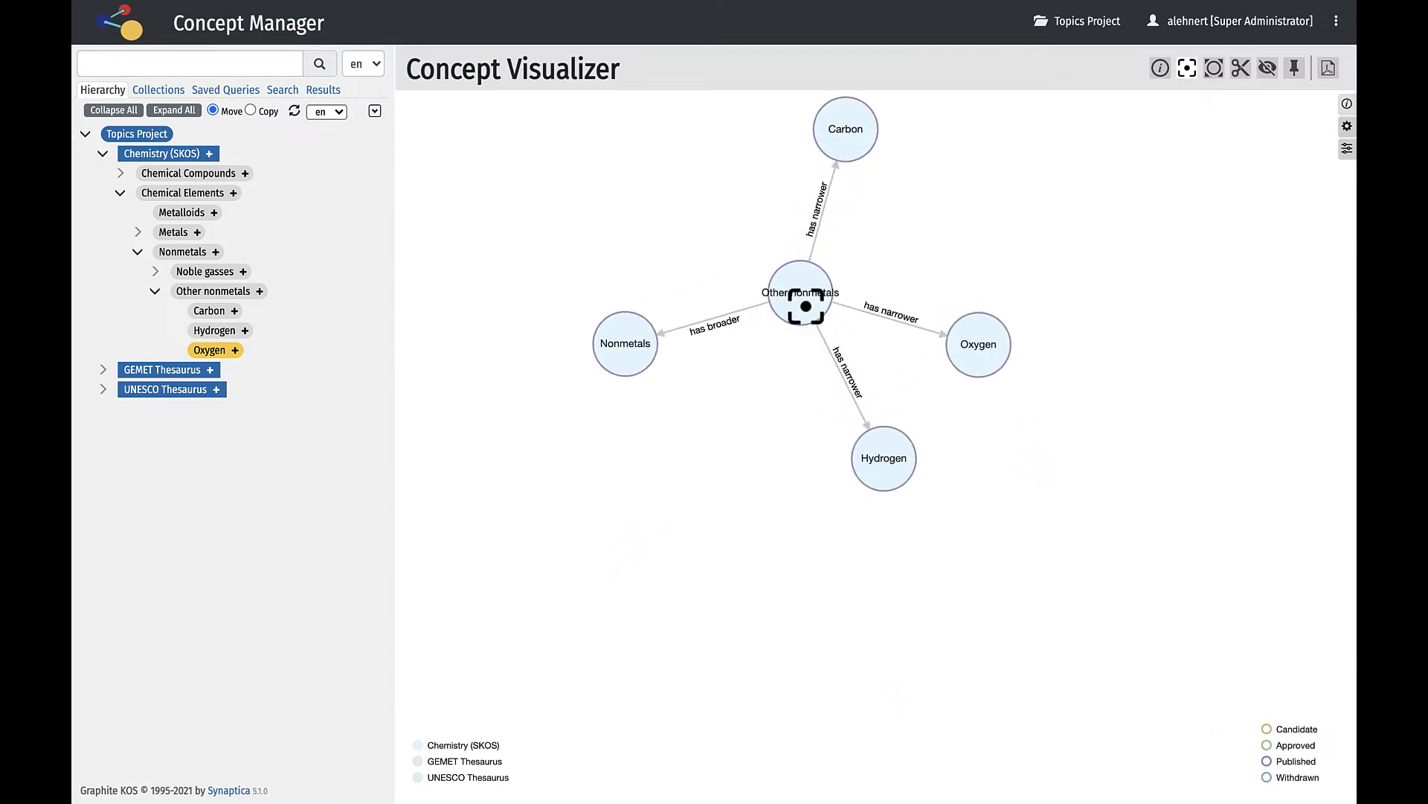
{"action": "left_click", "coordinate": [997, 377]}
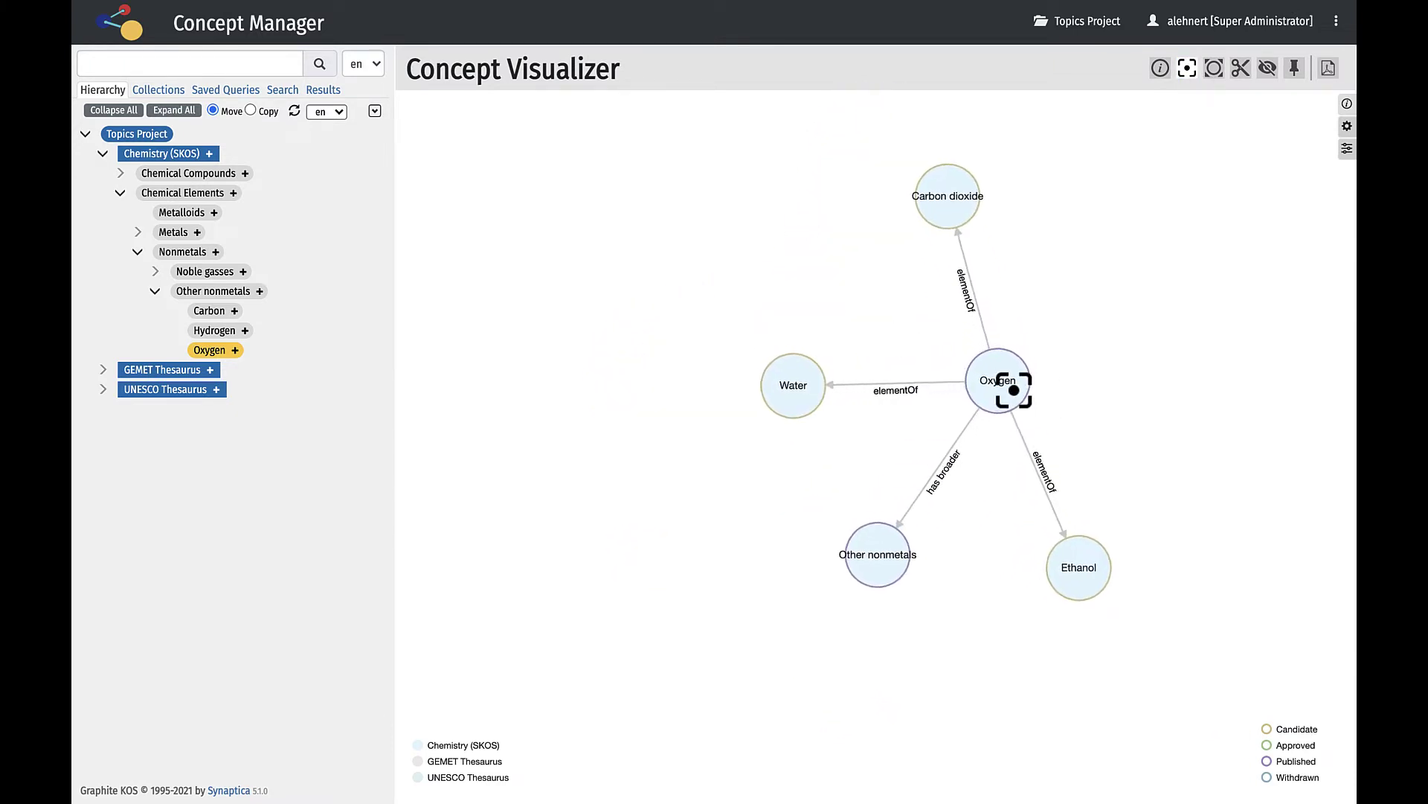
Expand Water's neighbours in the graph and hide Carbon dioxide.
{"action": "left_click", "coordinate": [1214, 68]}
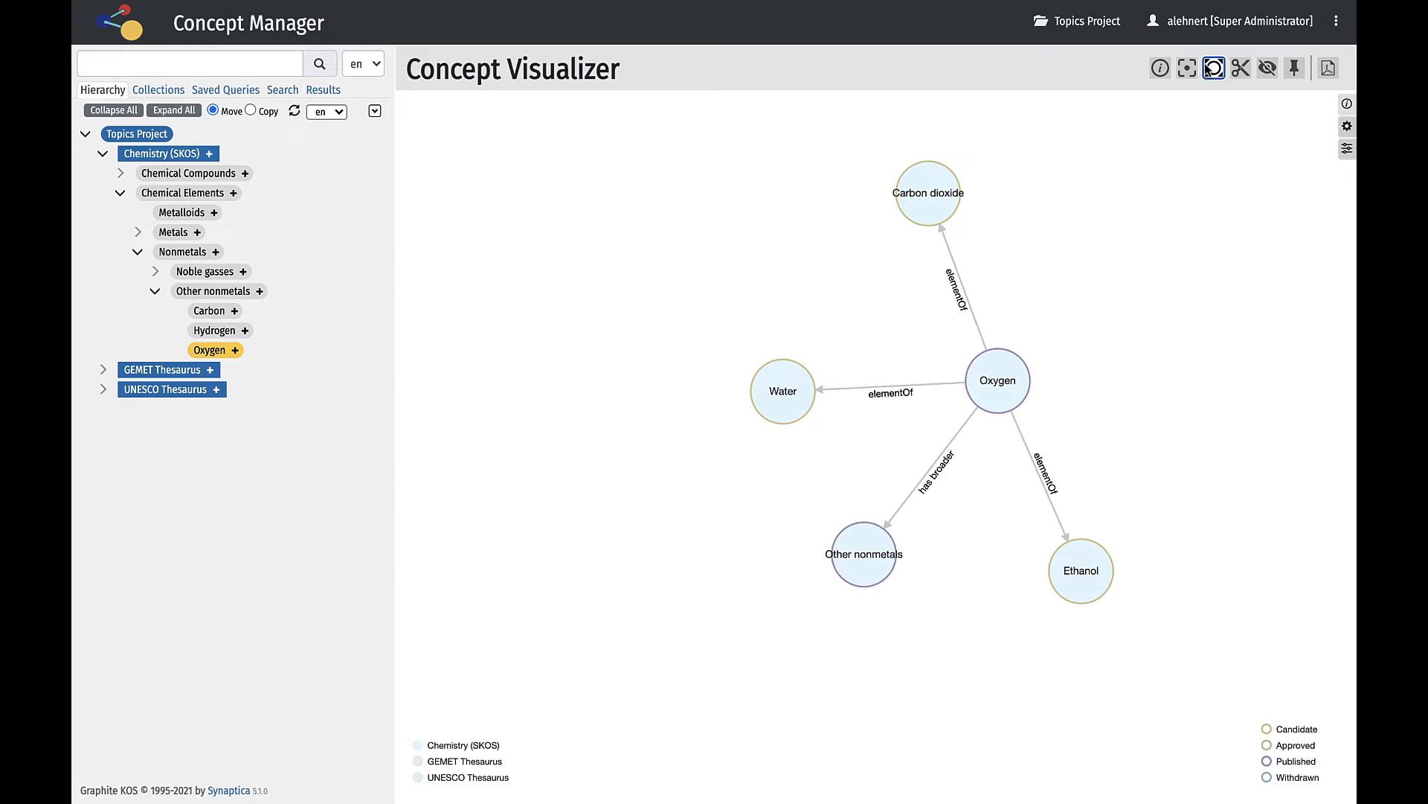
{"action": "left_click", "coordinate": [780, 396]}
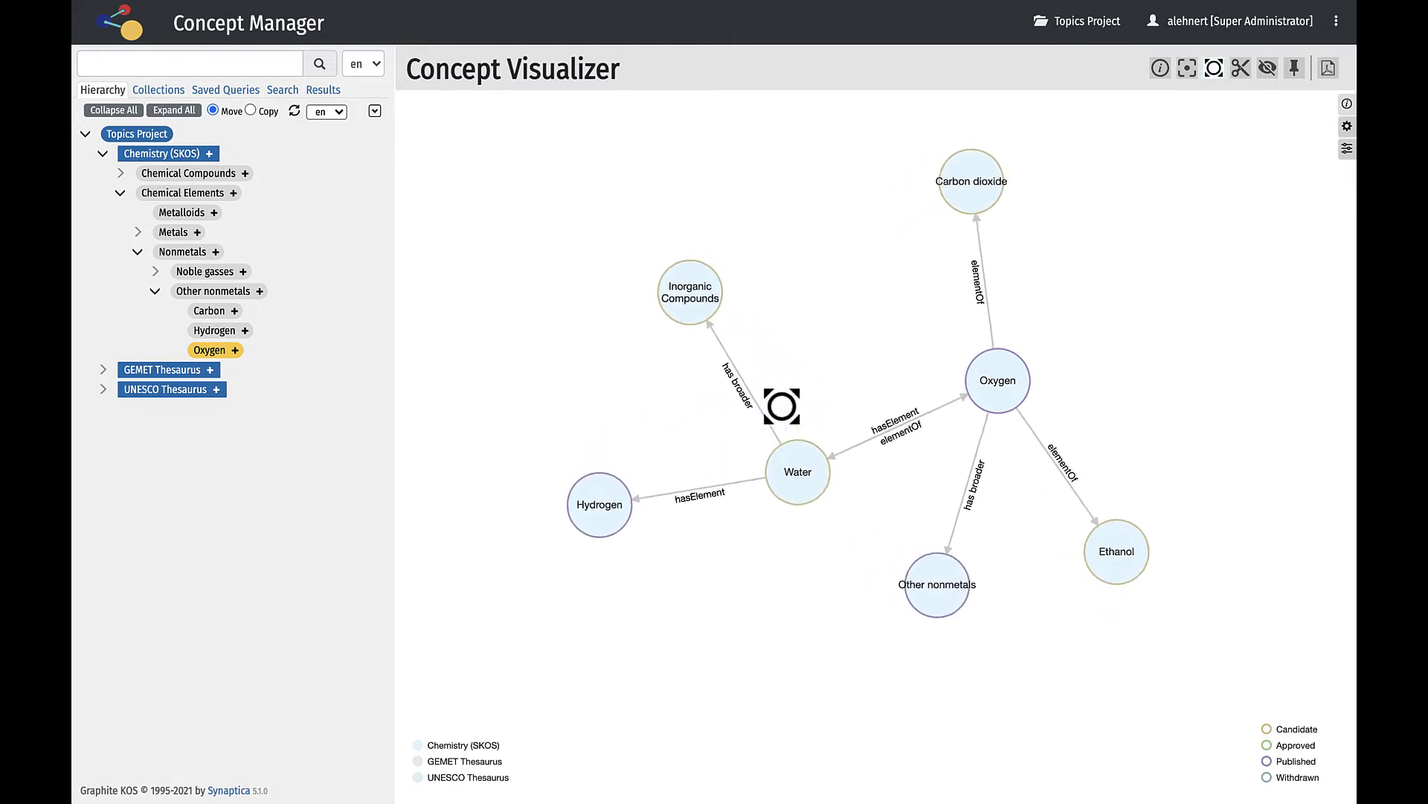
{"action": "left_click", "coordinate": [1267, 68]}
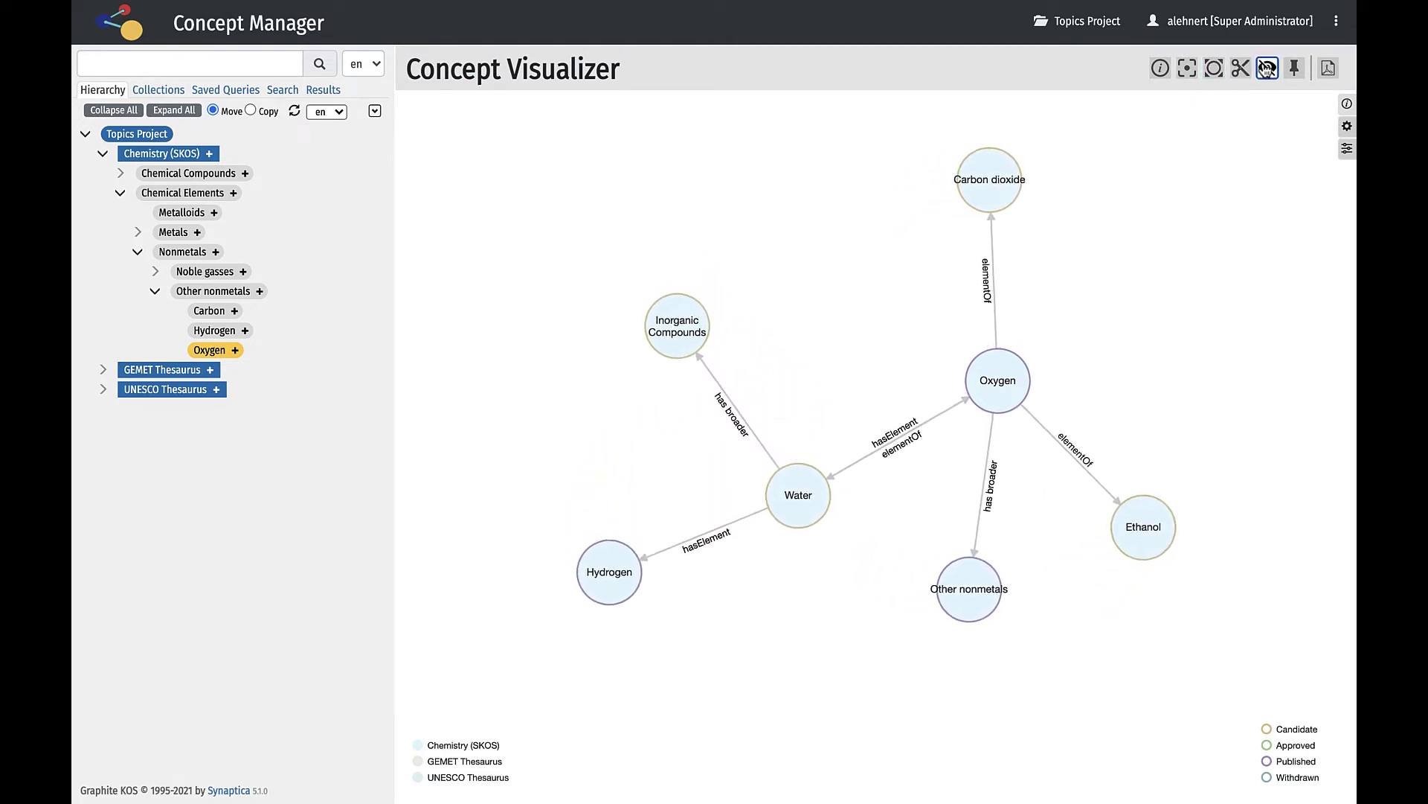
{"action": "left_click", "coordinate": [1001, 190]}
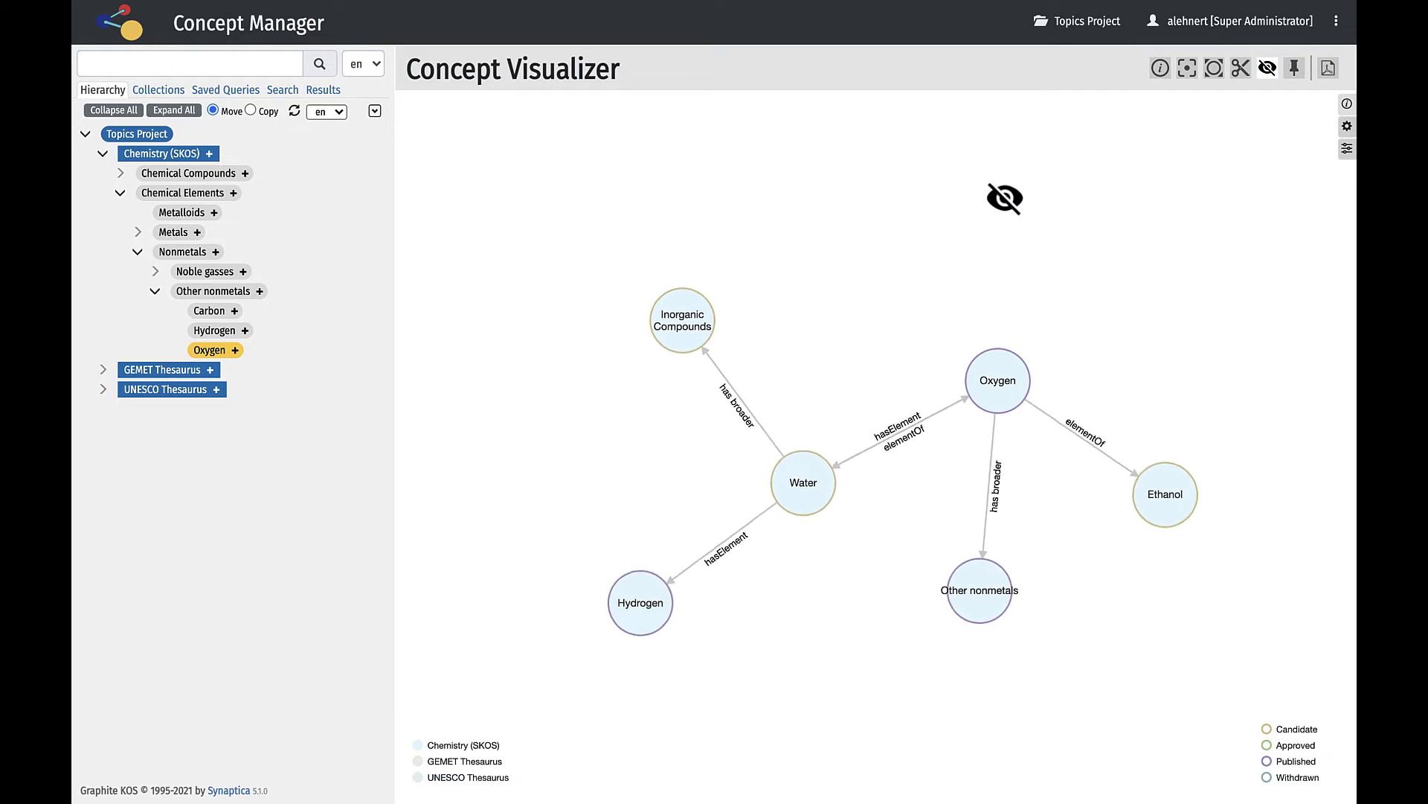
Show Oxygen's details panel, the node display settings and the exploration filters.
{"action": "left_click", "coordinate": [1344, 104]}
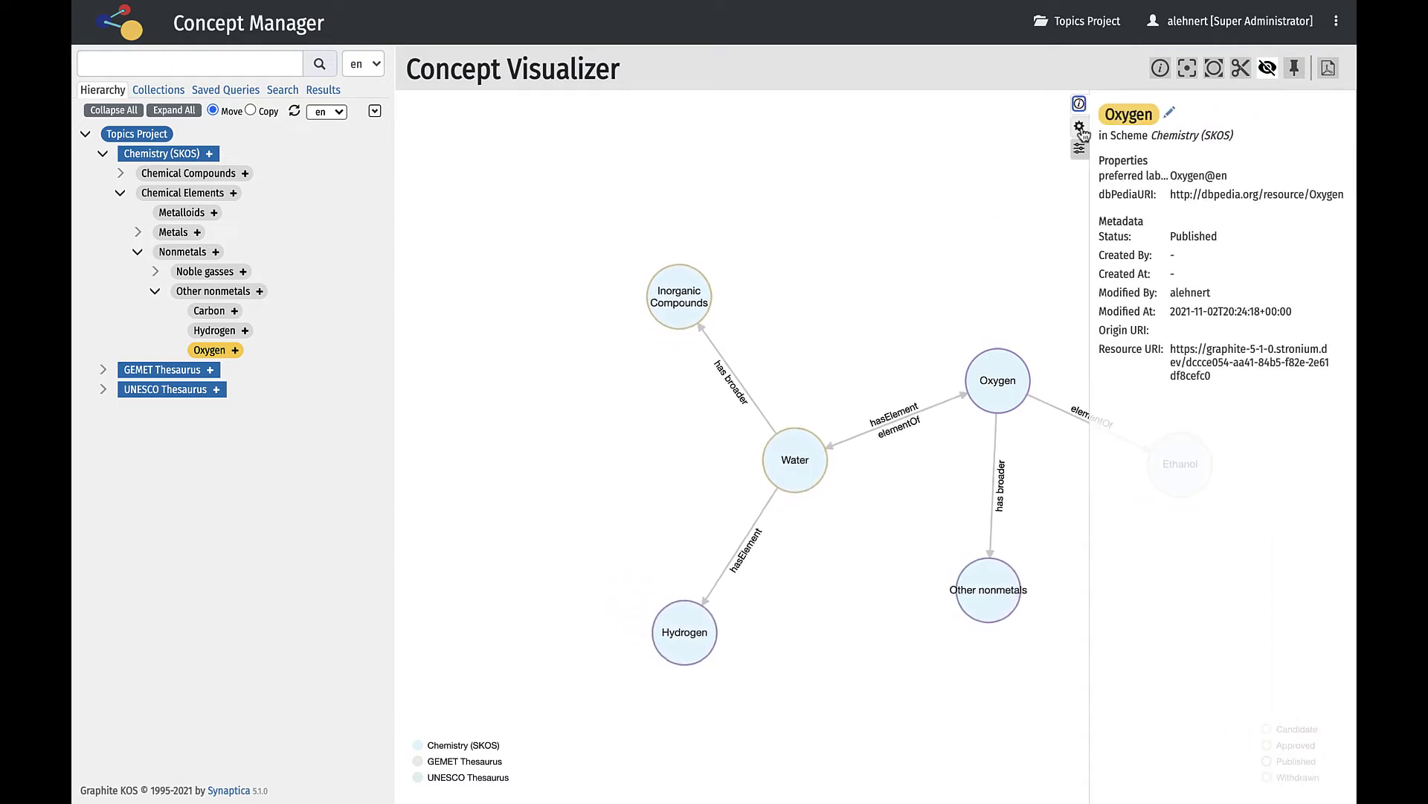
{"action": "left_click", "coordinate": [1079, 126]}
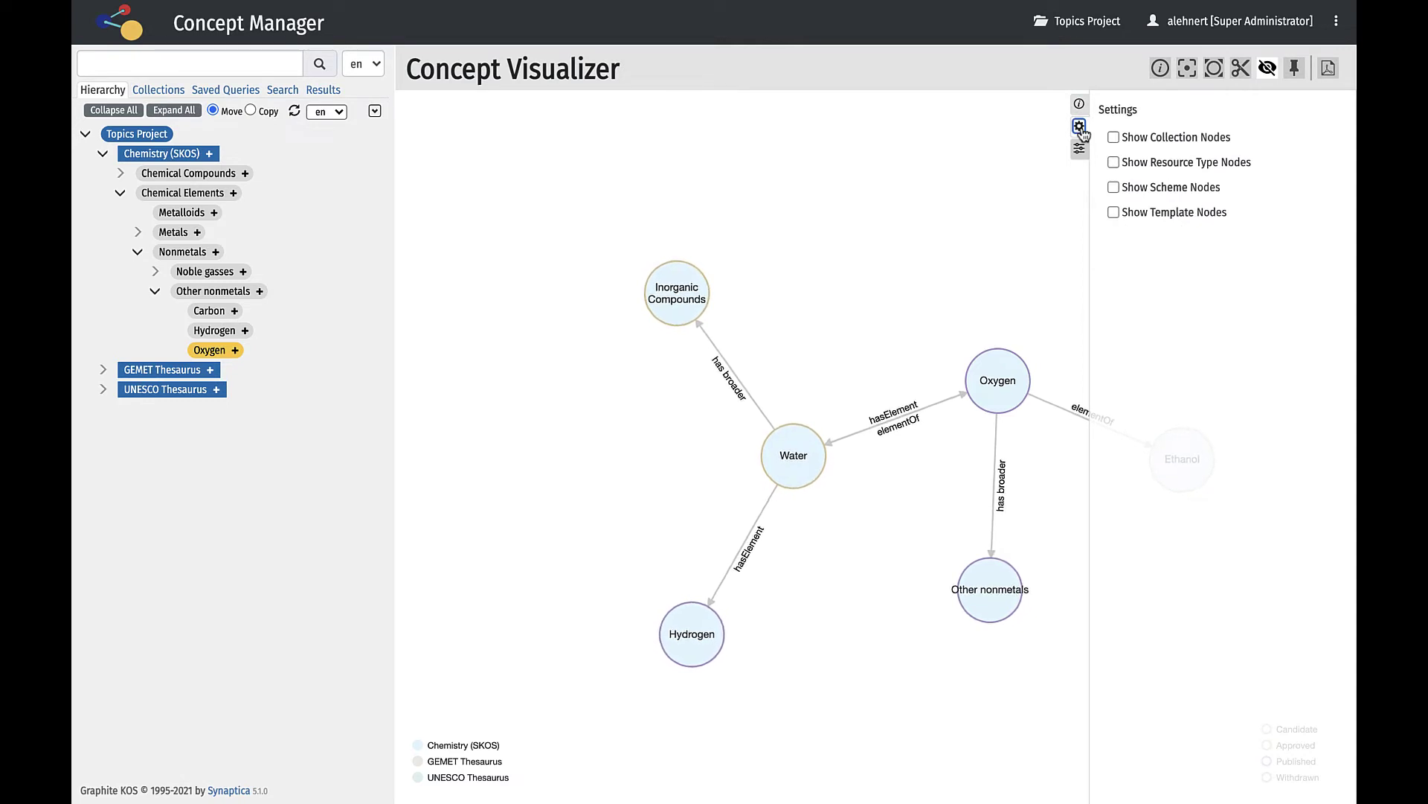
{"action": "left_click", "coordinate": [1080, 149]}
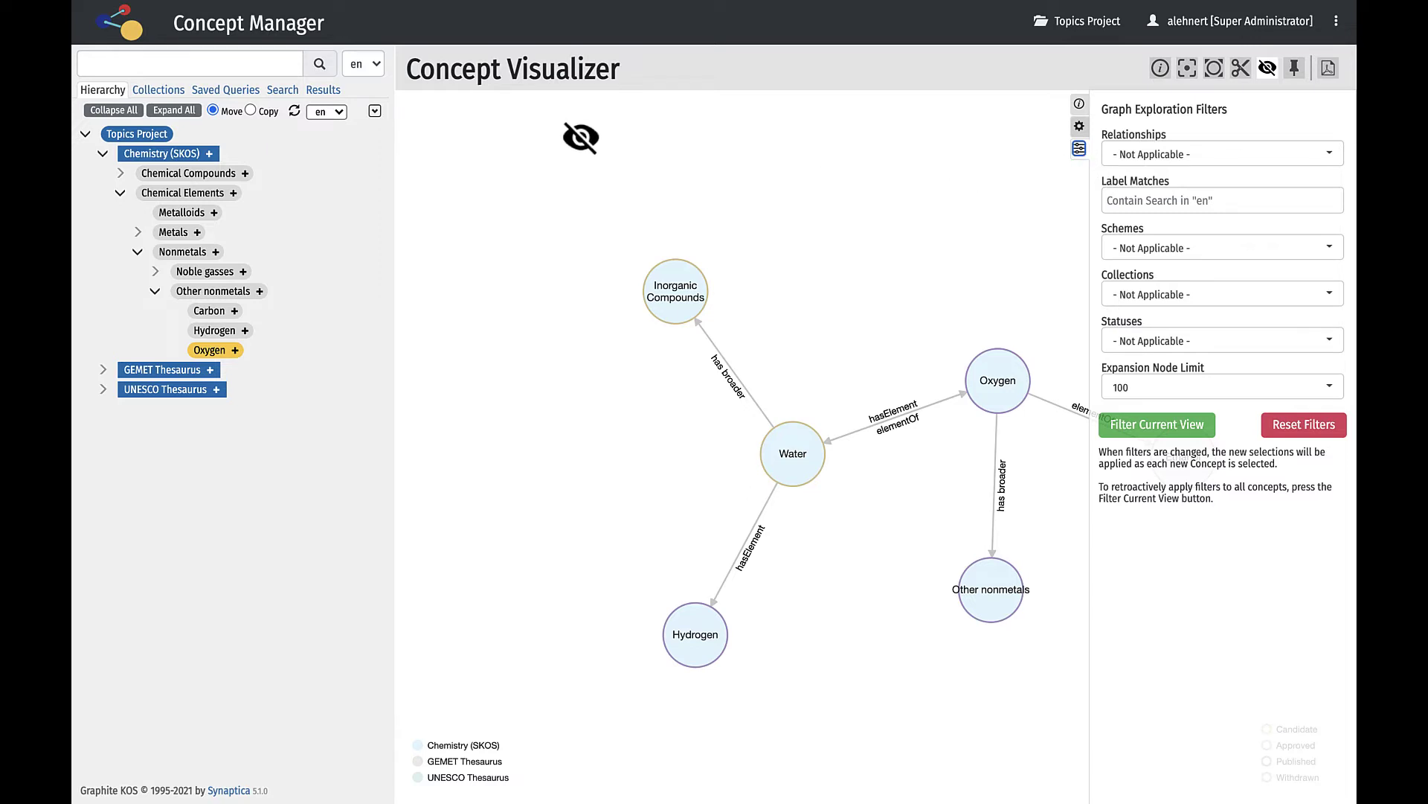
Search the concepts for 'oxygen'.
{"action": "left_click", "coordinate": [233, 60]}
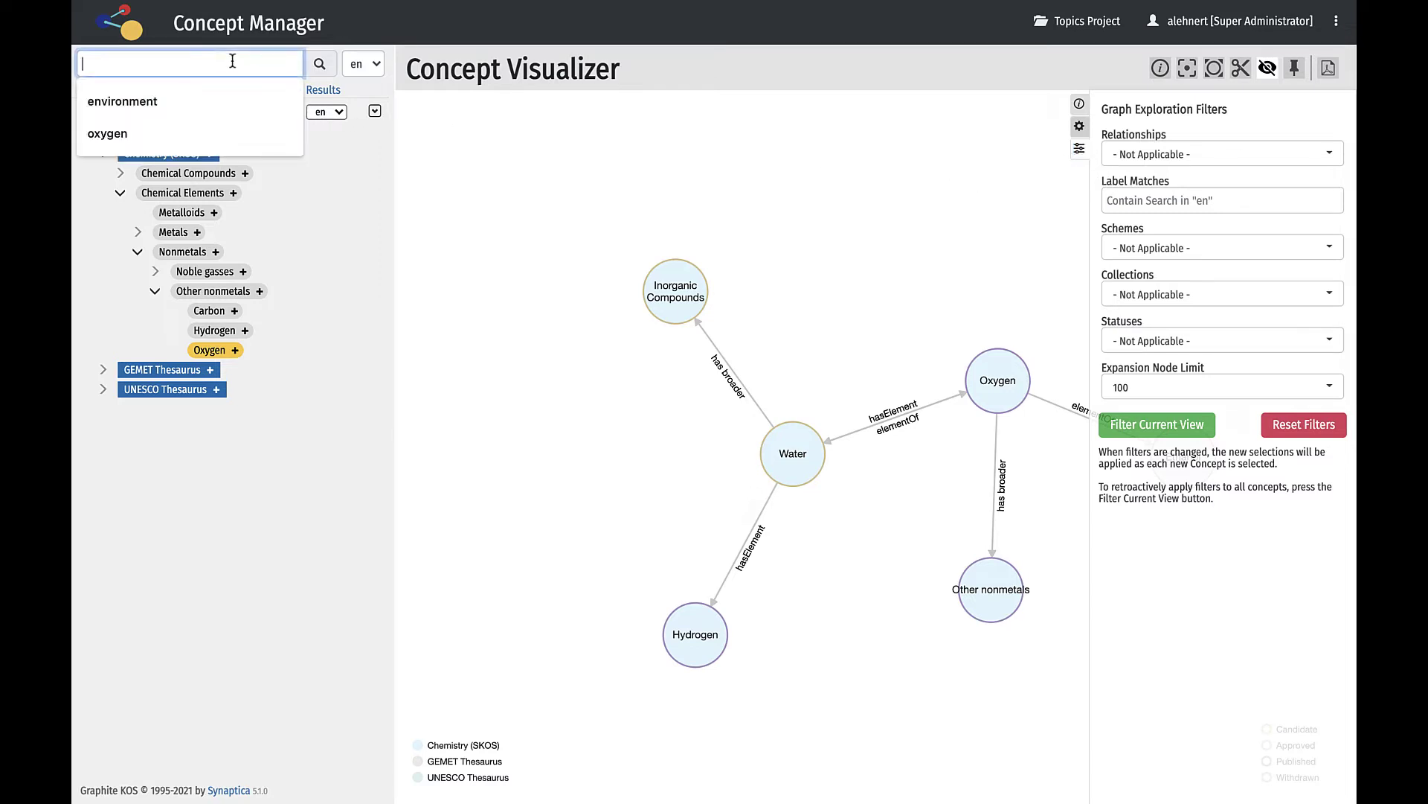
{"action": "type", "text": "oxygen"}
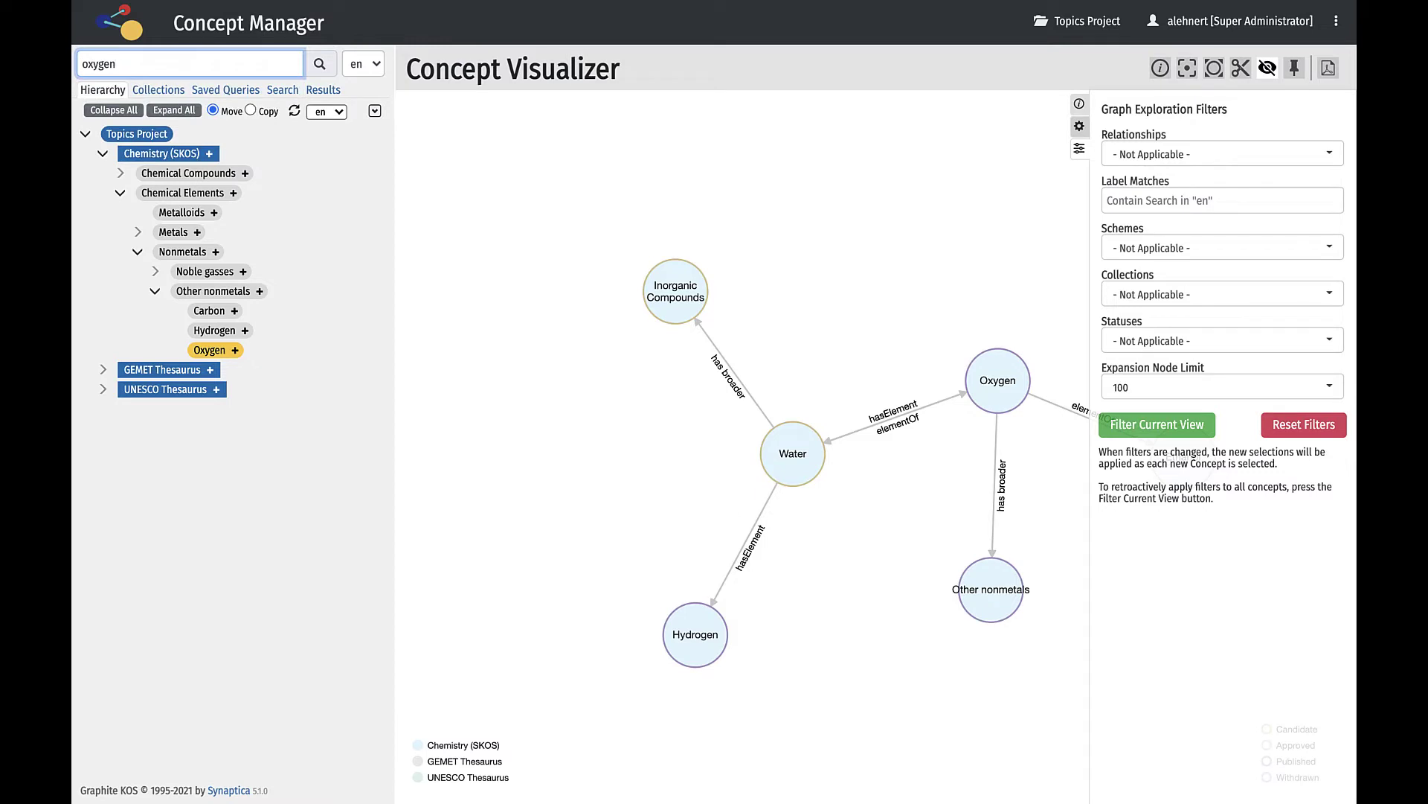
{"action": "key", "text": "Return"}
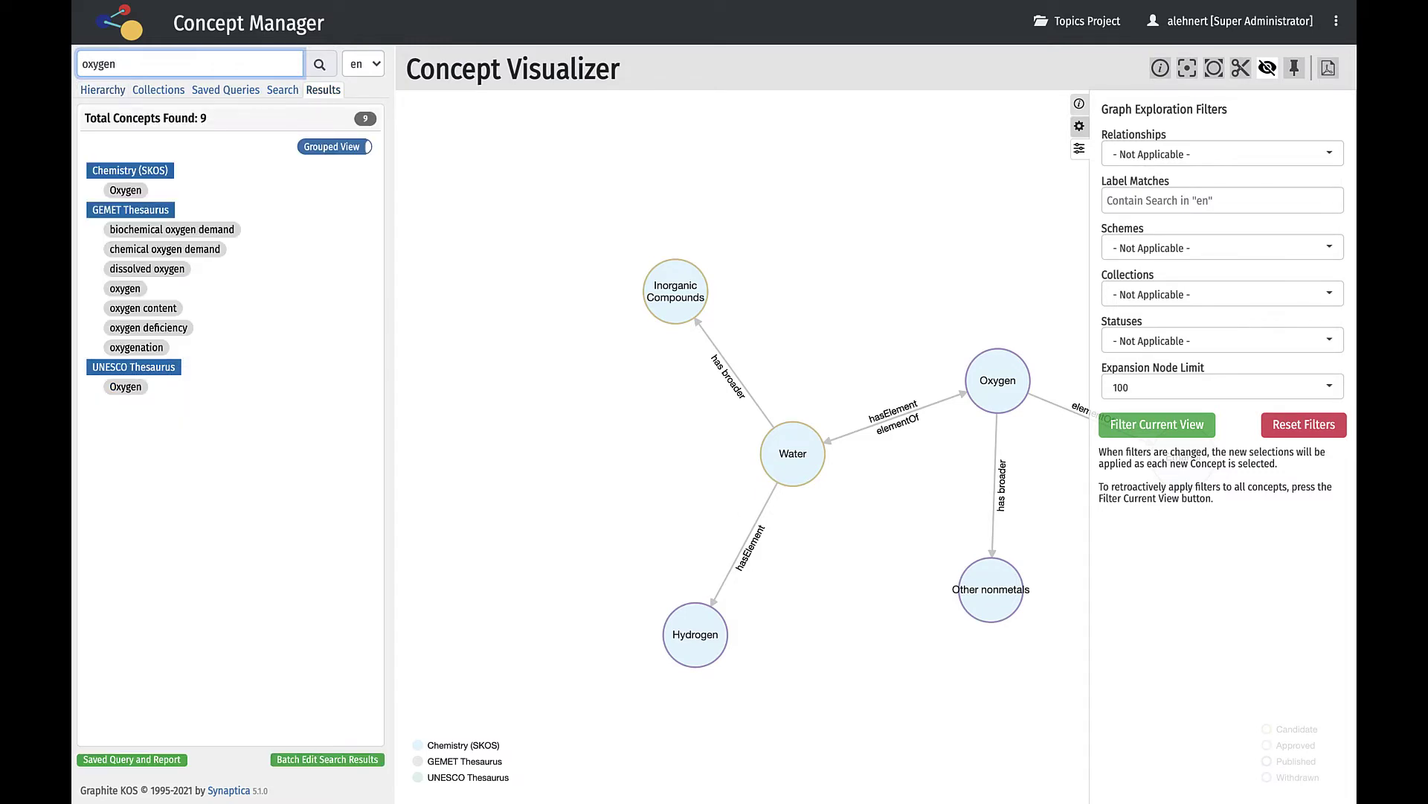
View the Environment collection's concepts, then list all saved queries.
{"action": "left_click", "coordinate": [153, 95]}
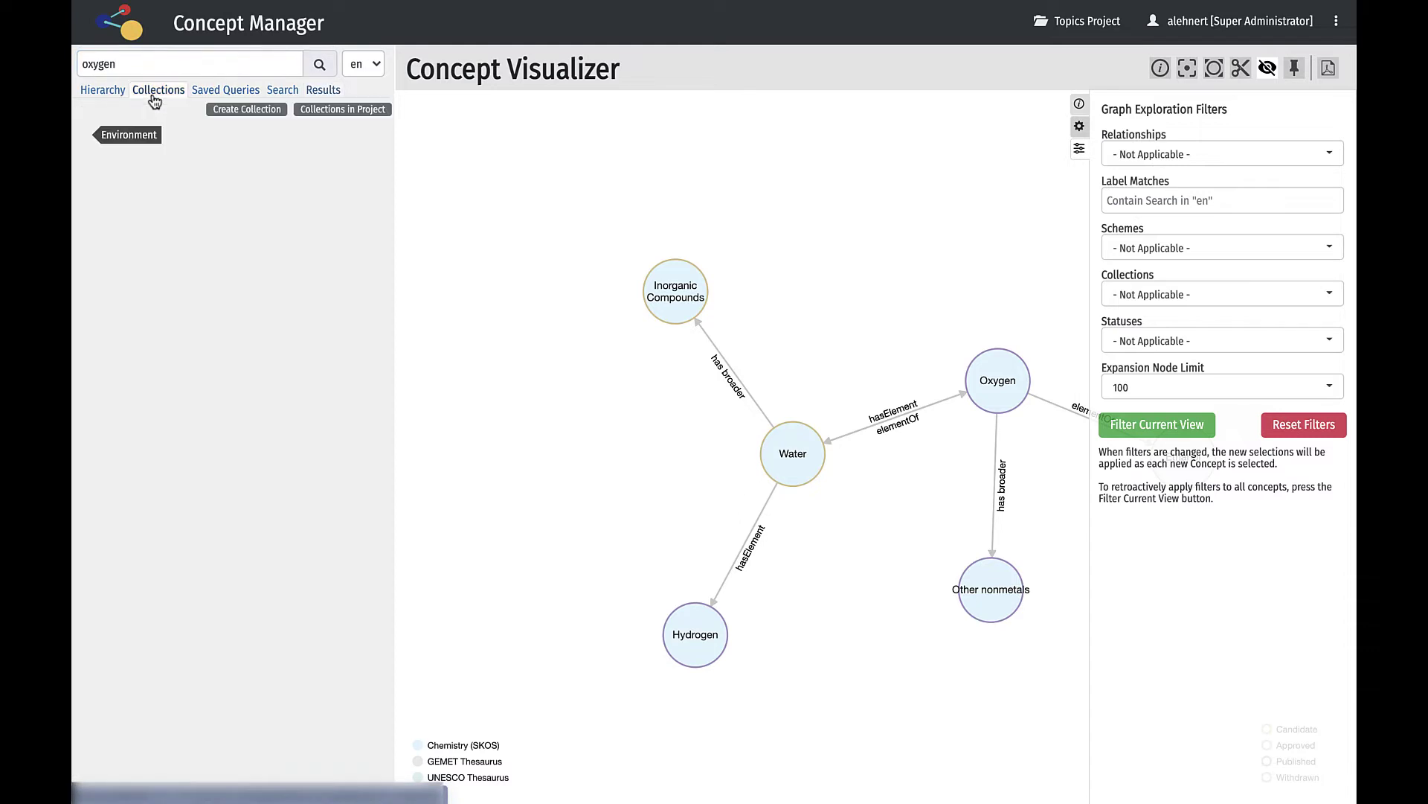
{"action": "left_click", "coordinate": [135, 135]}
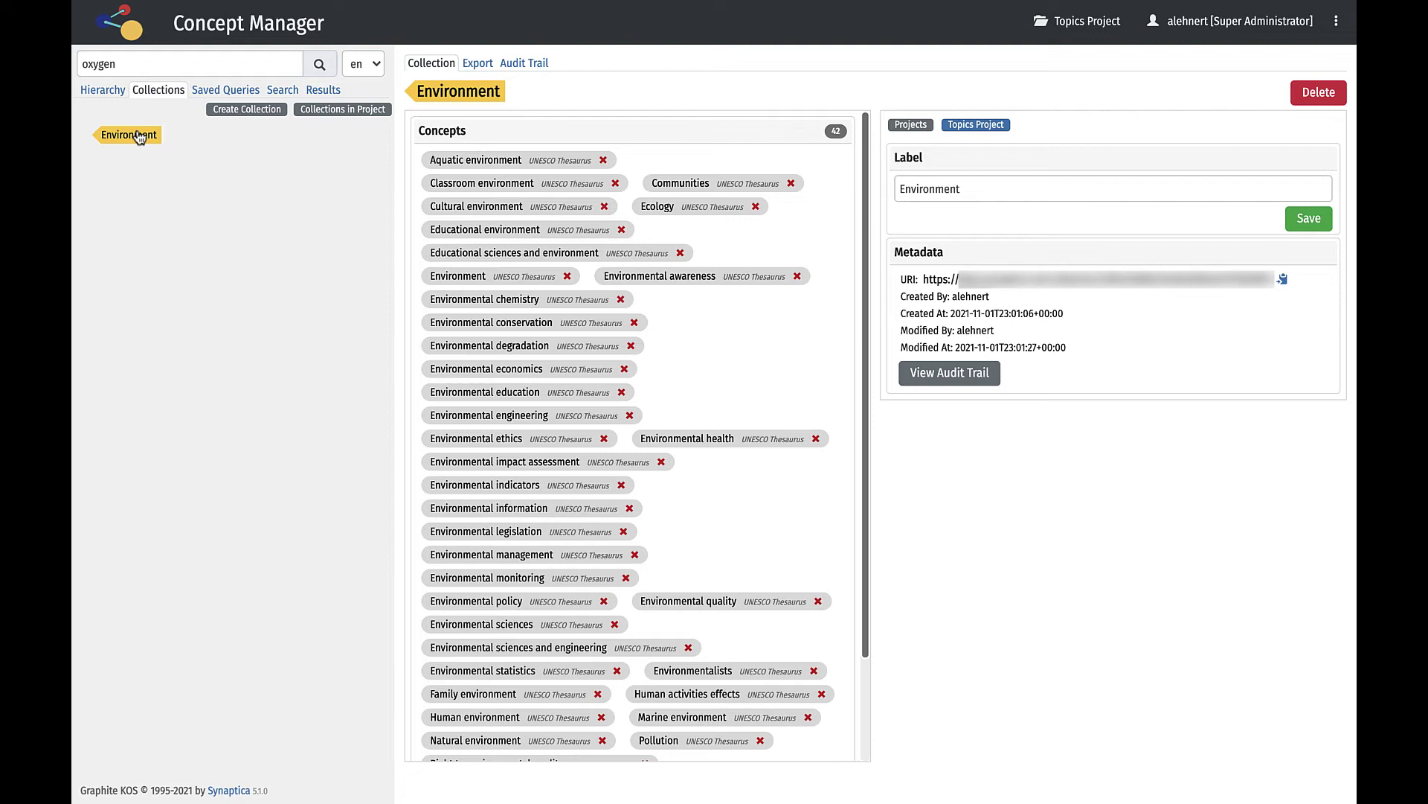
{"action": "left_click", "coordinate": [218, 91]}
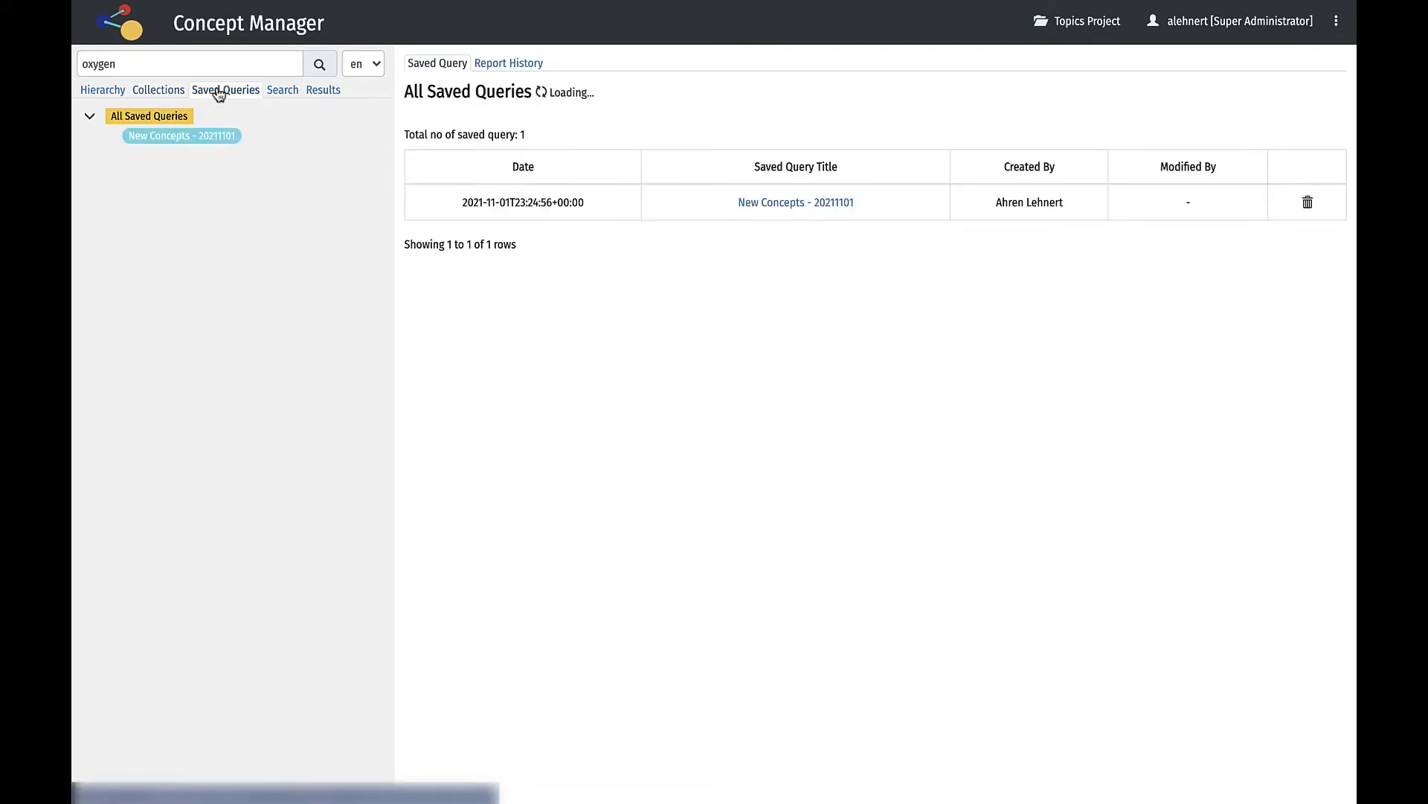
Open the New Concepts - 20211101 query and view its search criteria and report options.
{"action": "left_click", "coordinate": [183, 137]}
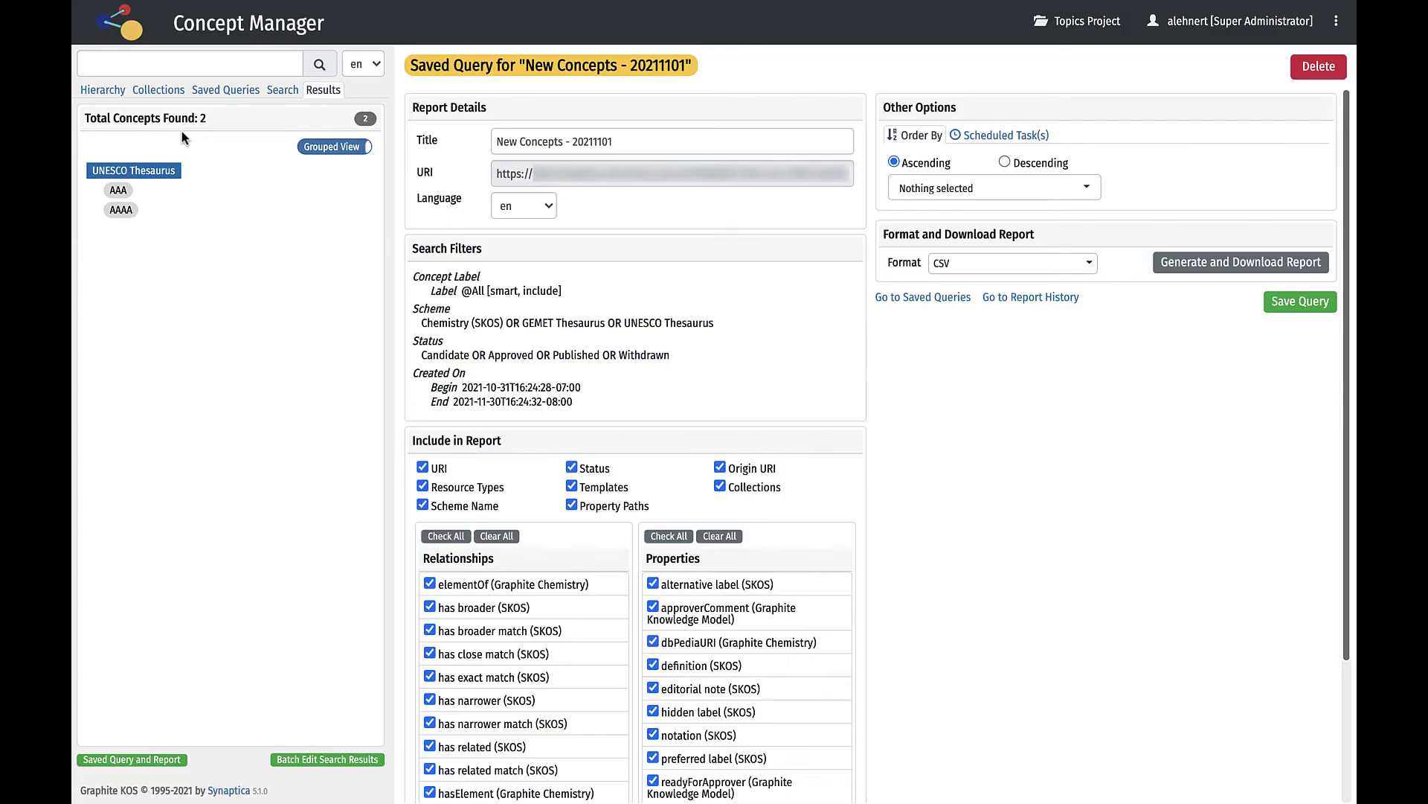
{"action": "left_click", "coordinate": [281, 90]}
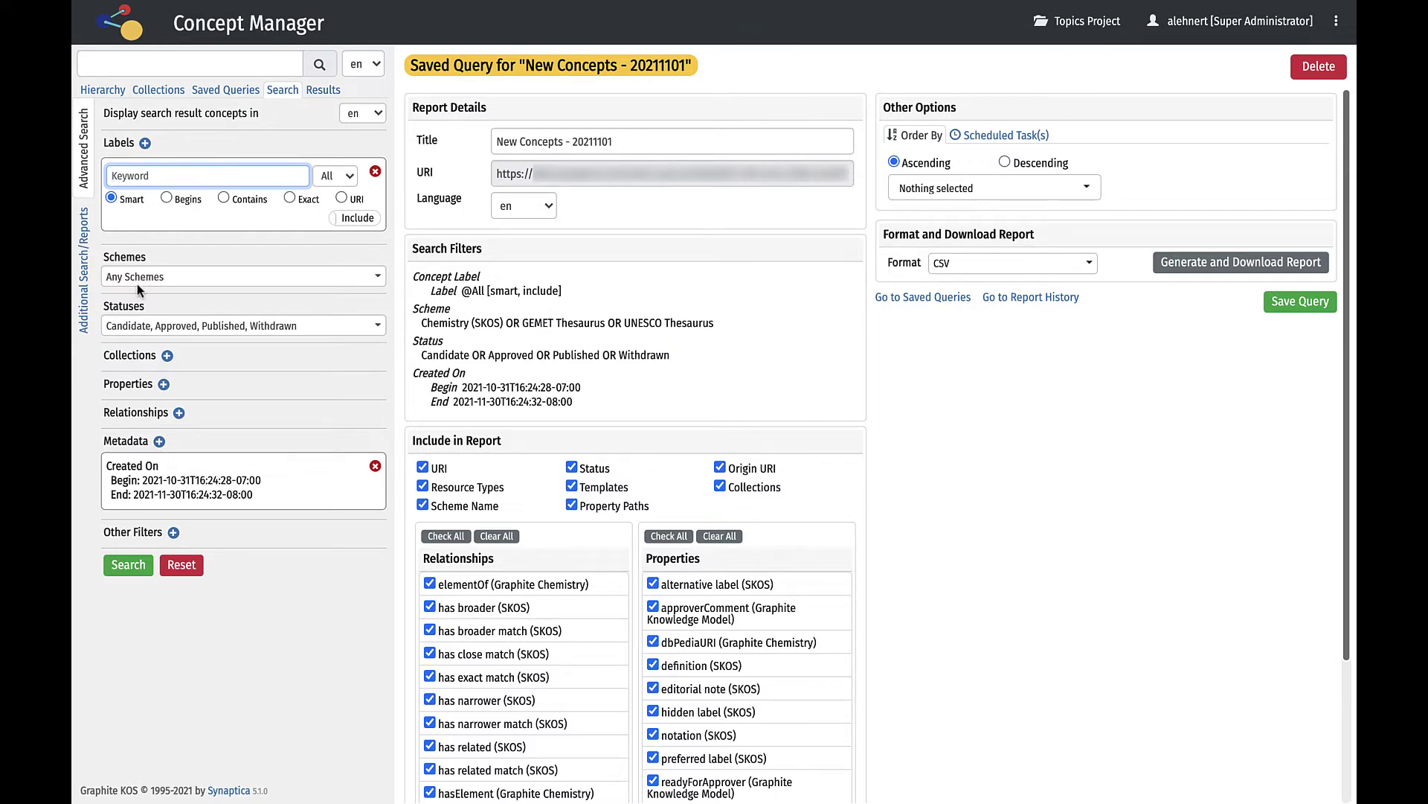
{"action": "left_click", "coordinate": [83, 327]}
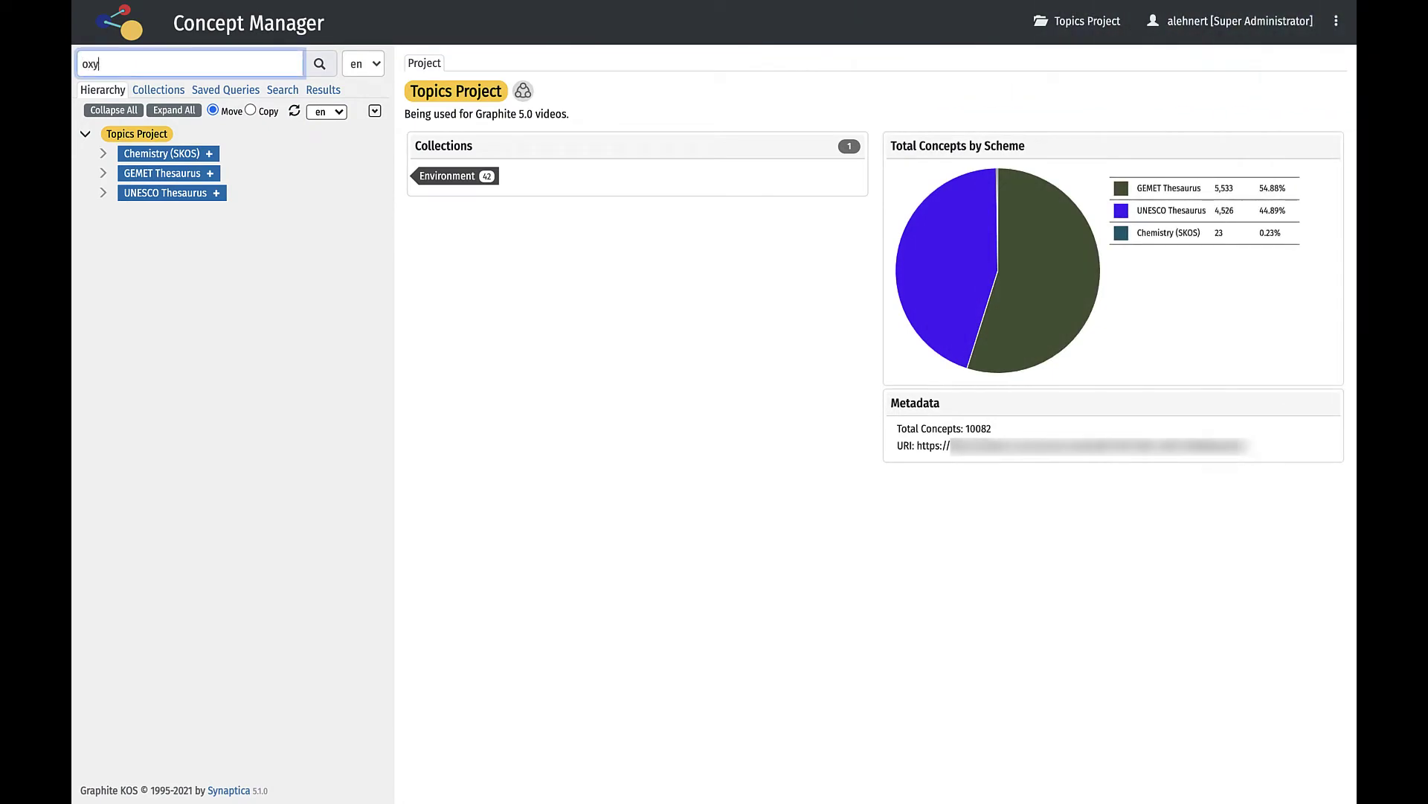
{"action": "type", "text": "gen"}
{"action": "key", "text": "Return"}
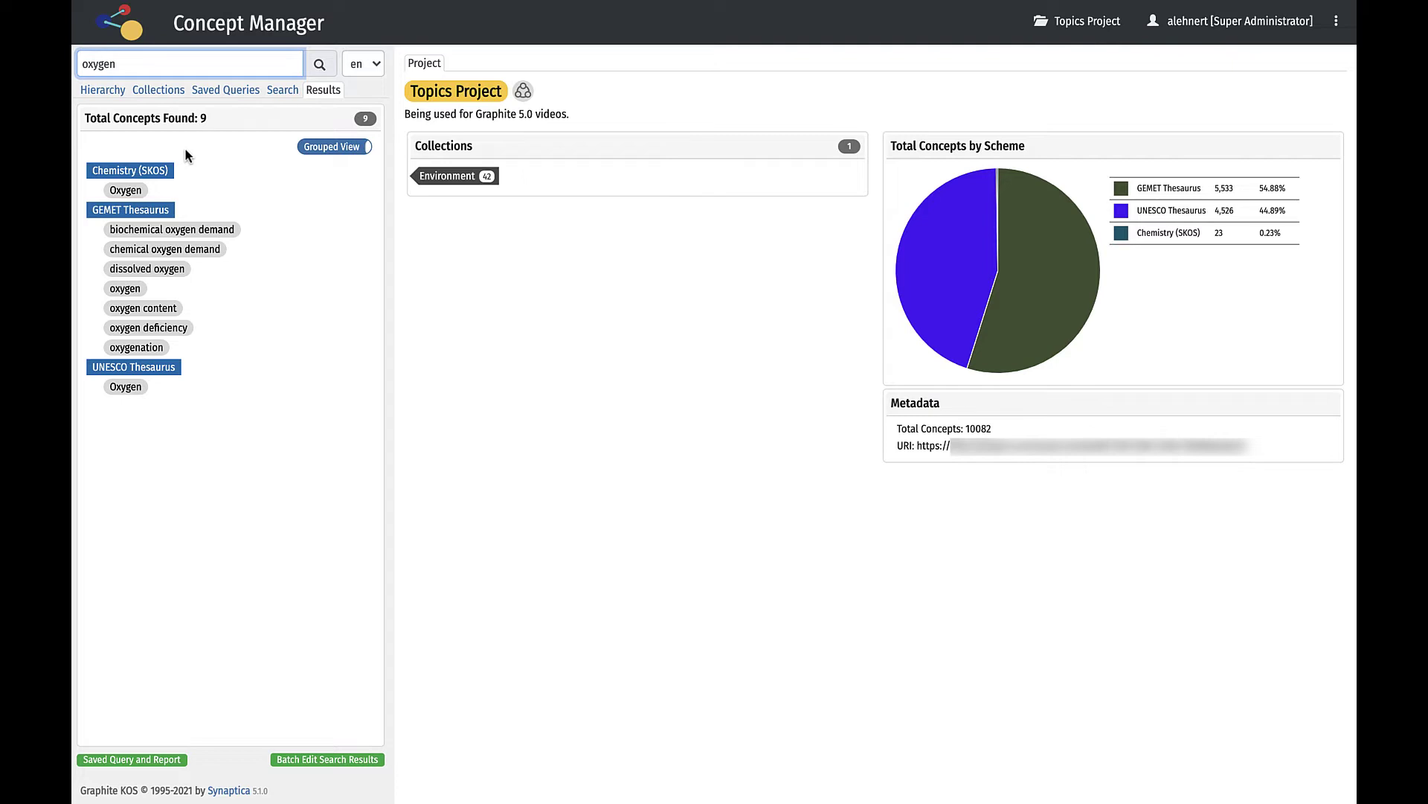
{"action": "left_click", "coordinate": [185, 154]}
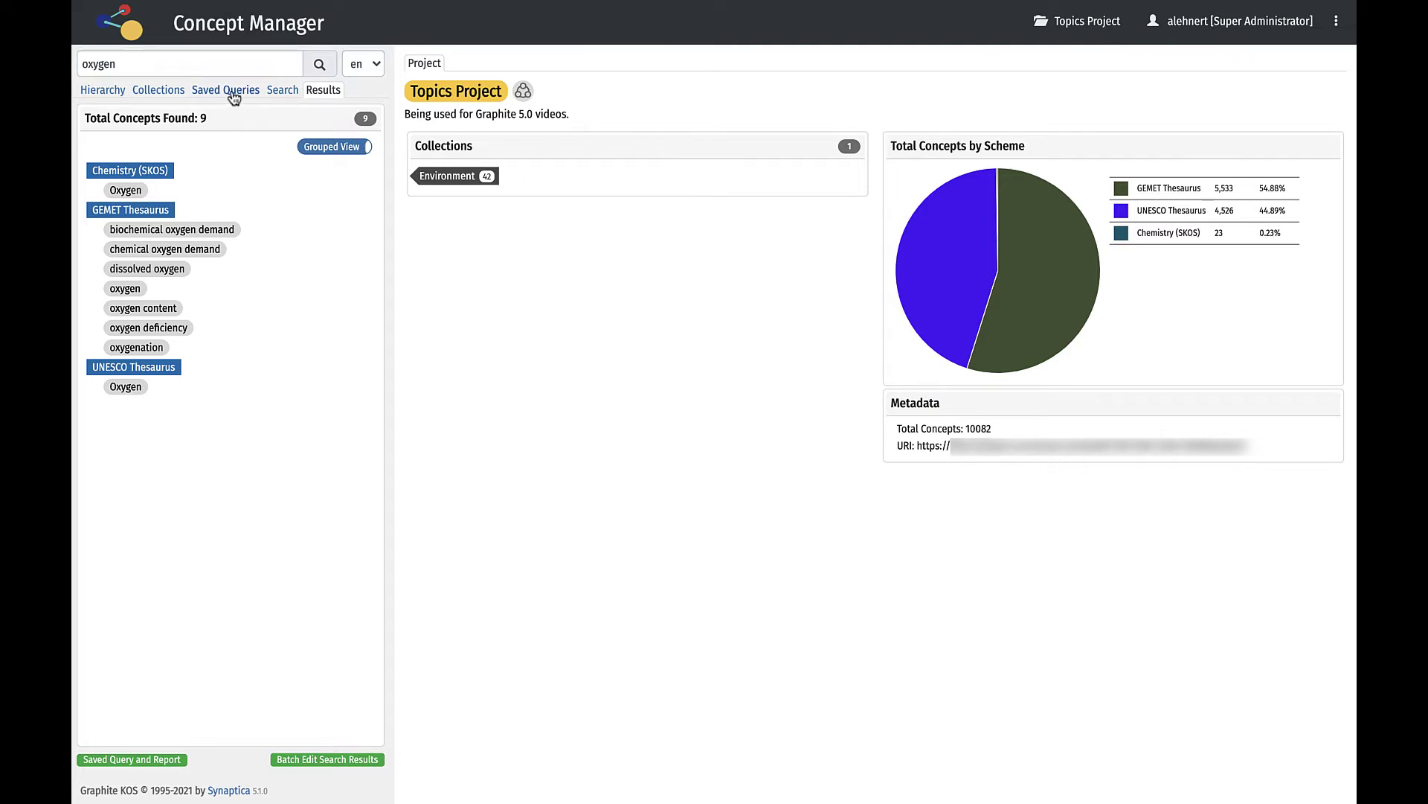
{"action": "left_click", "coordinate": [233, 91]}
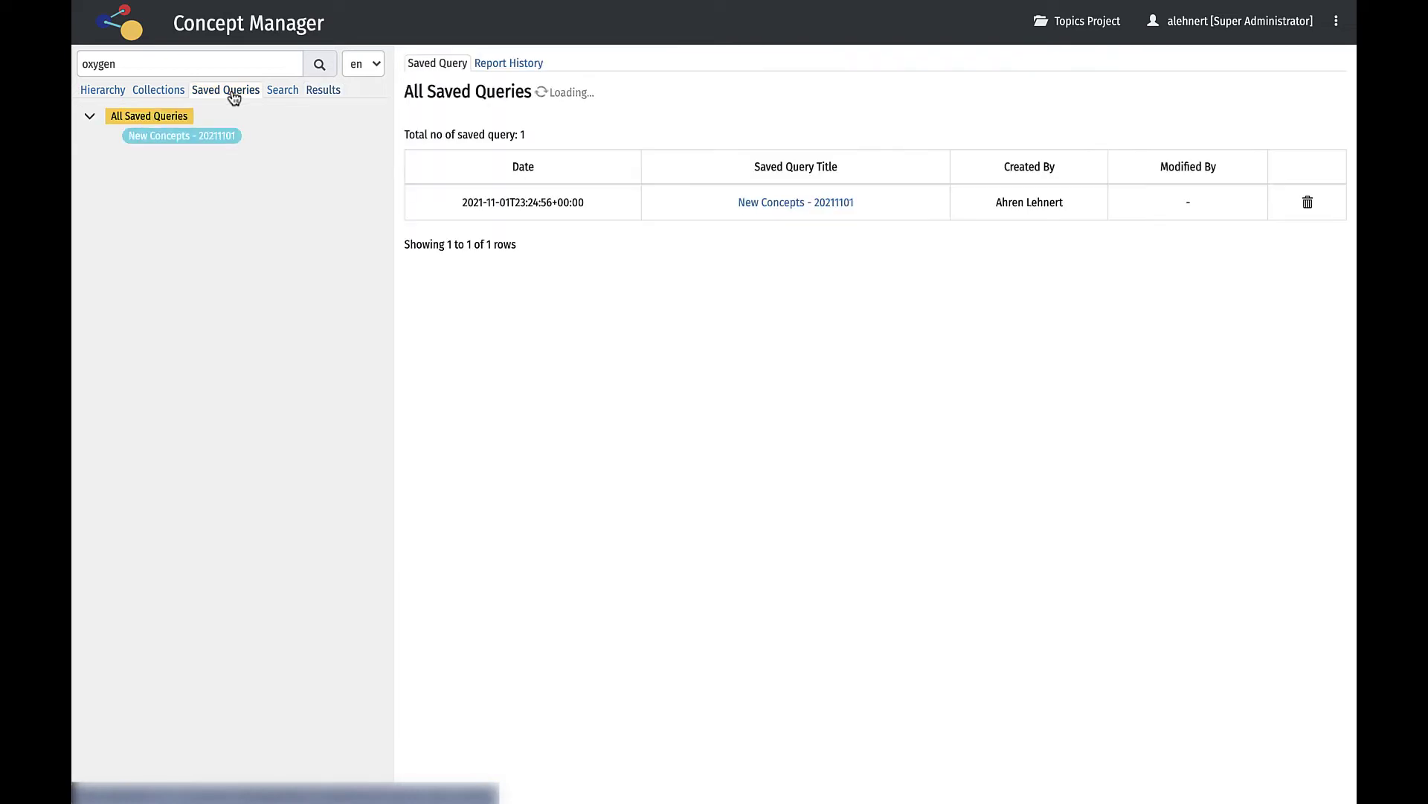
{"action": "left_click", "coordinate": [206, 139]}
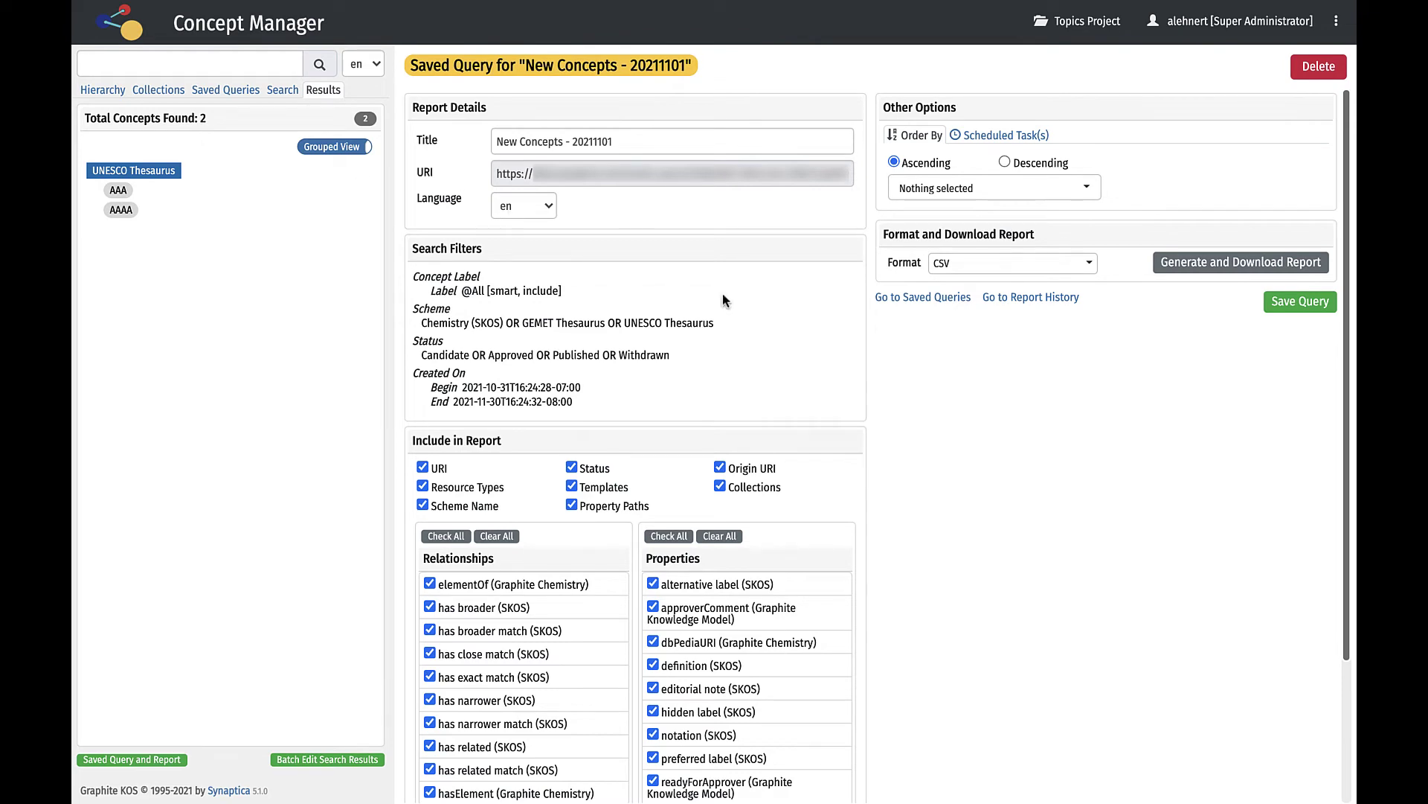
{"action": "scroll", "coordinate": [721, 293], "scroll_direction": "down", "scroll_amount": 3}
{"action": "scroll", "coordinate": [721, 294], "scroll_direction": "up", "scroll_amount": 3}
{"action": "left_click", "coordinate": [1091, 266]}
{"action": "left_click", "coordinate": [1091, 266]}
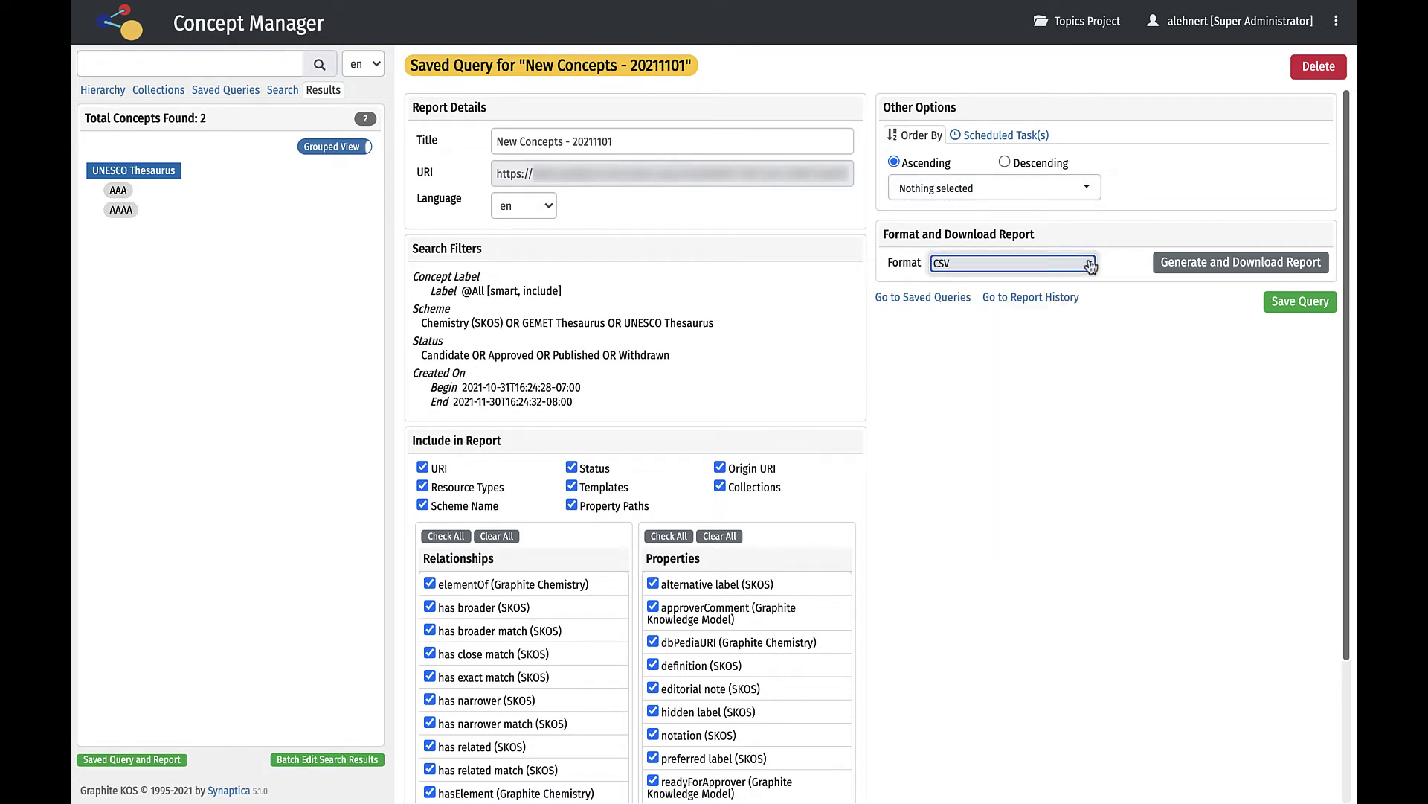
{"action": "left_click", "coordinate": [335, 148]}
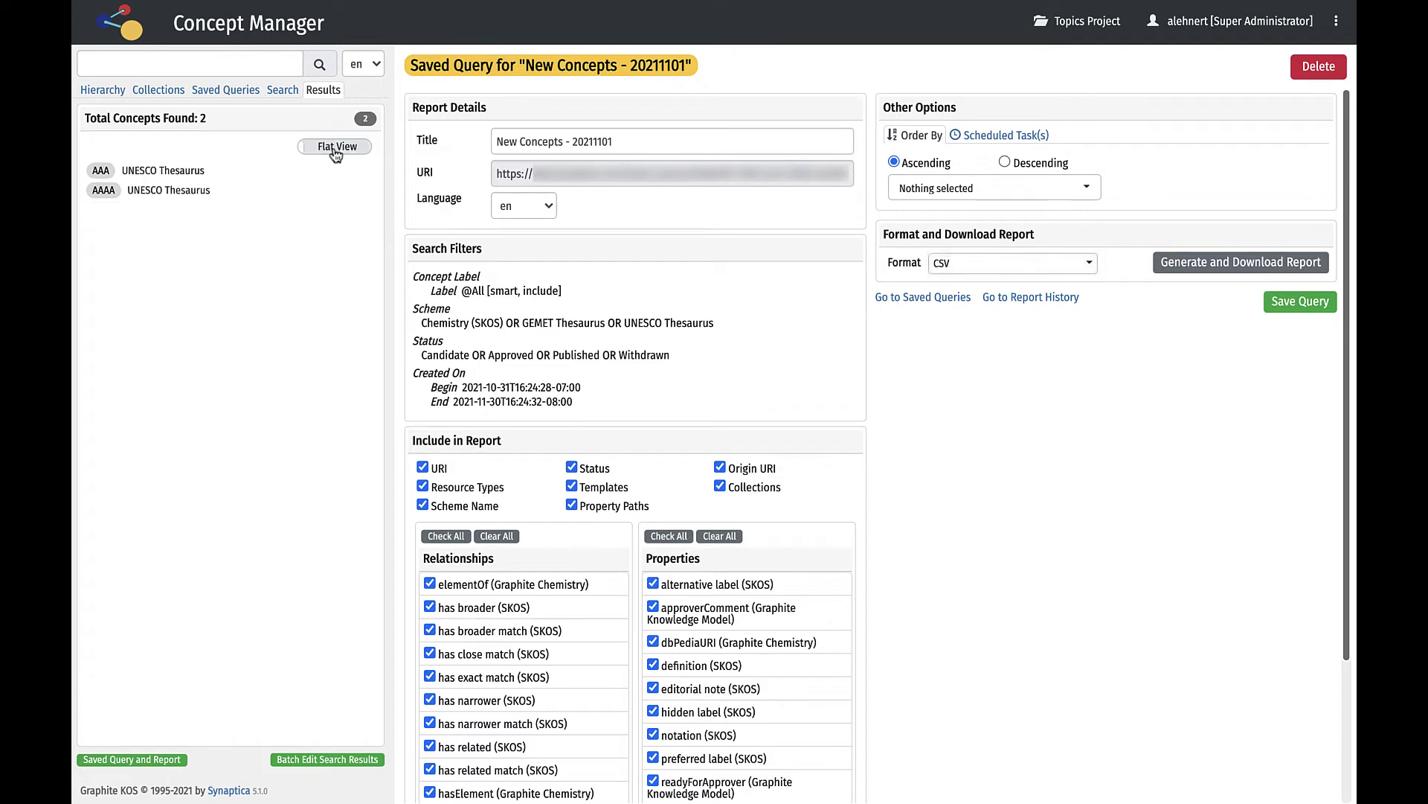
{"action": "left_click", "coordinate": [335, 148]}
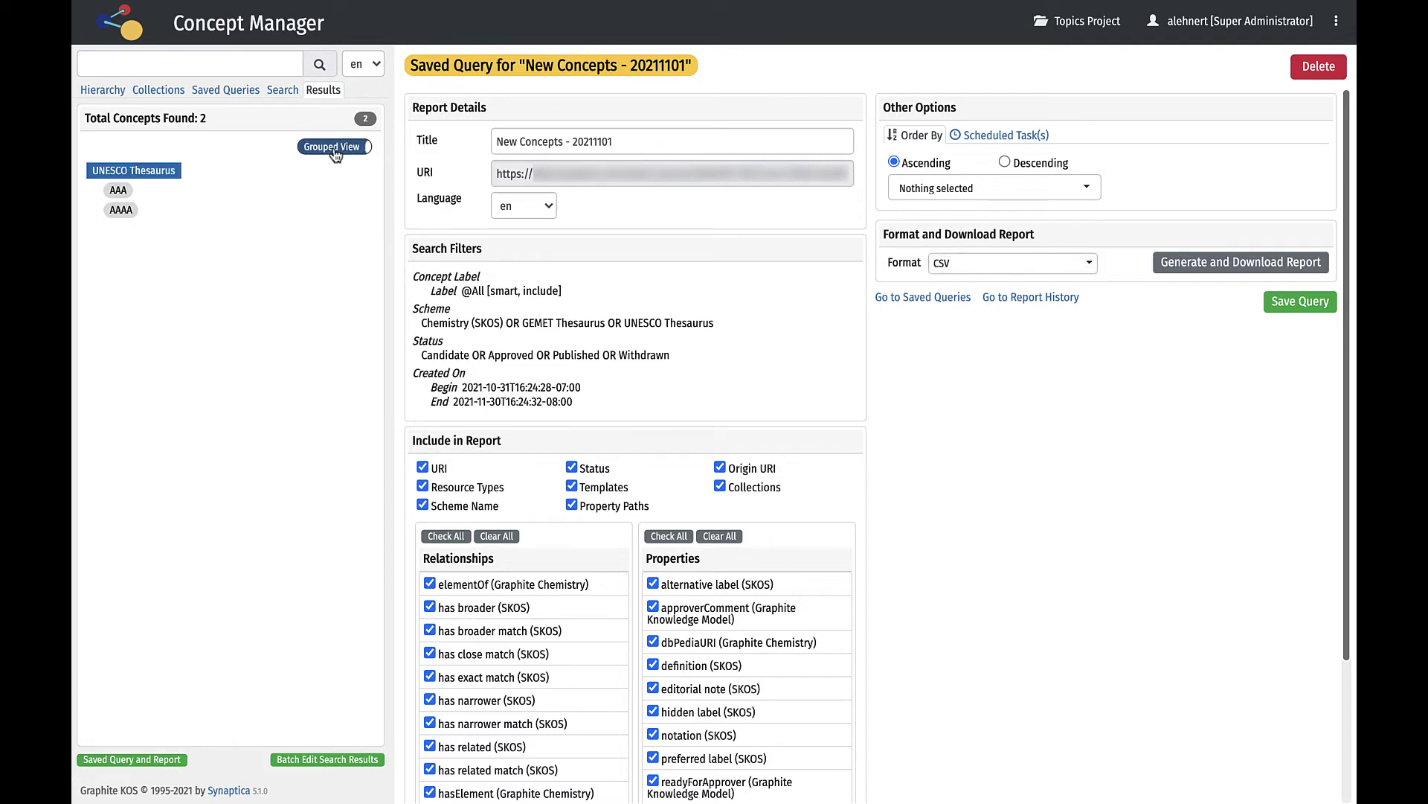
Check the advanced search's Statuses and Schemes filters, then list all saved queries.
{"action": "left_click", "coordinate": [272, 98]}
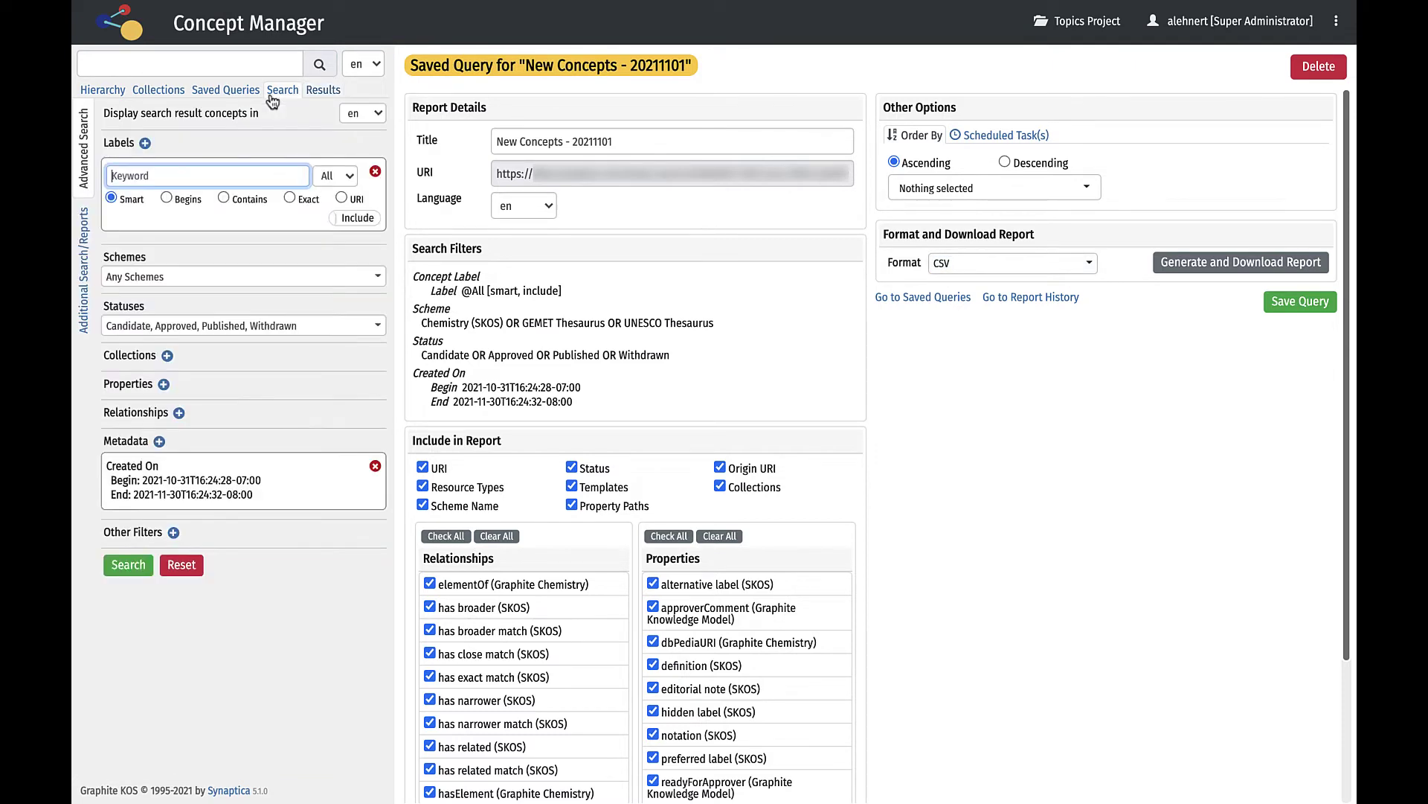
{"action": "left_click", "coordinate": [332, 335]}
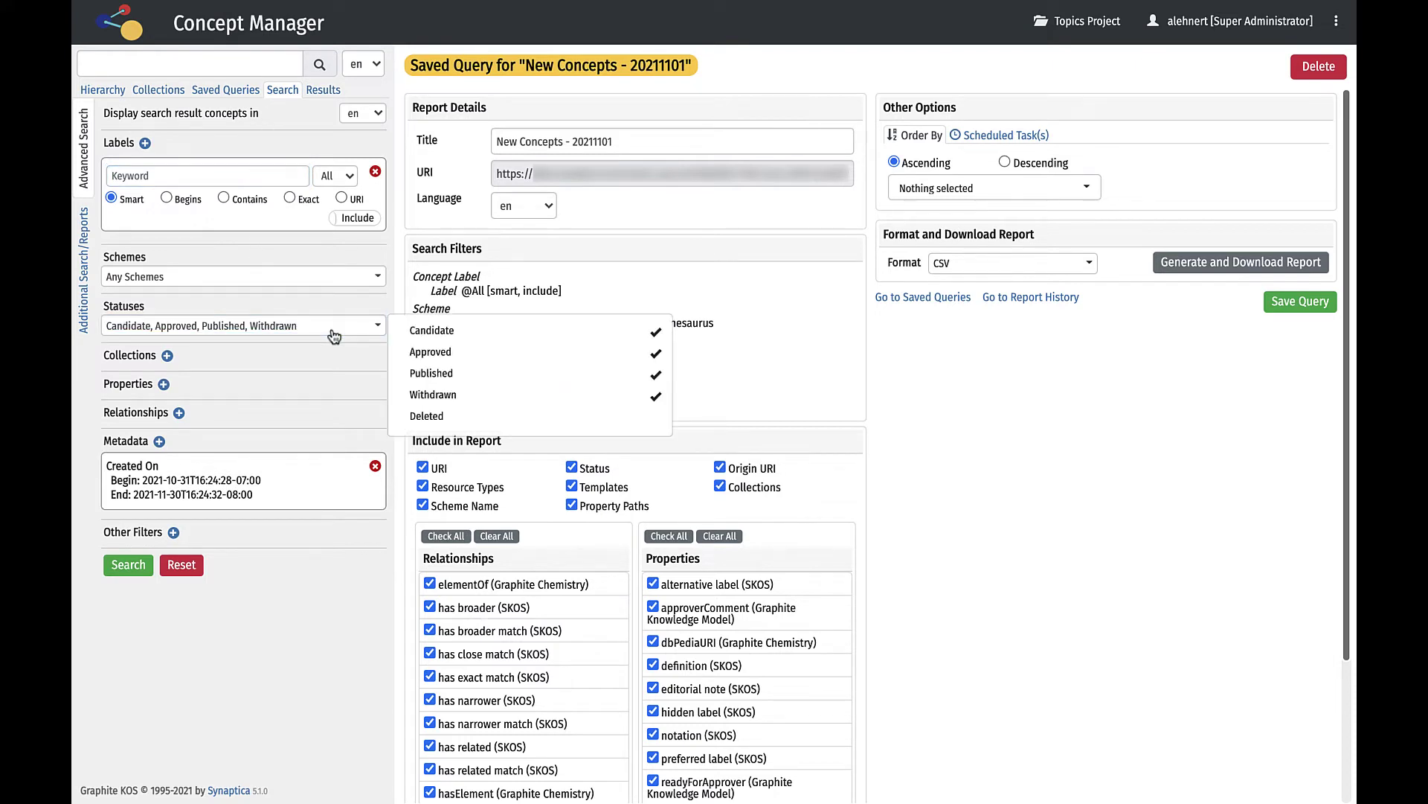
{"action": "left_click", "coordinate": [334, 337]}
{"action": "left_click", "coordinate": [343, 286]}
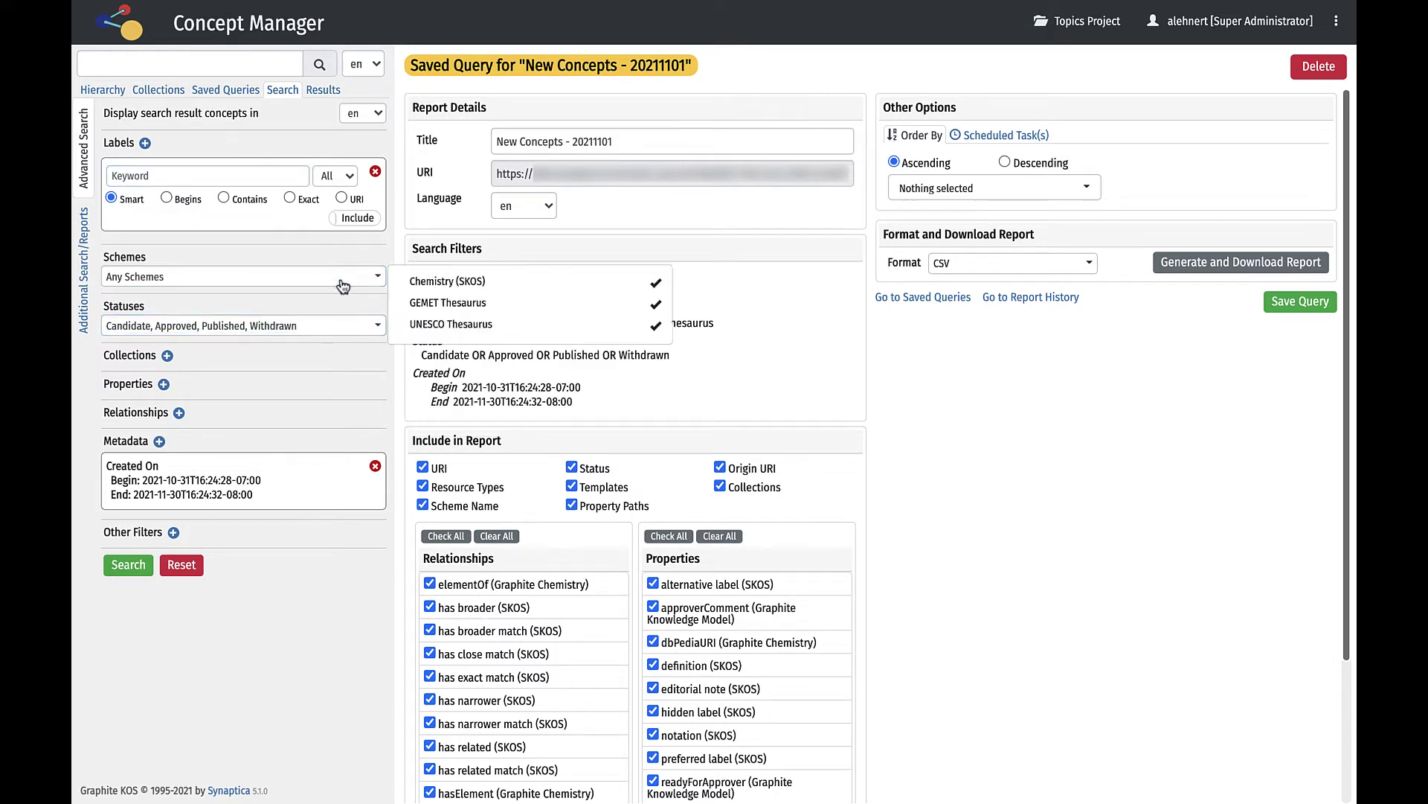
{"action": "left_click", "coordinate": [343, 287]}
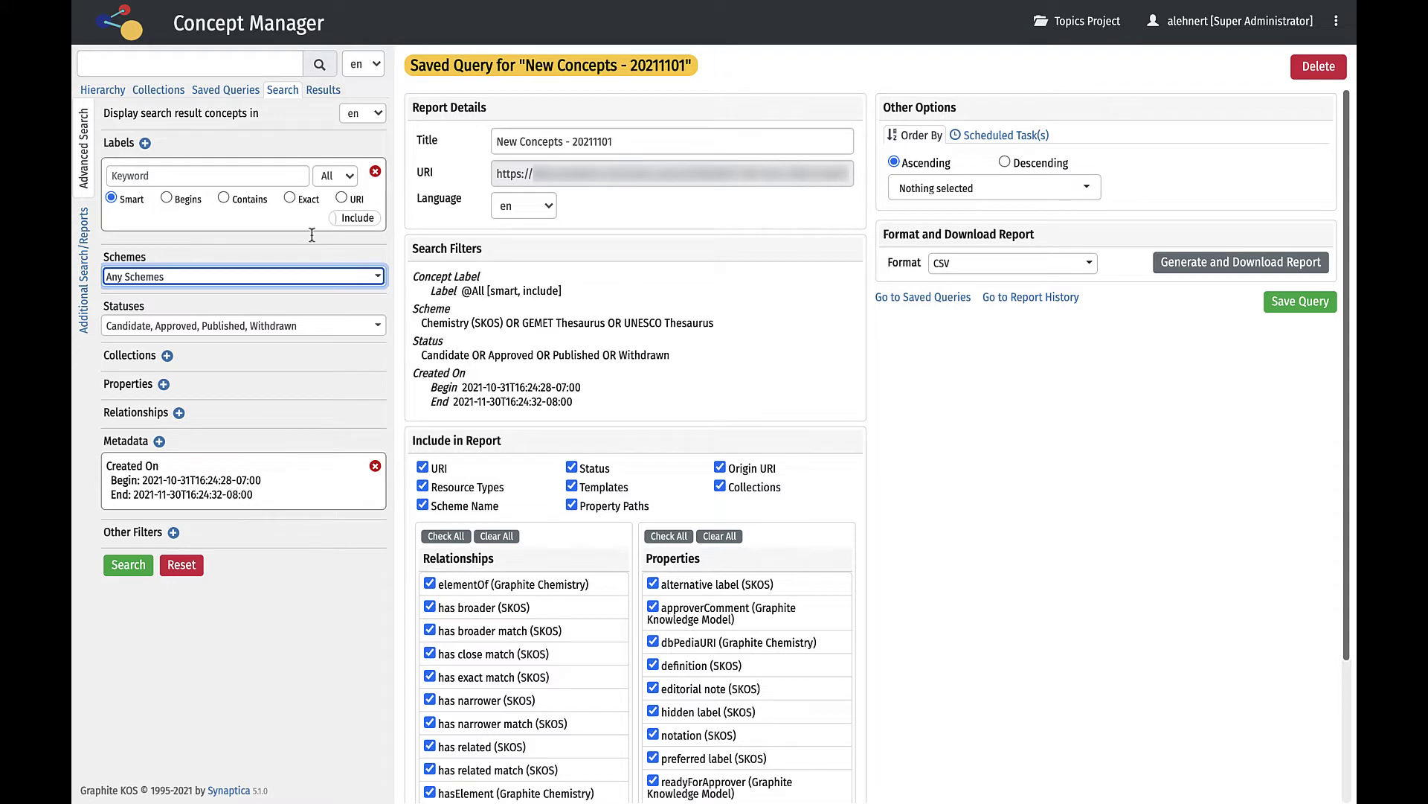
{"action": "left_click", "coordinate": [225, 90]}
{"action": "left_click", "coordinate": [170, 121]}
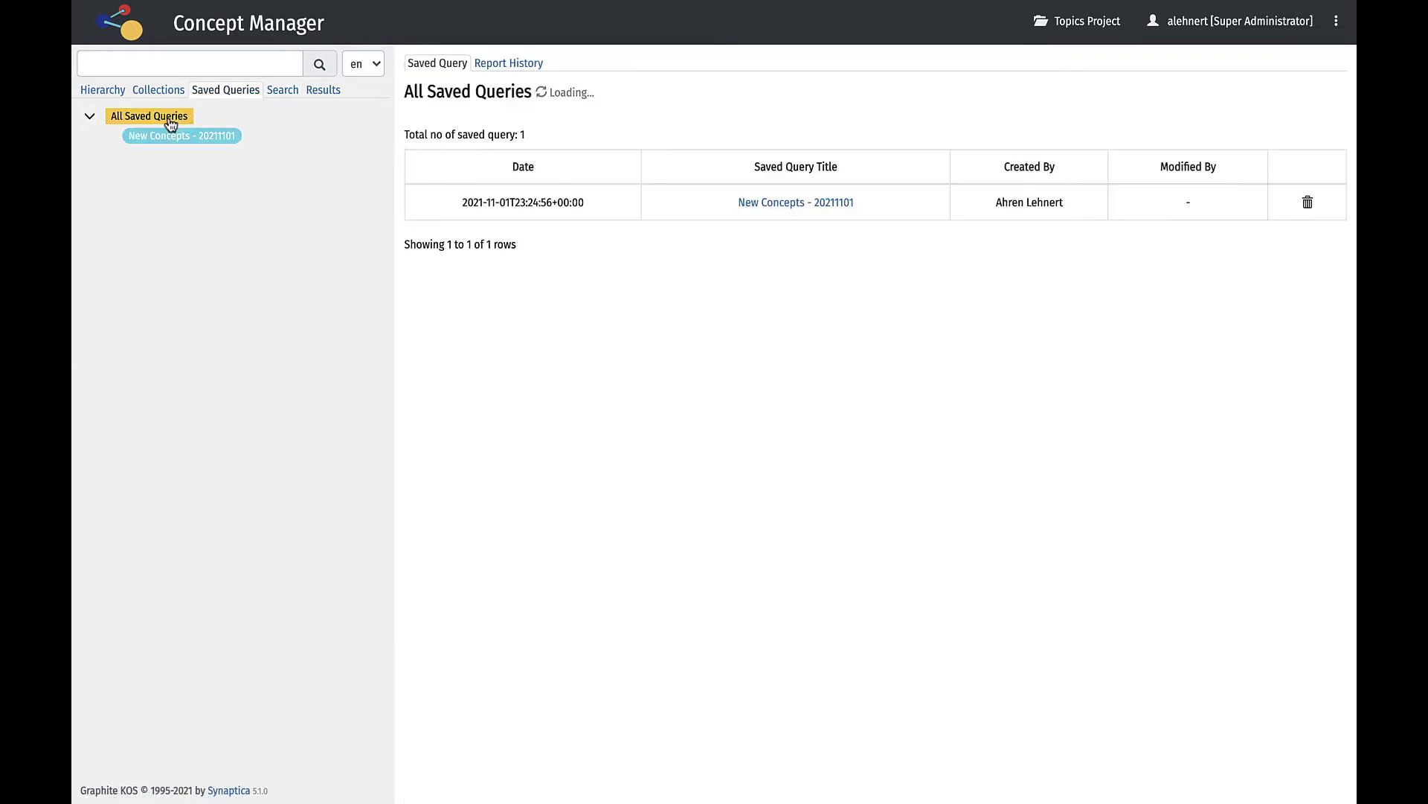
Review report history, then open the New Concepts - 20211101 query's New Concepts Report scheduled task.
{"action": "left_click", "coordinate": [494, 71]}
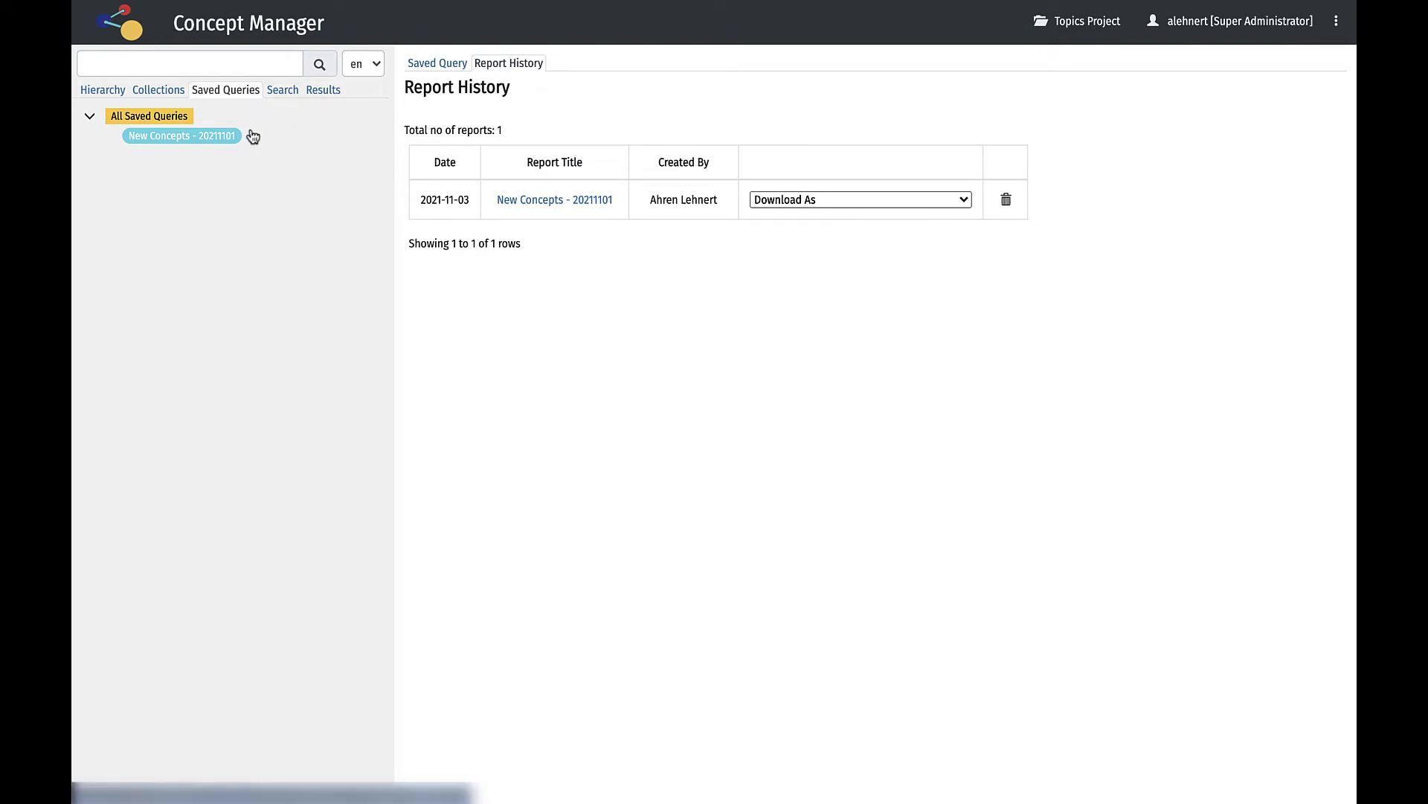
{"action": "left_click", "coordinate": [227, 135]}
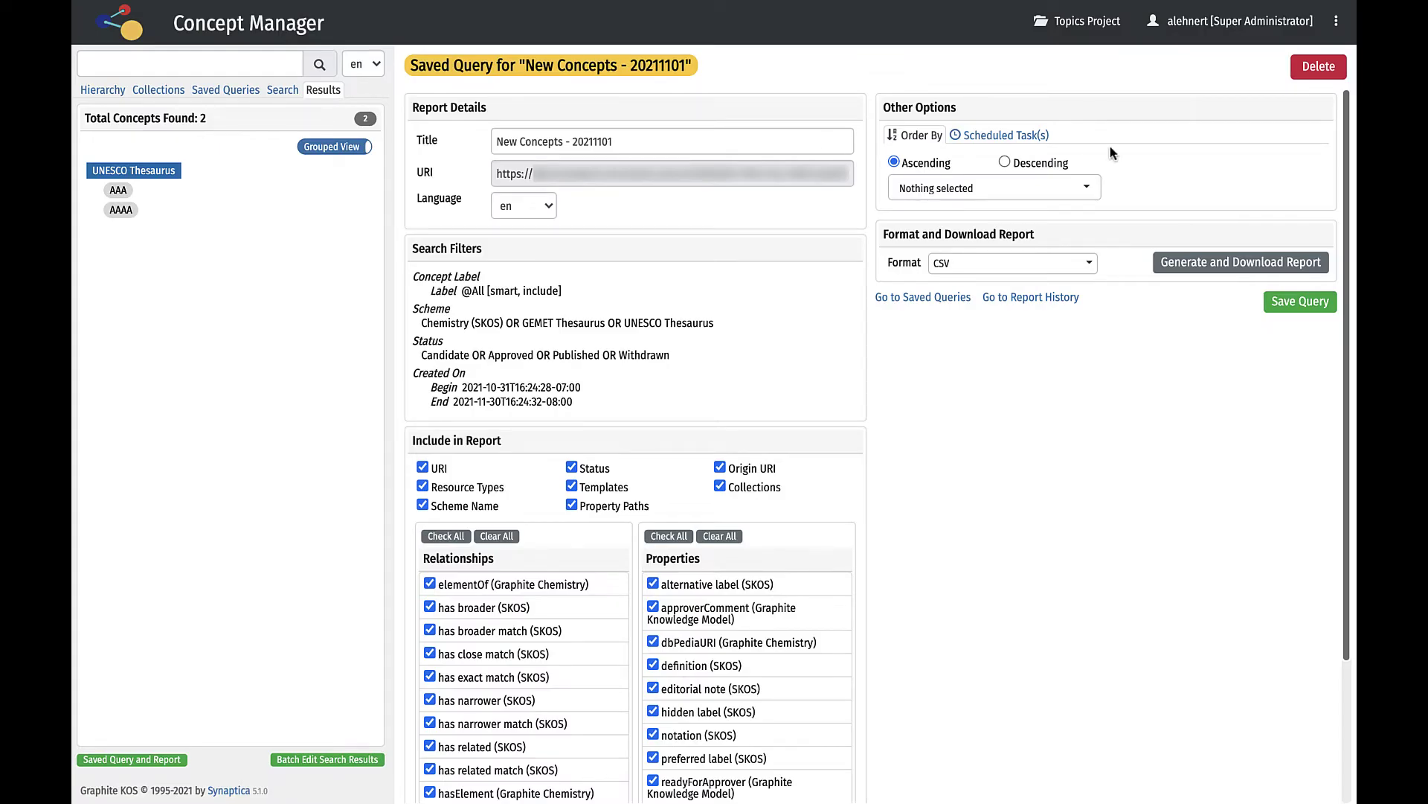
{"action": "left_click", "coordinate": [1025, 138]}
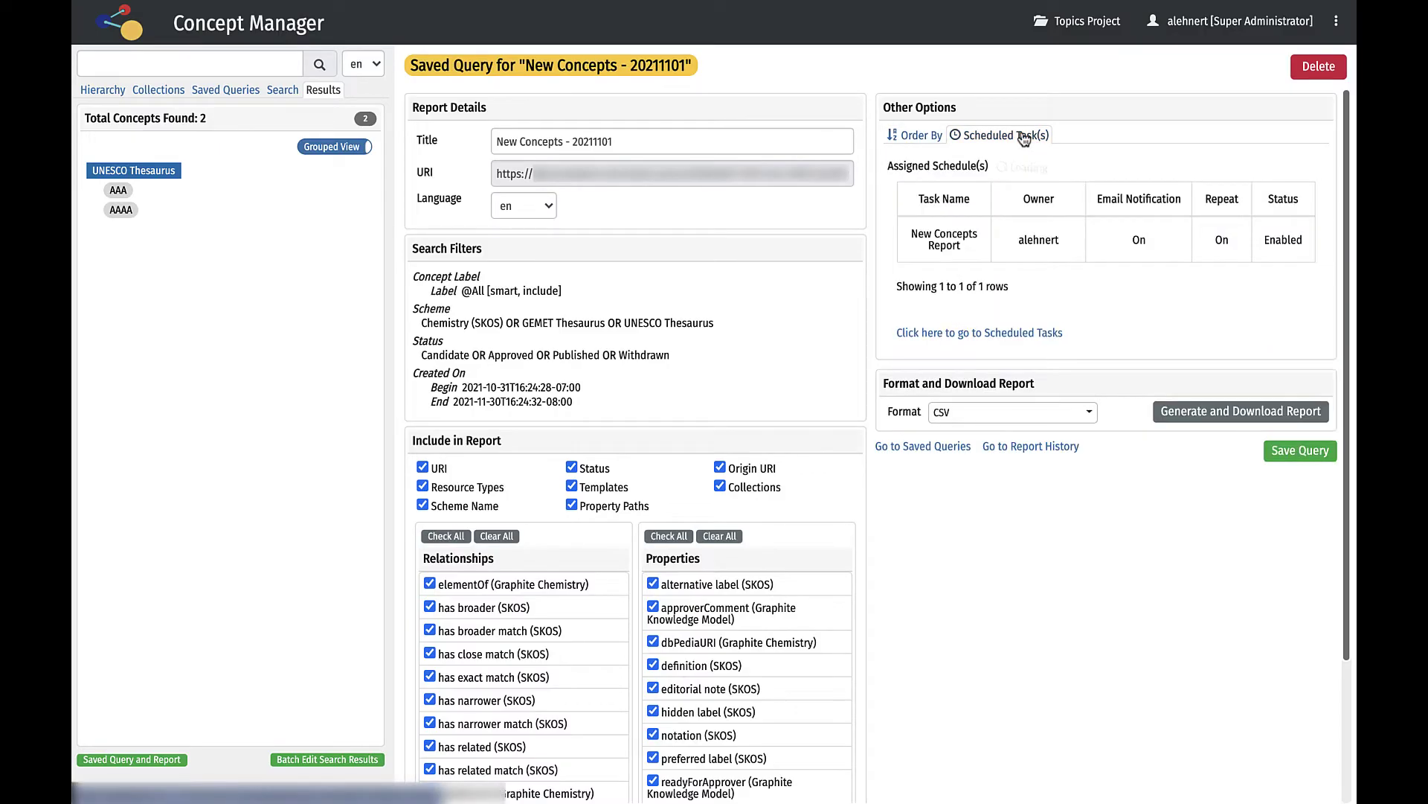
{"action": "left_click", "coordinate": [962, 336]}
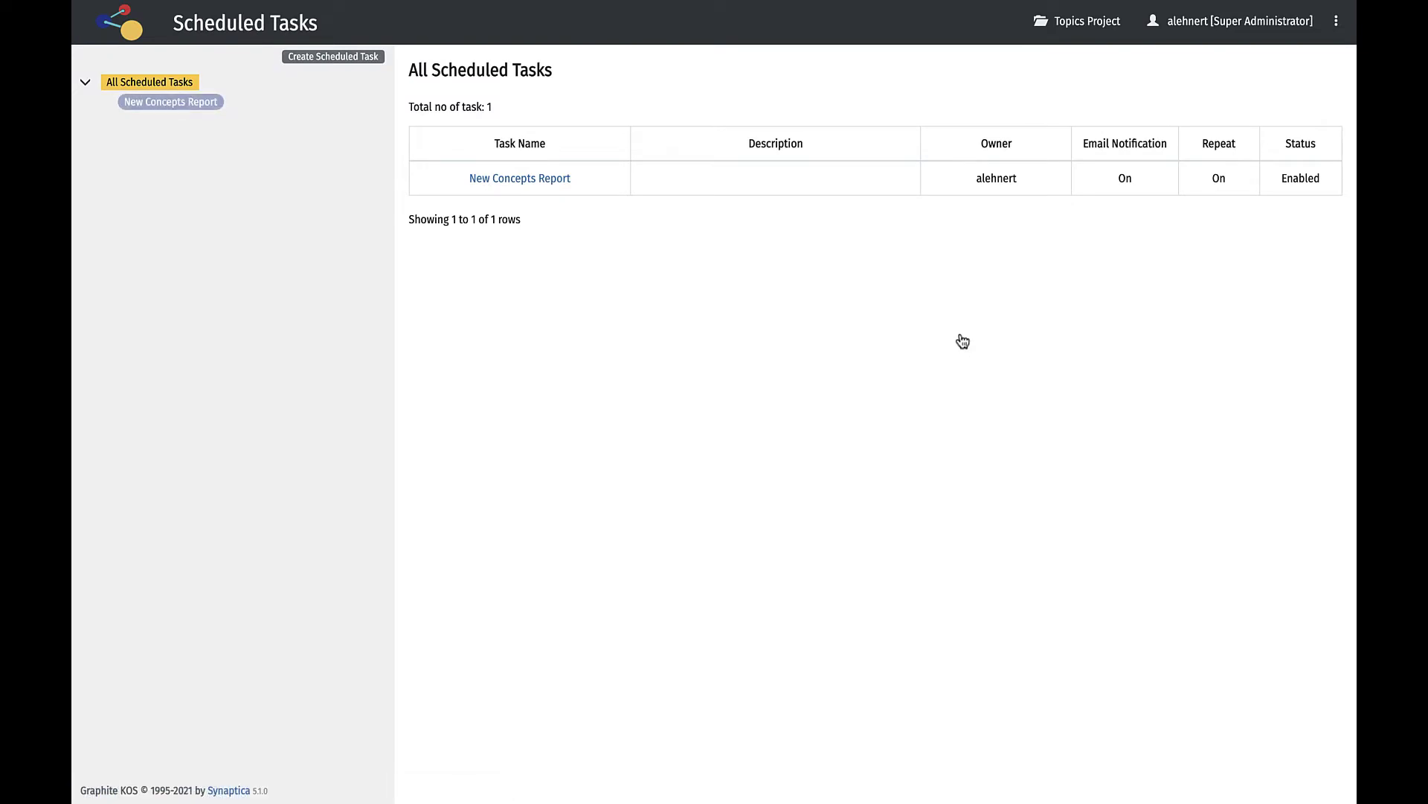
{"action": "left_click", "coordinate": [170, 103]}
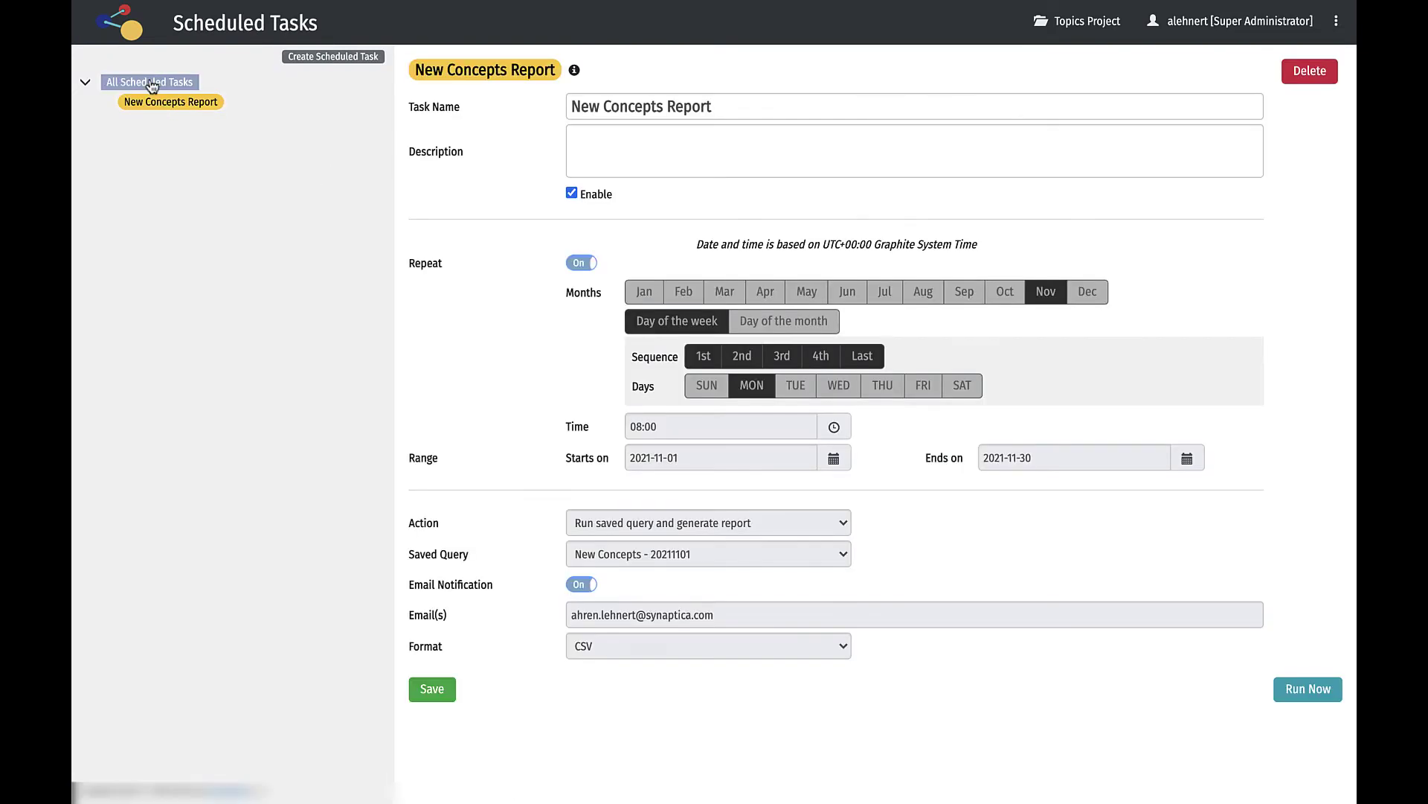
Return to Concept Manager and batch-edit the New Concepts - 20211101 saved query's search results.
{"action": "left_click", "coordinate": [132, 32]}
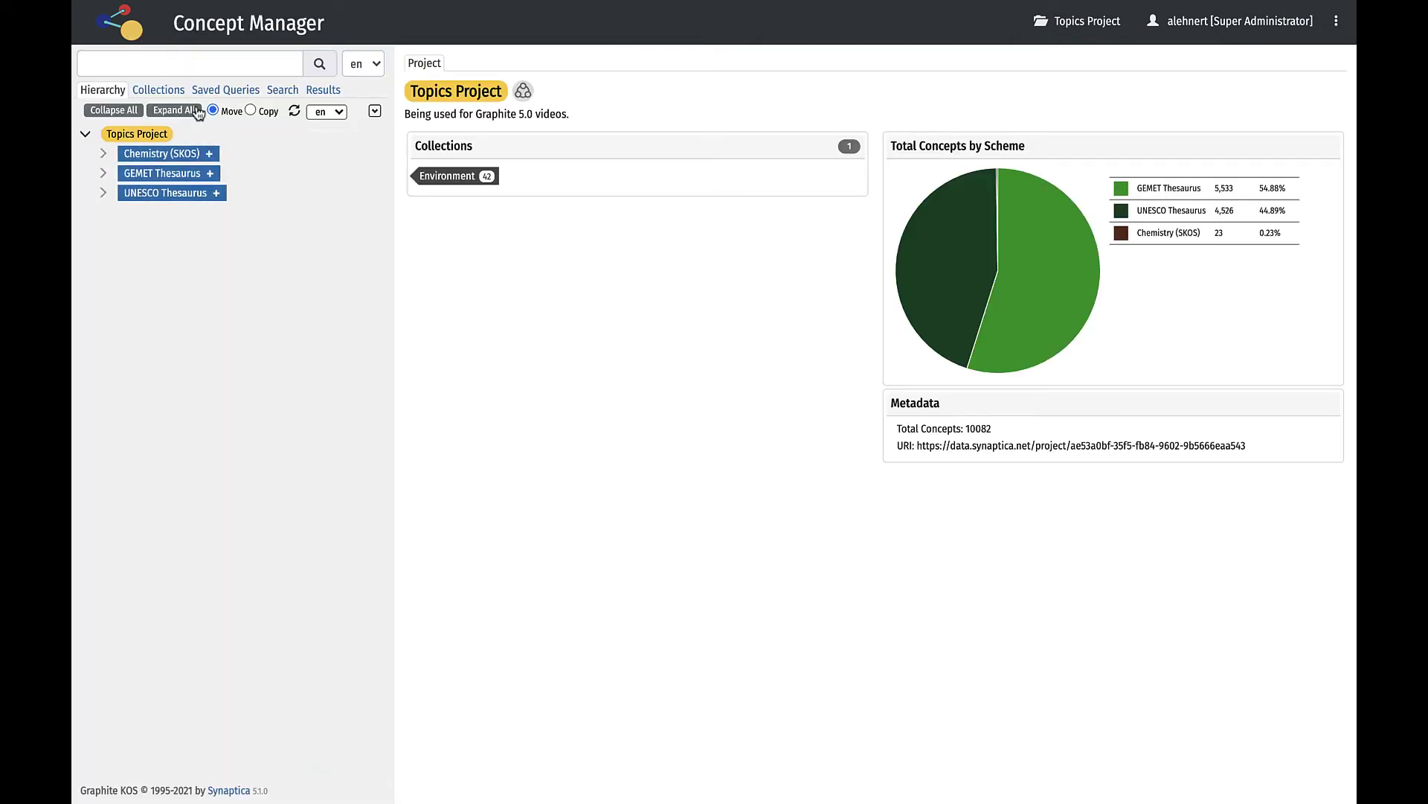
{"action": "left_click", "coordinate": [224, 91]}
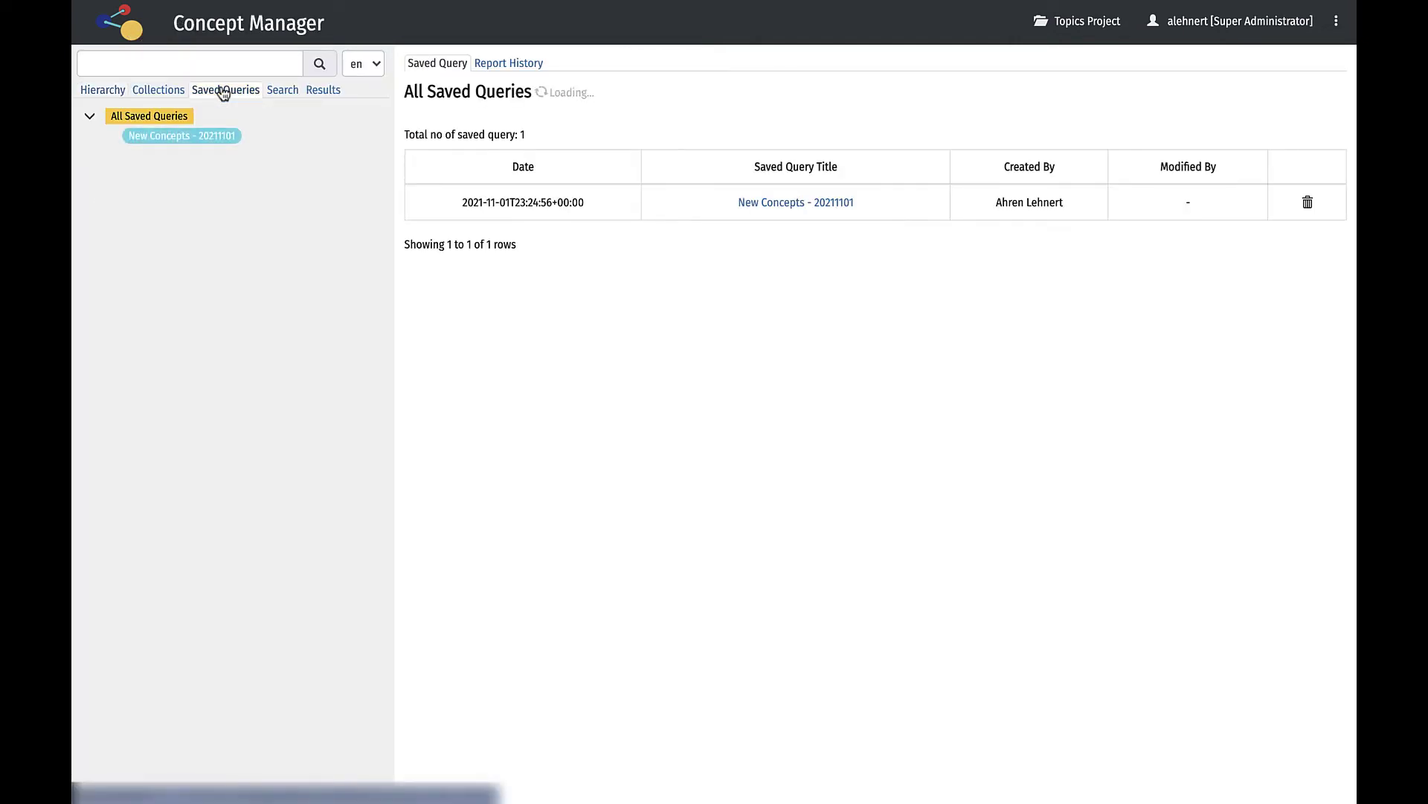
{"action": "left_click", "coordinate": [206, 131]}
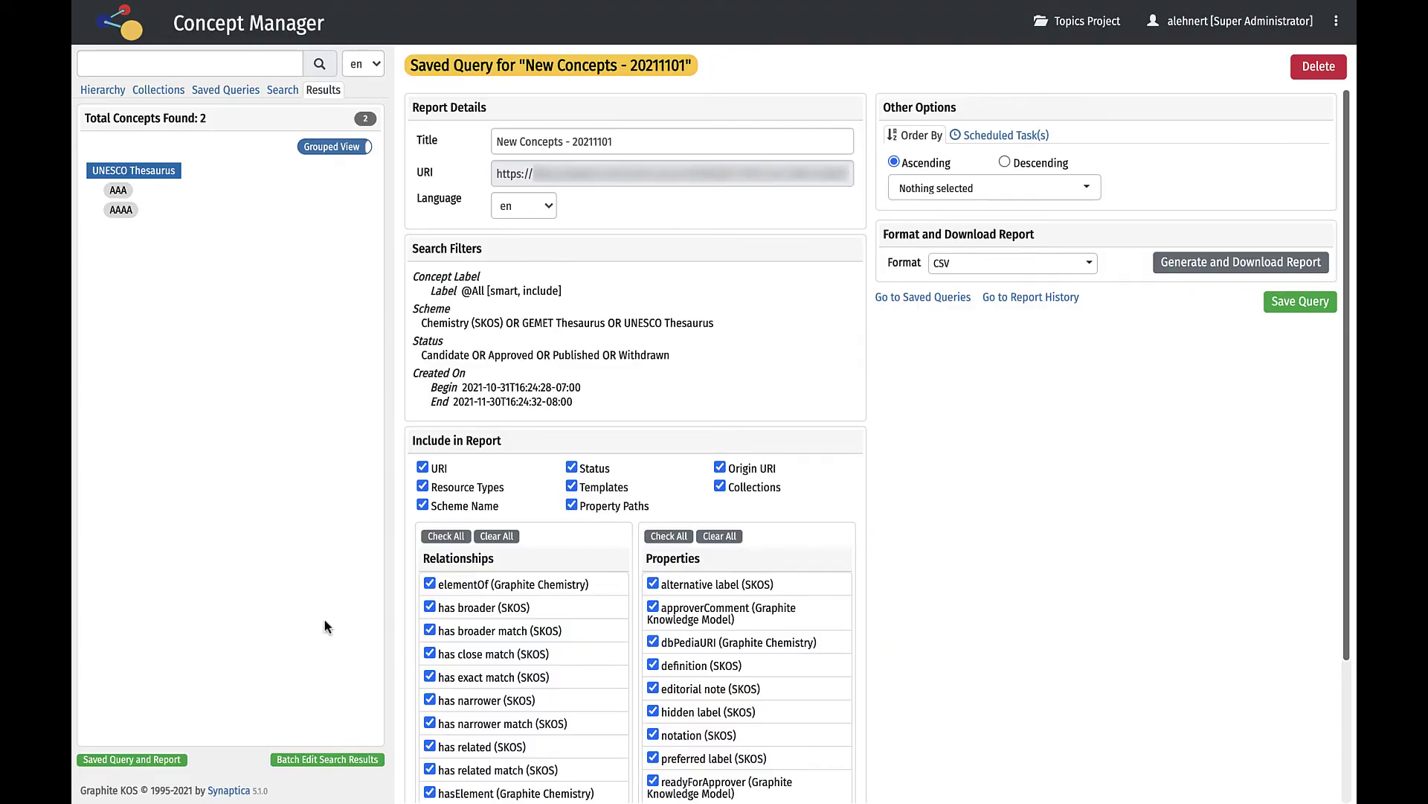
{"action": "left_click", "coordinate": [301, 763]}
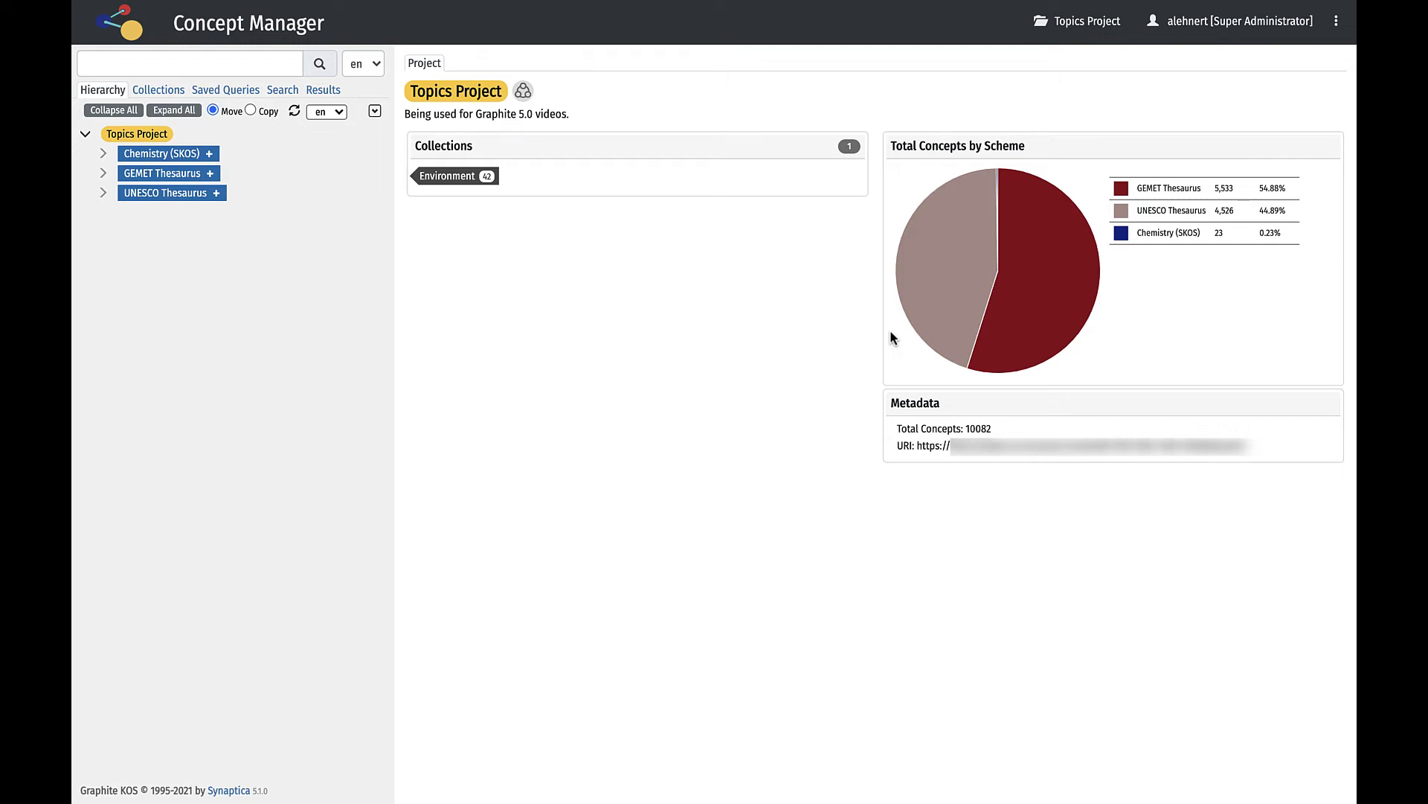
Open User and Group Admin and view the System Administrator group's member users.
{"action": "left_click", "coordinate": [1337, 26]}
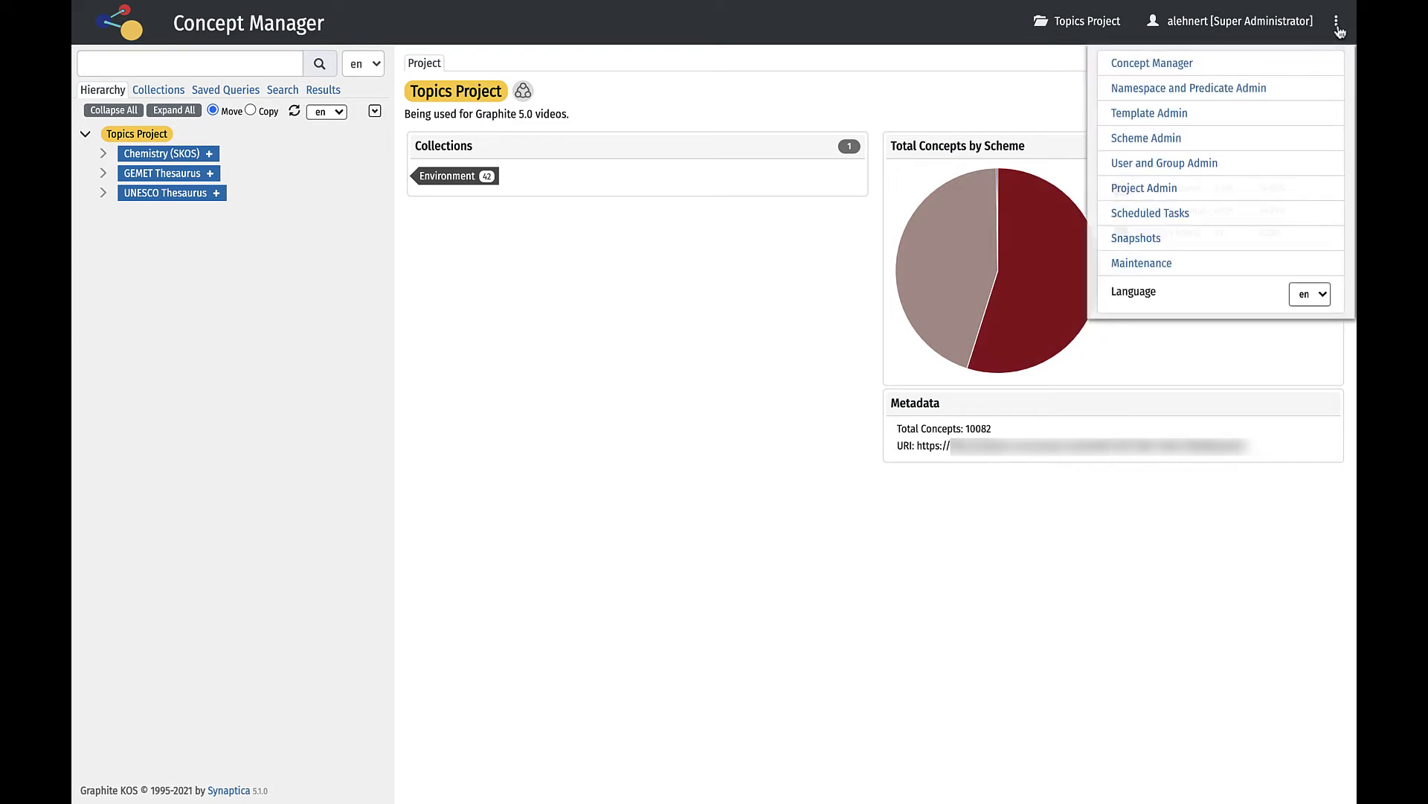
{"action": "left_click", "coordinate": [1199, 165]}
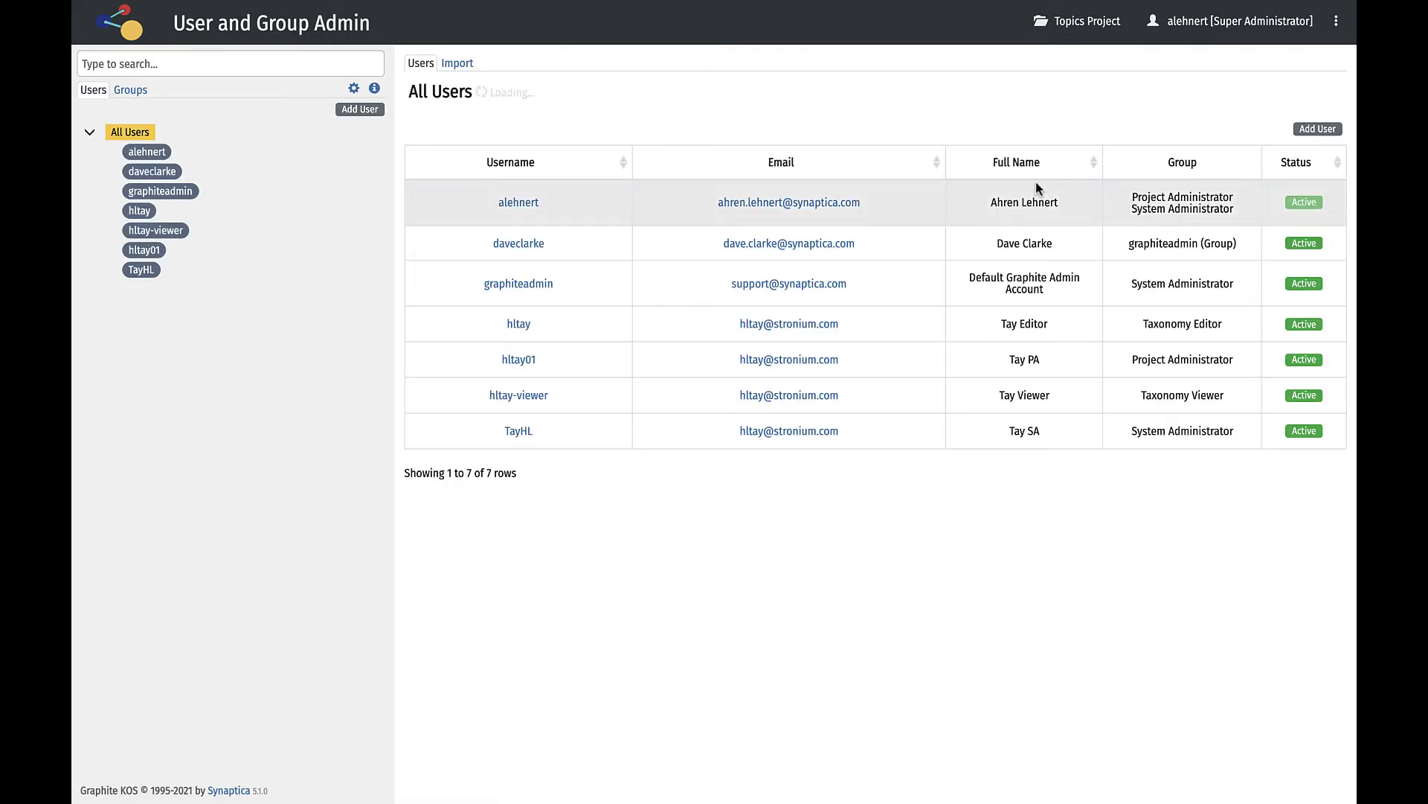
{"action": "left_click", "coordinate": [131, 90]}
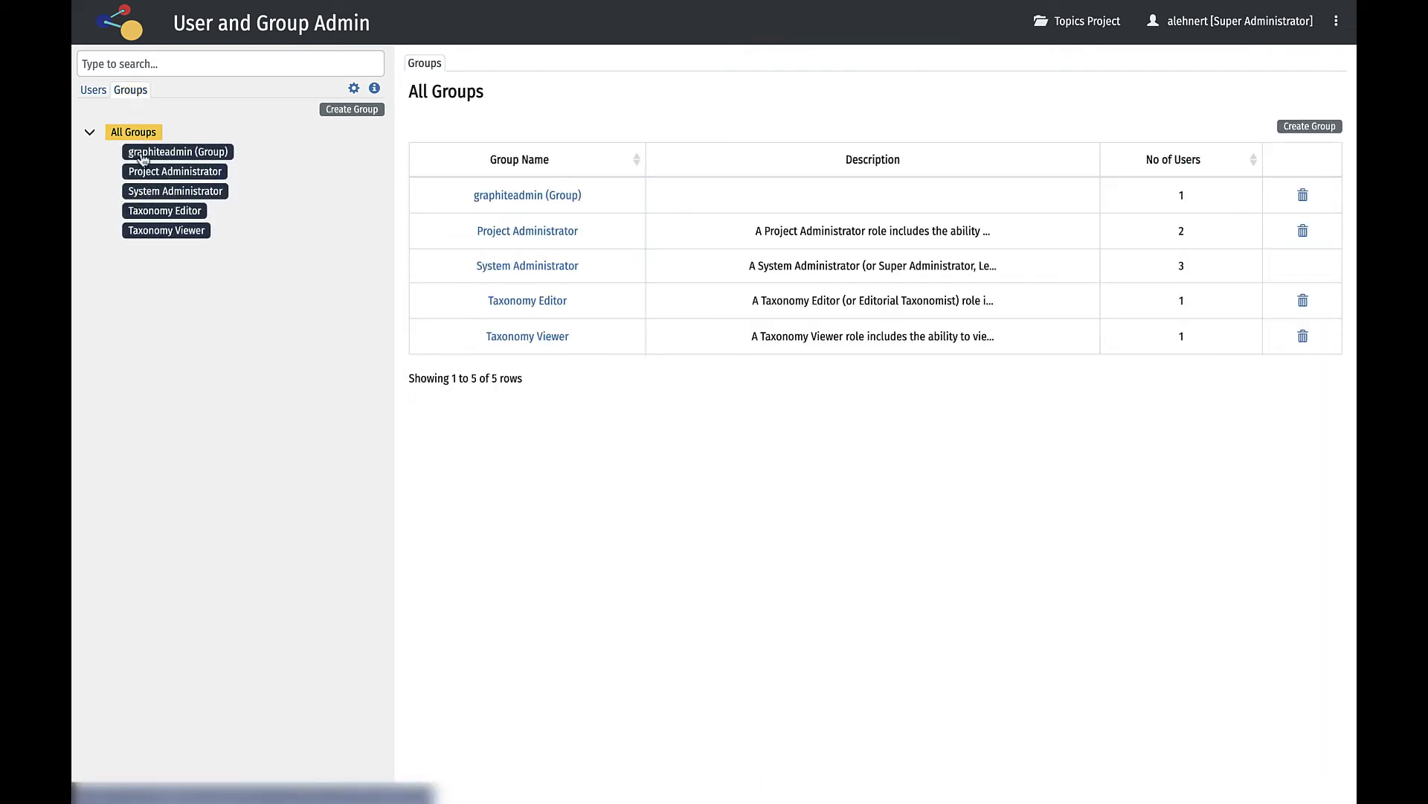
{"action": "left_click", "coordinate": [147, 193]}
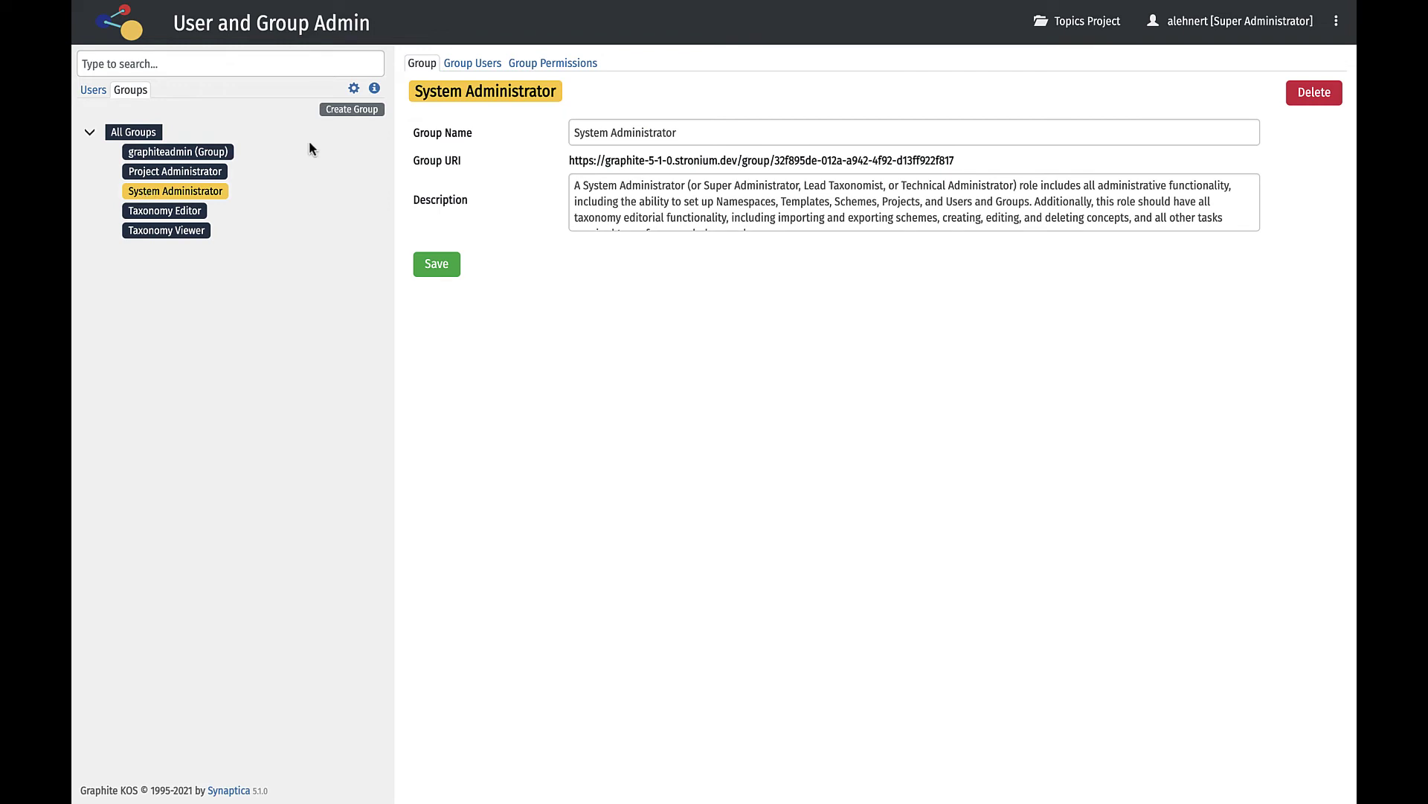
{"action": "left_click", "coordinate": [461, 66]}
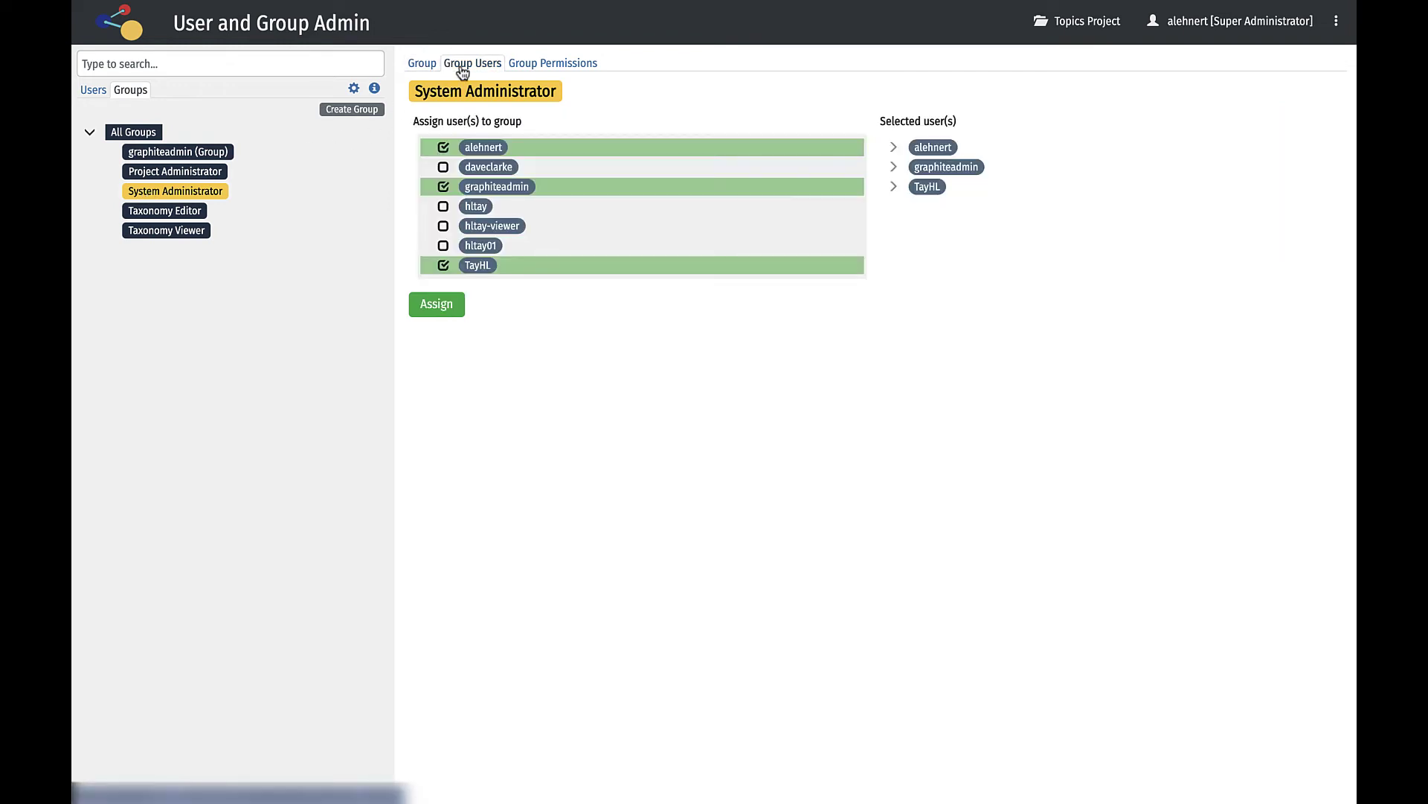
Show the group's Topics Project permissions, with Editor II and Project Admin enabled.
{"action": "left_click", "coordinate": [529, 62]}
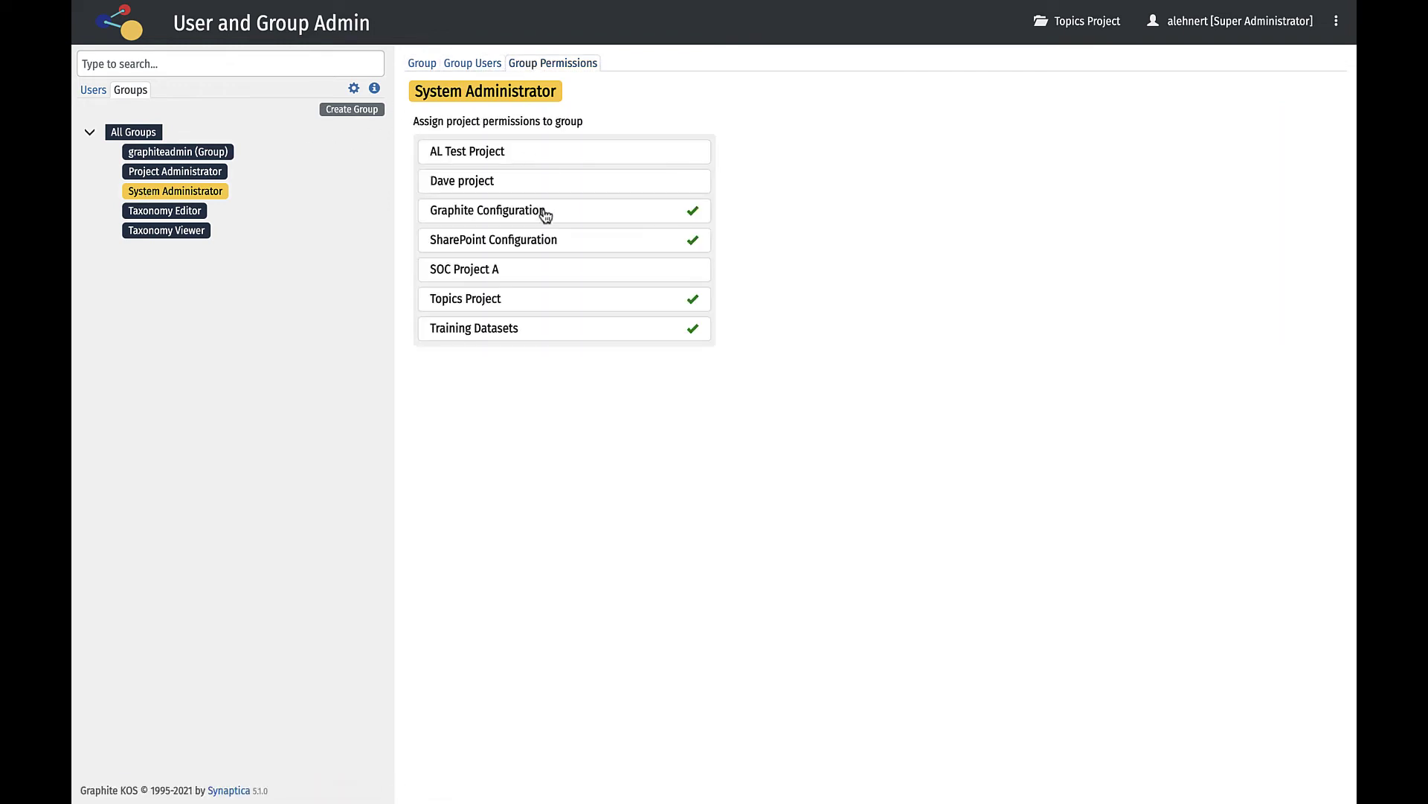
{"action": "left_click", "coordinate": [594, 301]}
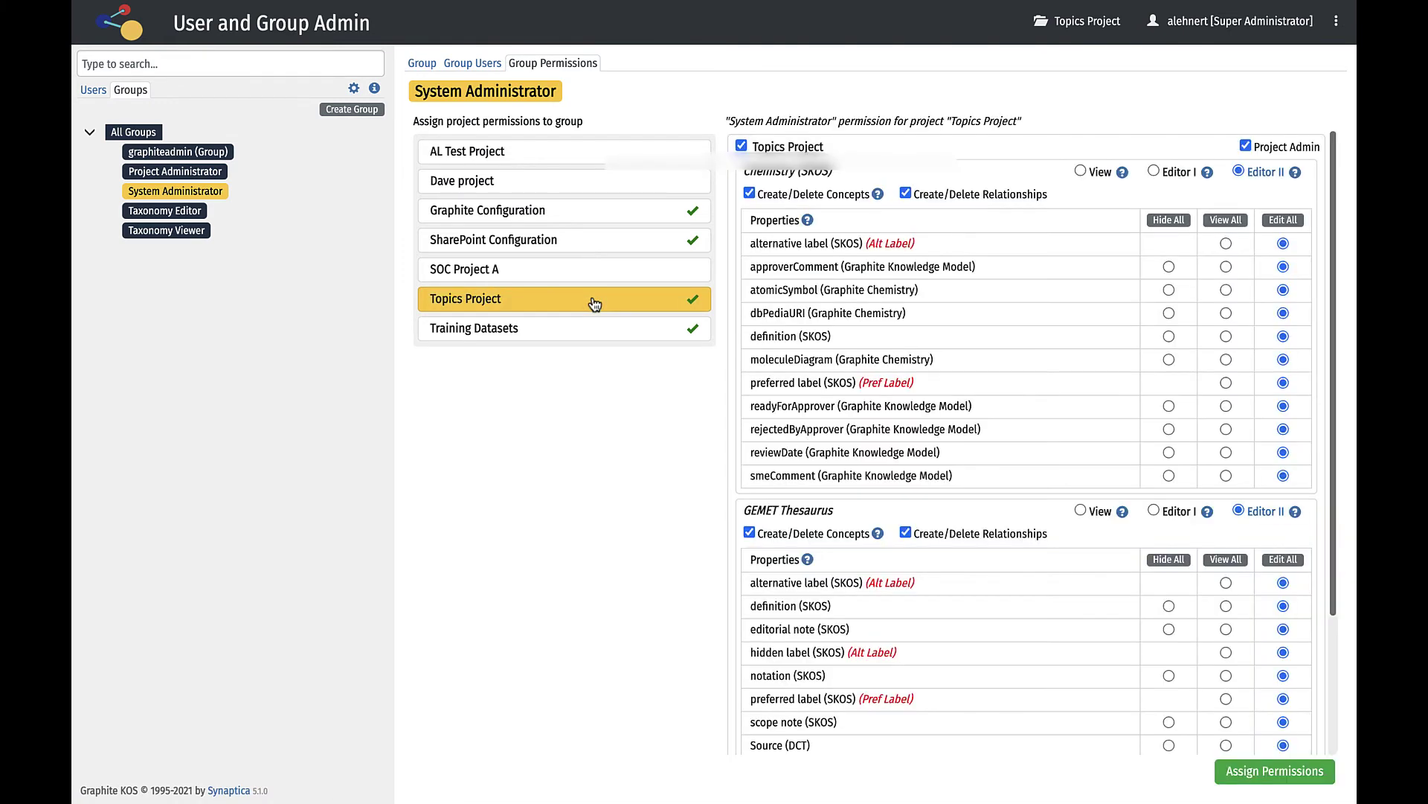
{"action": "scroll", "coordinate": [1024, 360], "scroll_direction": "down", "scroll_amount": 3}
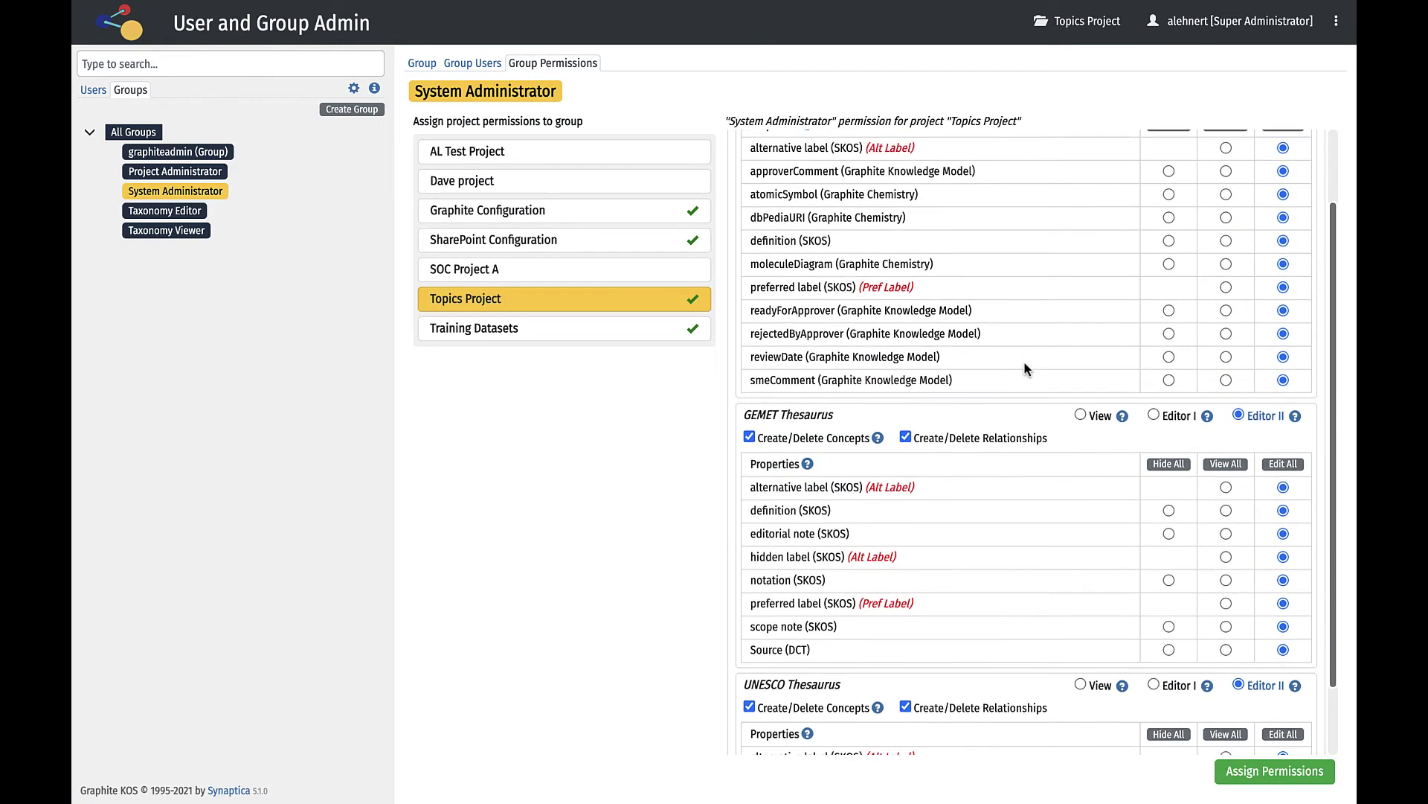
{"action": "scroll", "coordinate": [1025, 365], "scroll_direction": "up", "scroll_amount": 3}
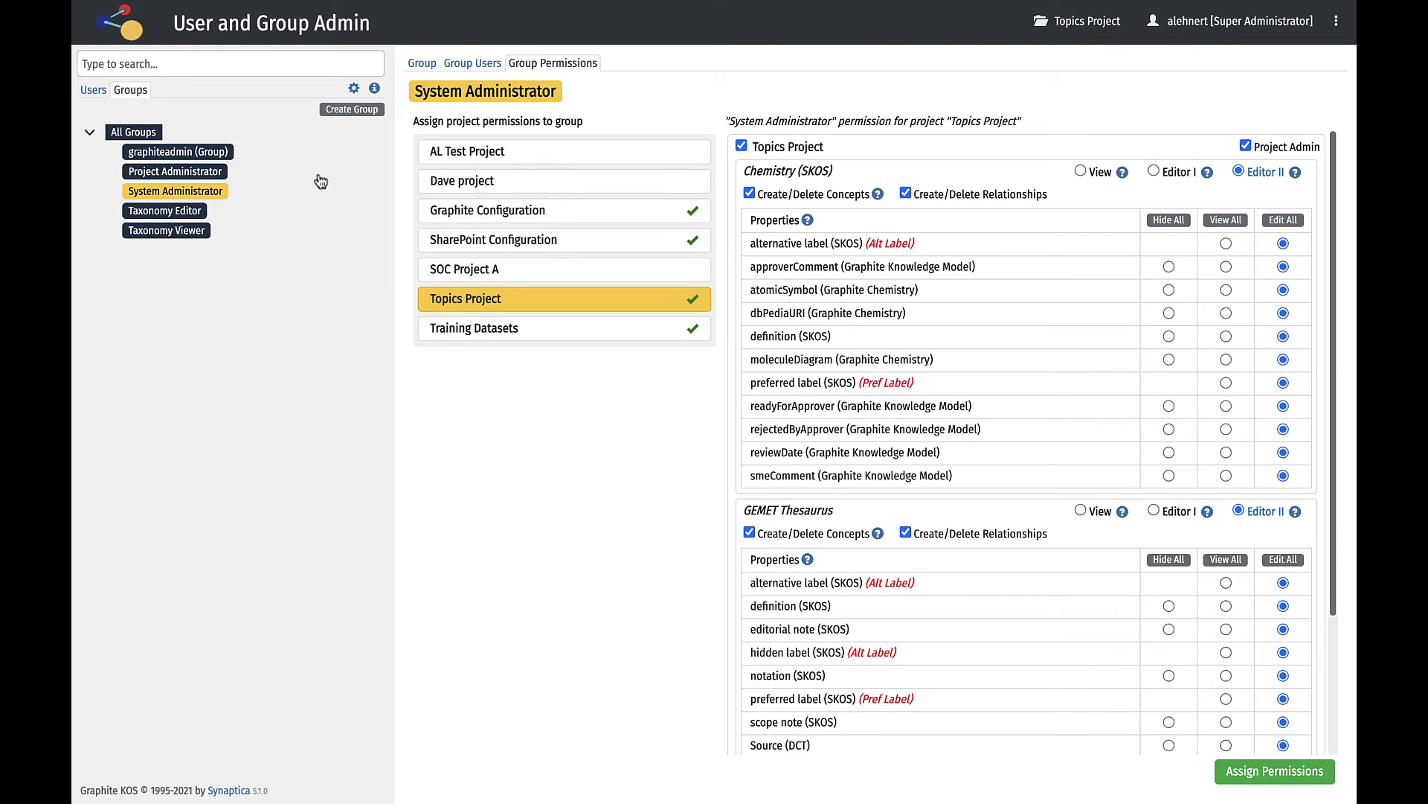
Browse the users table and the CSV user-import form.
{"action": "left_click", "coordinate": [93, 90]}
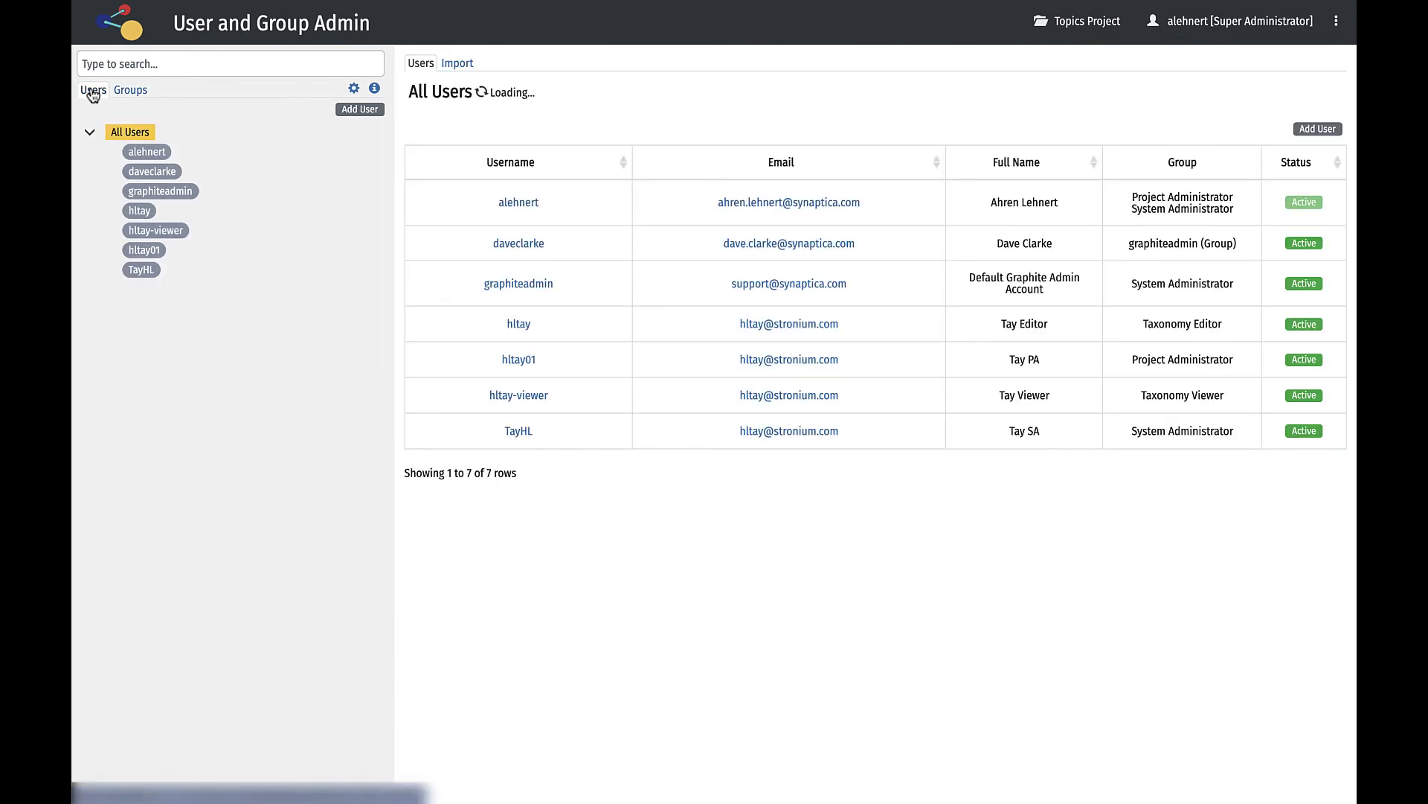
{"action": "left_click", "coordinate": [453, 65]}
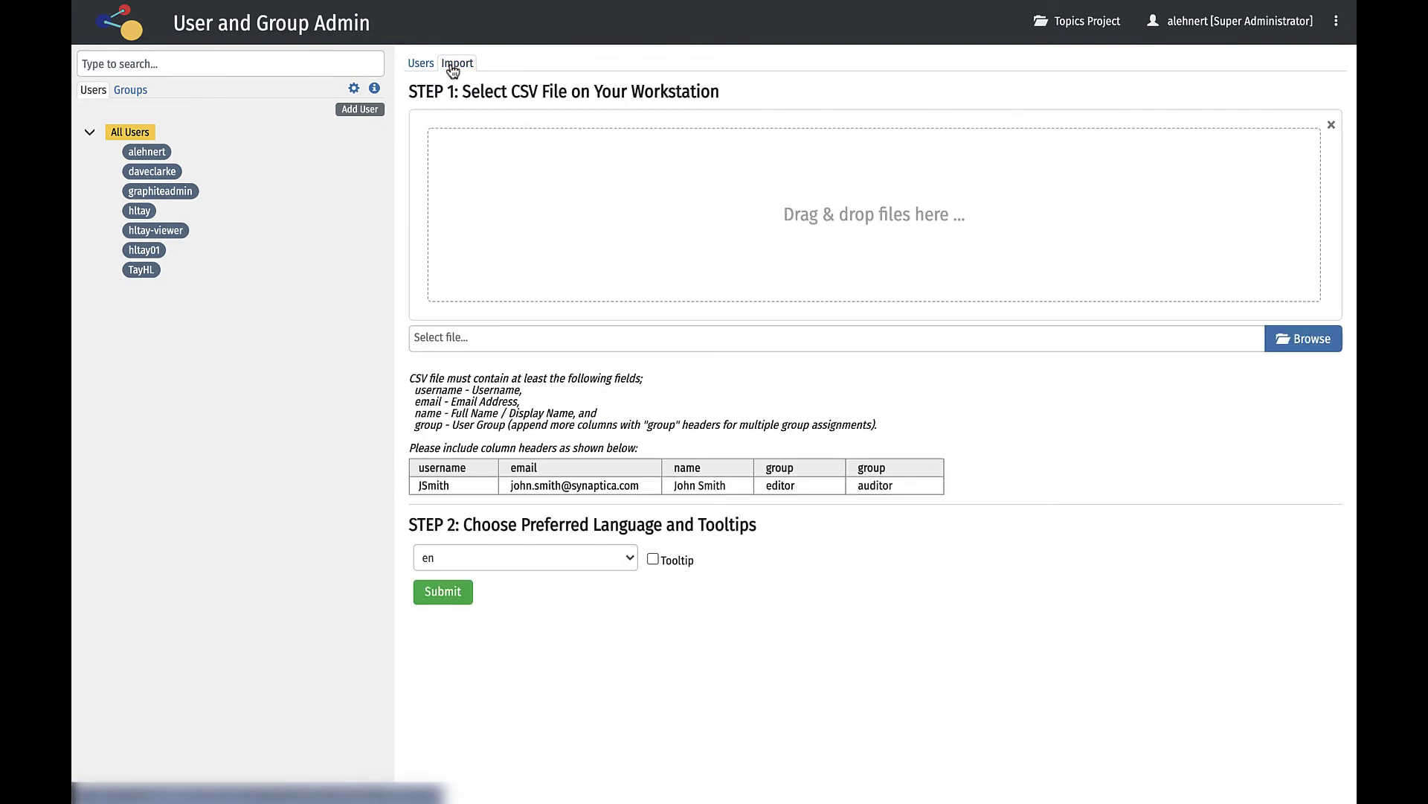
{"action": "left_click", "coordinate": [421, 66]}
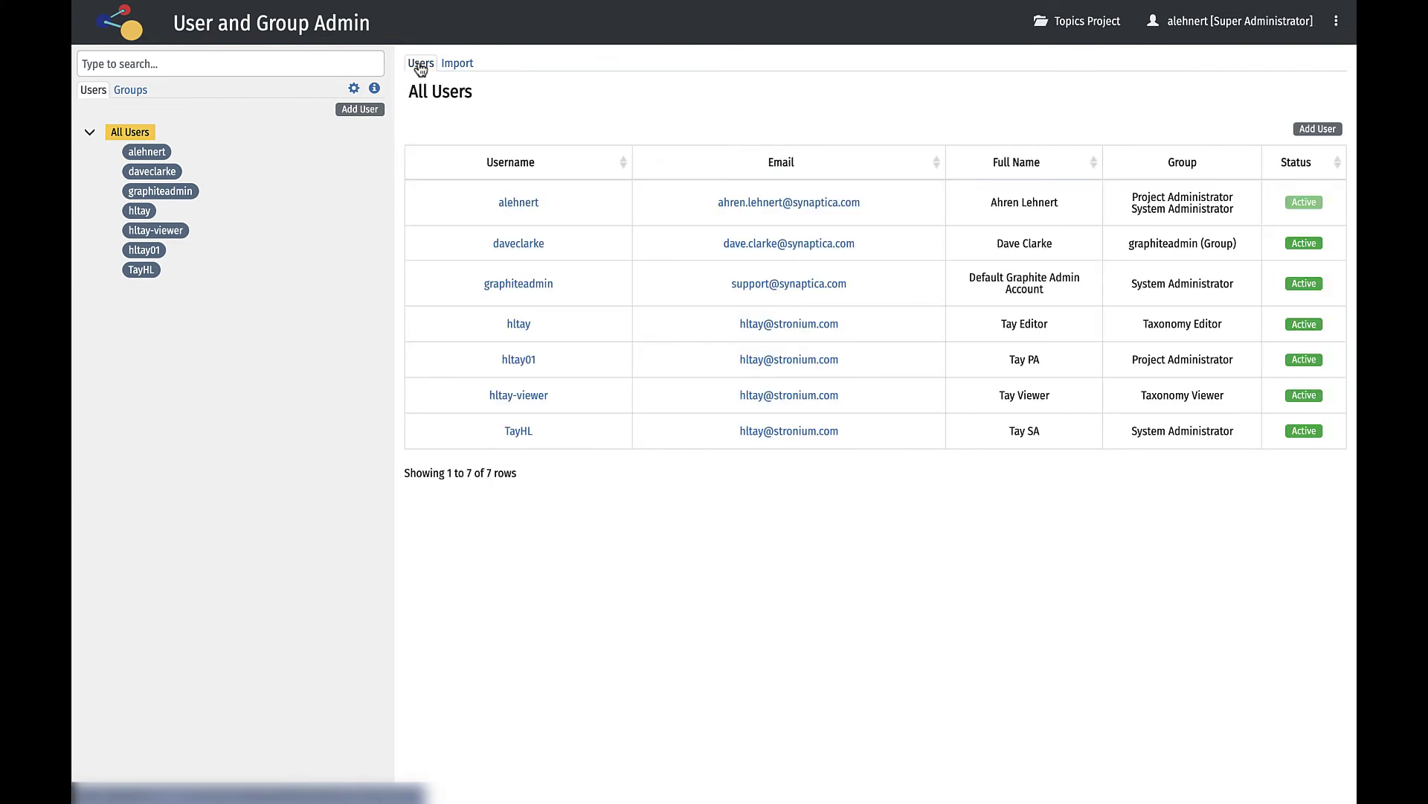
Open an administrator's account to review group assignments and effective permissions.
{"action": "left_click", "coordinate": [158, 152]}
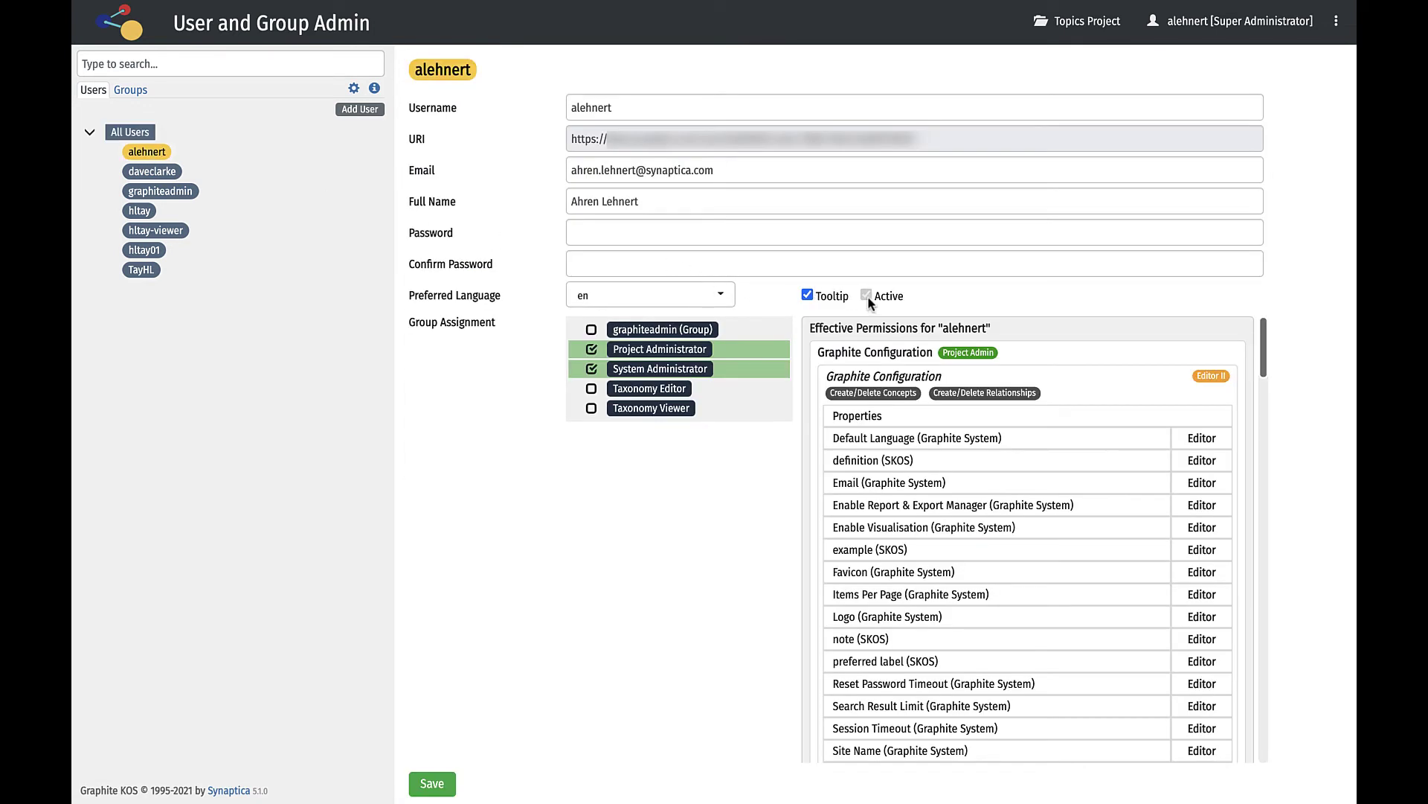
{"action": "scroll", "coordinate": [979, 537], "scroll_direction": "down", "scroll_amount": 4}
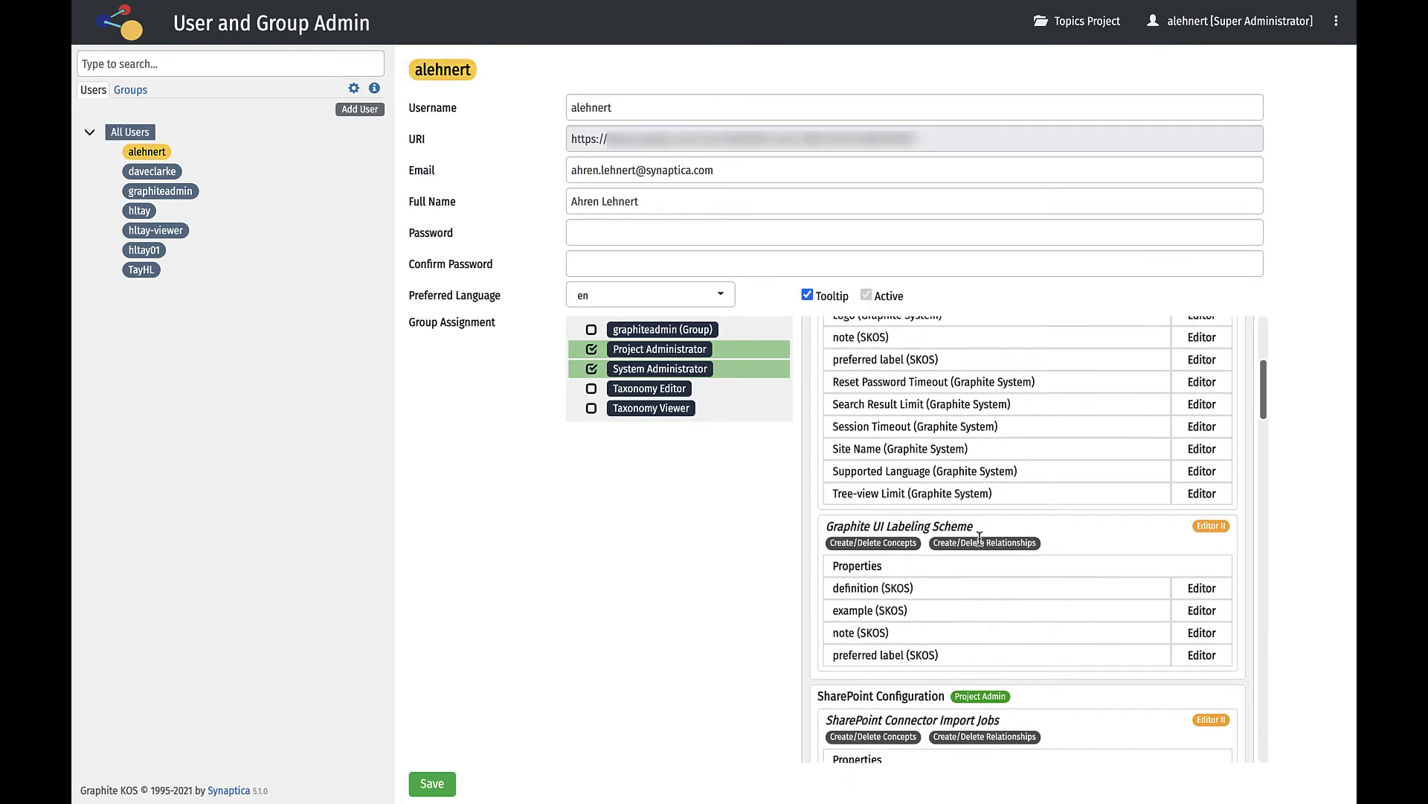
{"action": "scroll", "coordinate": [980, 537], "scroll_direction": "down", "scroll_amount": 5}
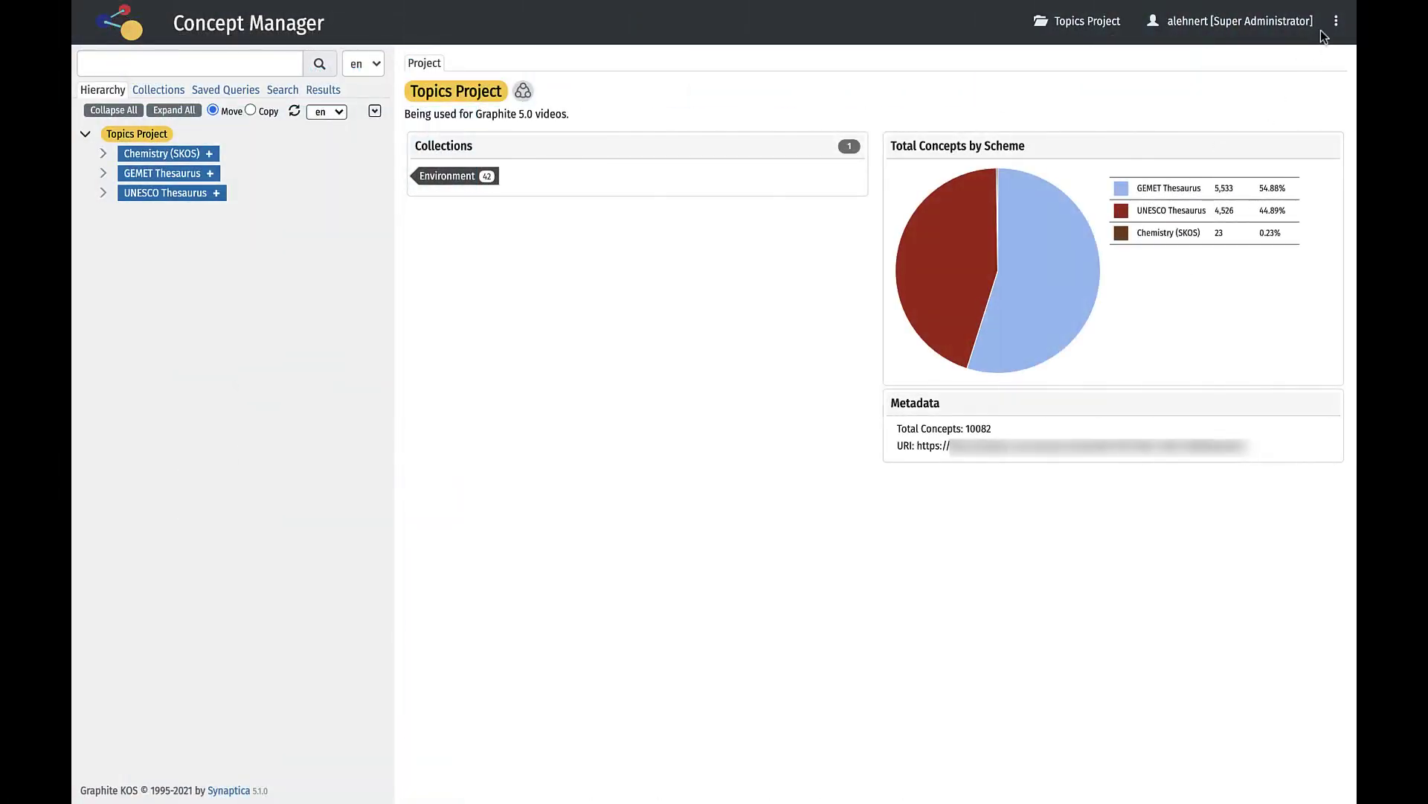
Open Snapshots and view Repository Snapshot - 20211101 and the Active Repository details.
{"action": "left_click", "coordinate": [1336, 24]}
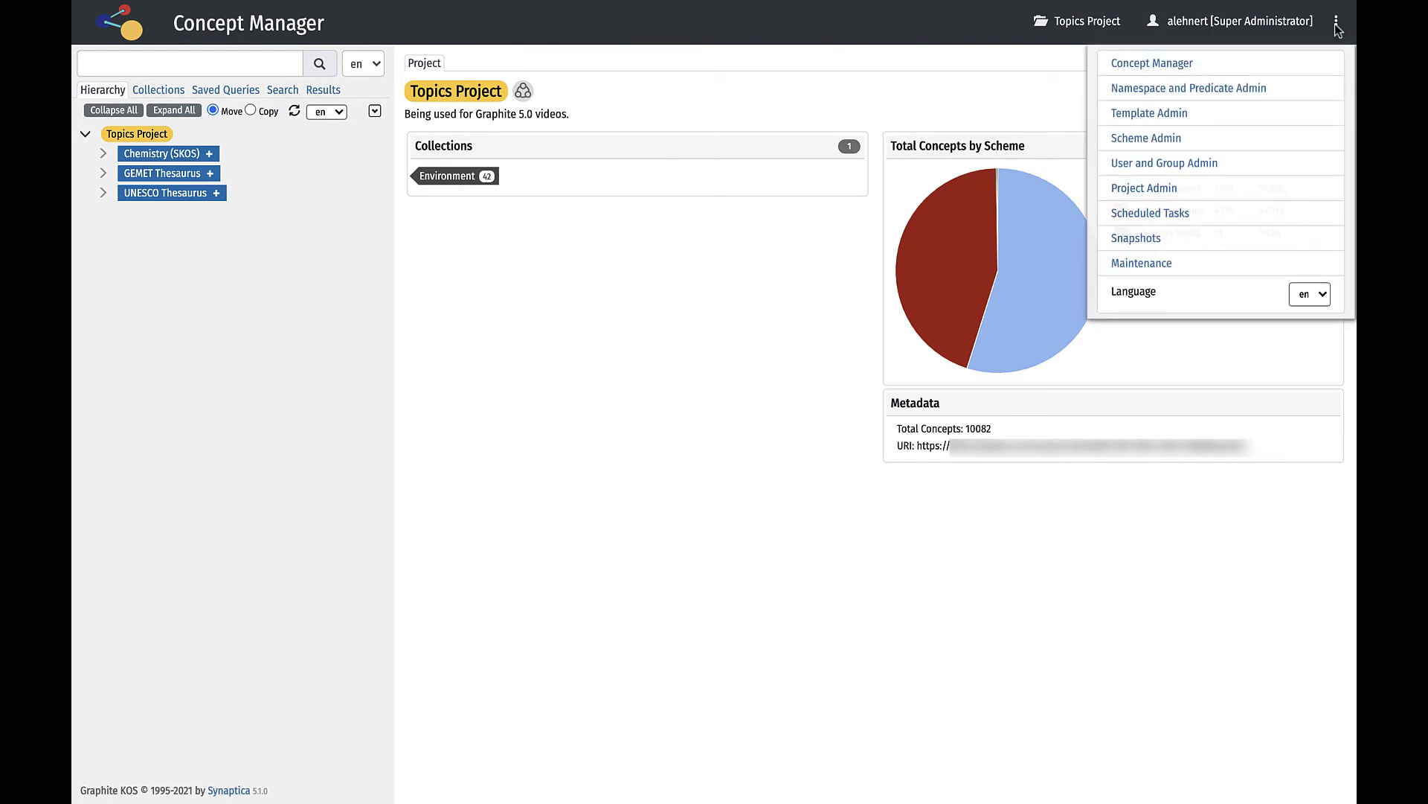
{"action": "left_click", "coordinate": [1136, 239]}
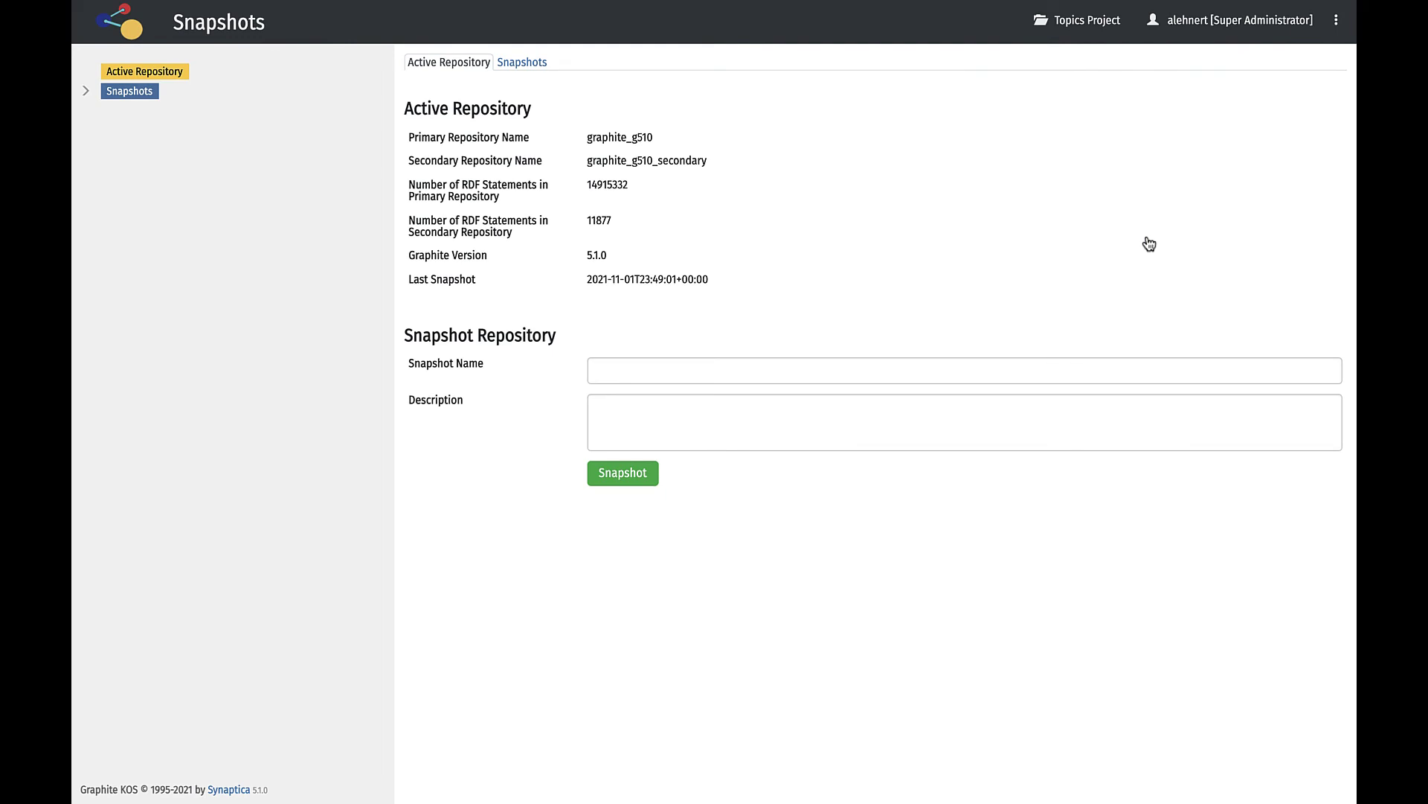
{"action": "left_click", "coordinate": [86, 97]}
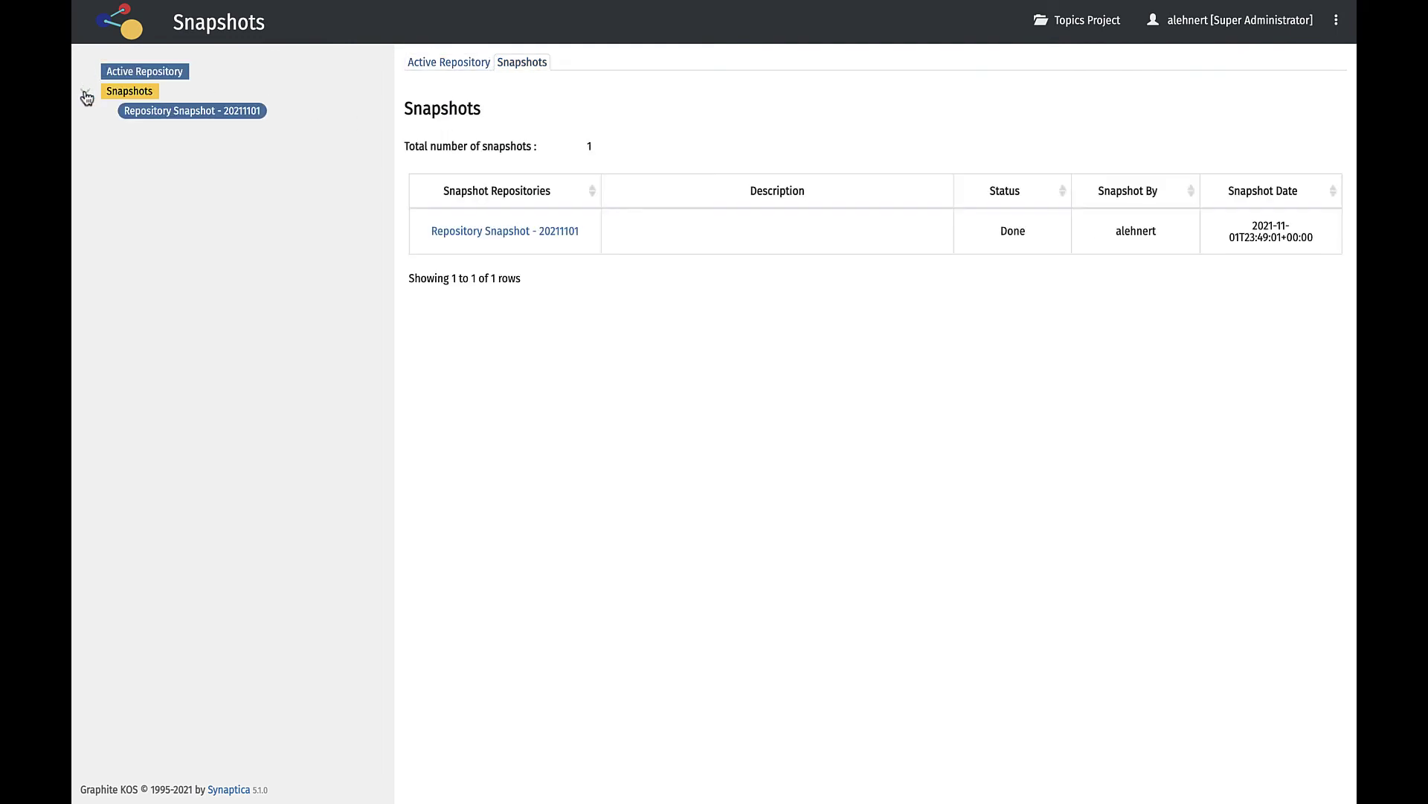
{"action": "left_click", "coordinate": [158, 118]}
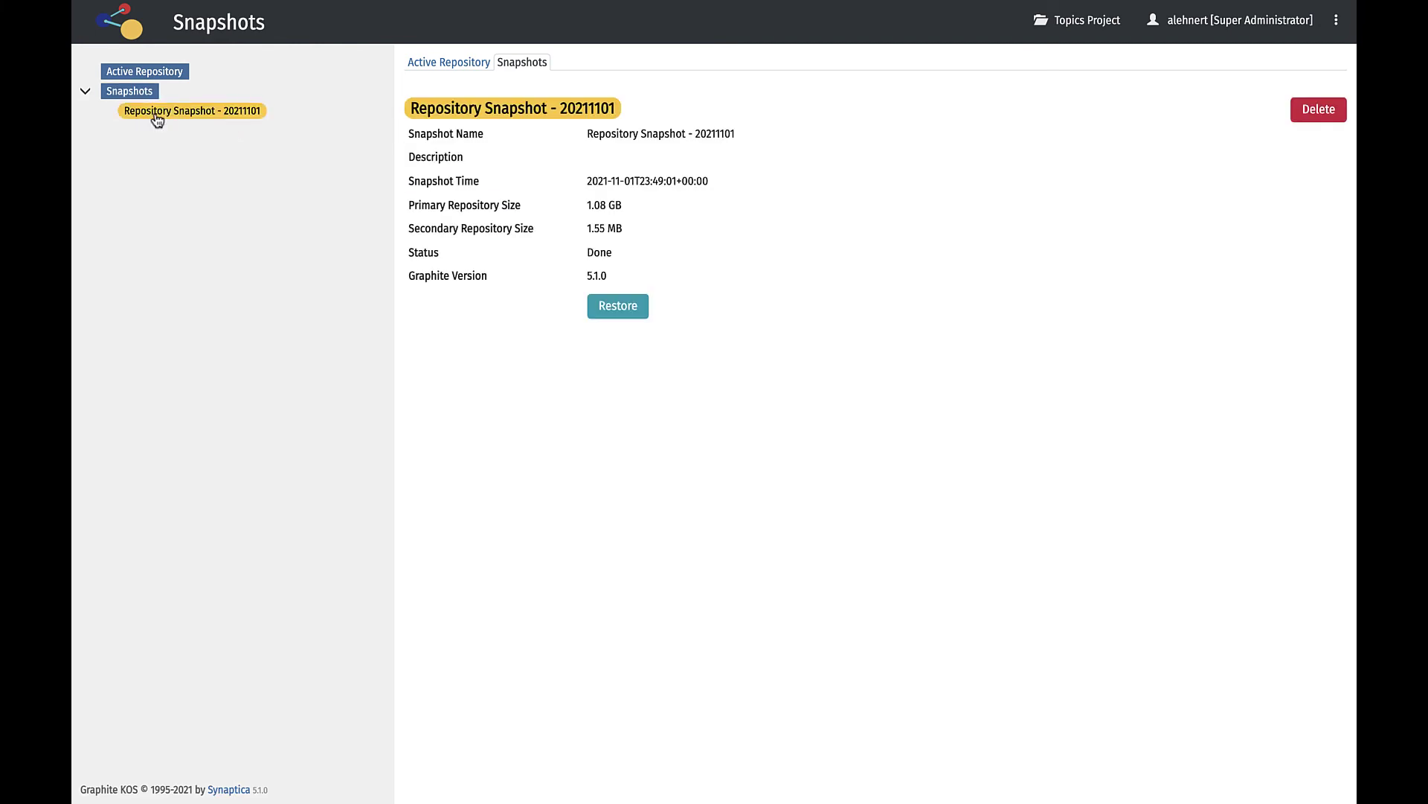
{"action": "left_click", "coordinate": [428, 63]}
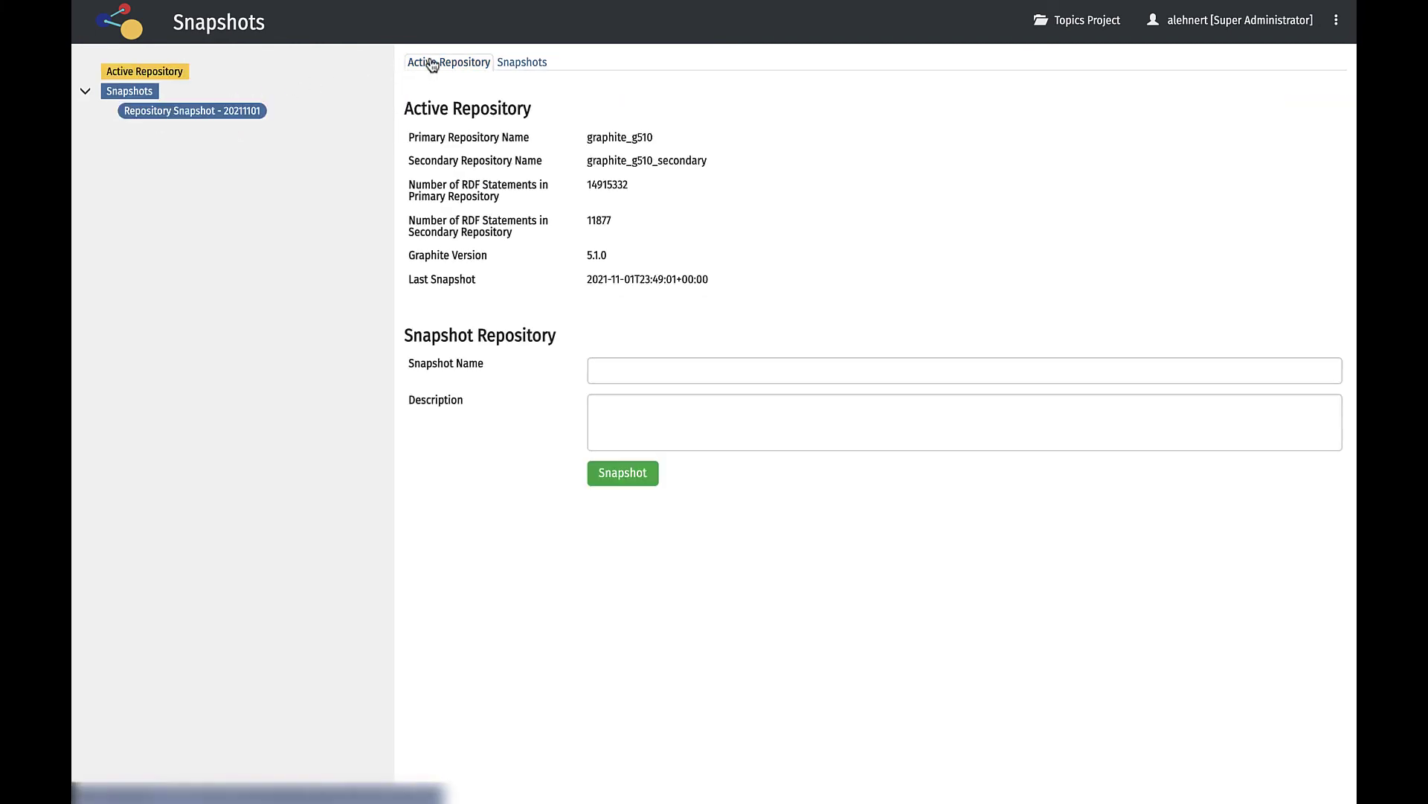
{"action": "left_click", "coordinate": [1337, 20]}
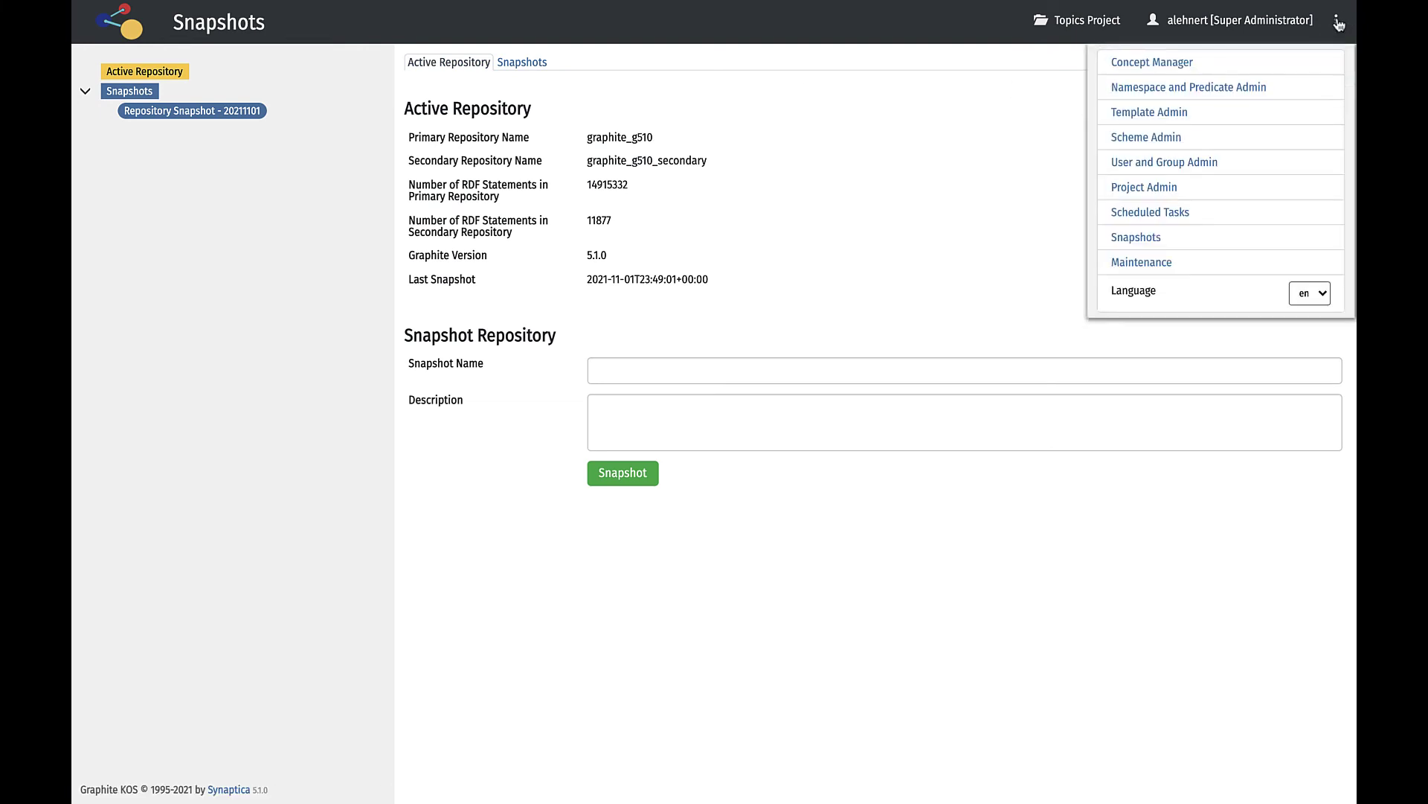
Open UNESCO Thesaurus under Training Schemes and review versioning replication, keeping the GUID URI suffix.
{"action": "left_click", "coordinate": [1138, 140]}
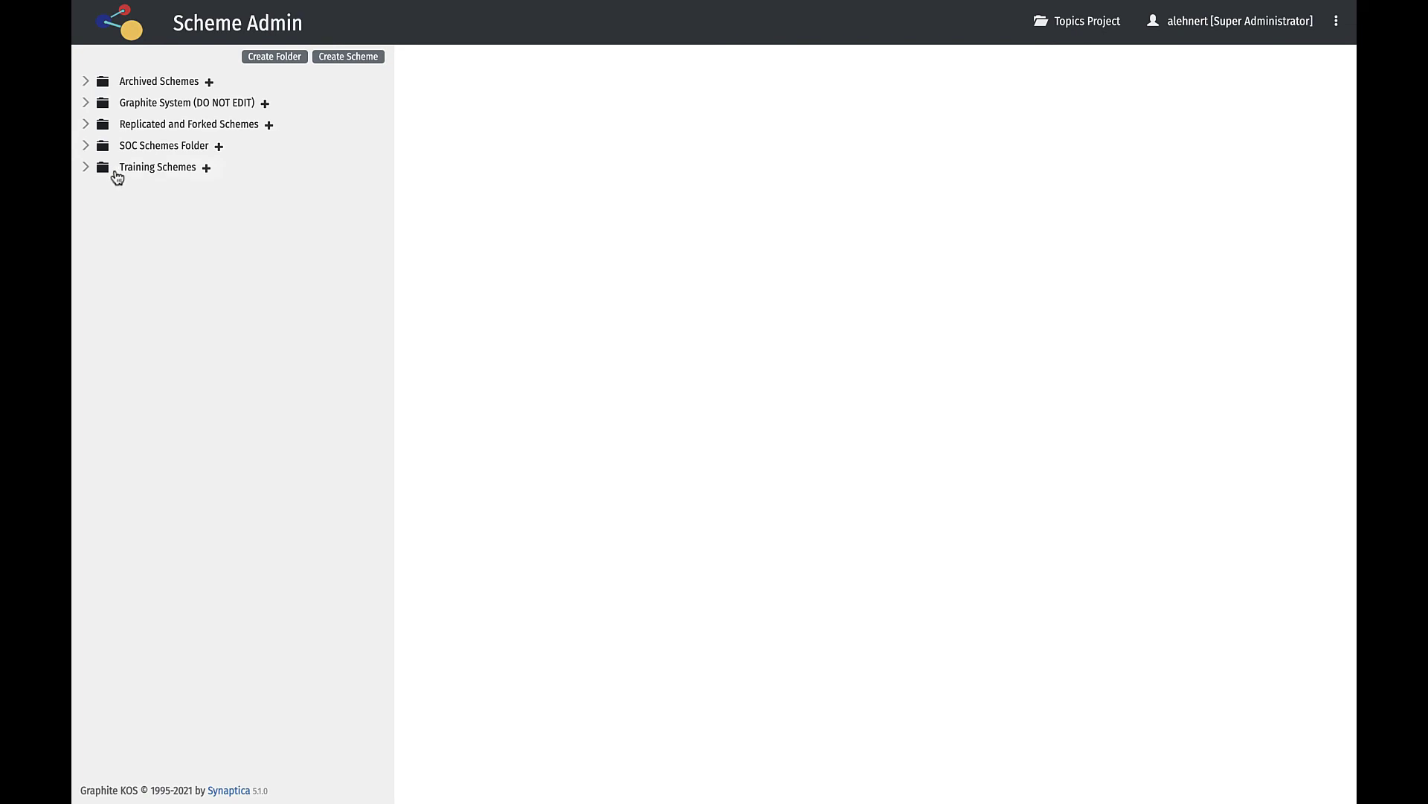
{"action": "left_click", "coordinate": [87, 168]}
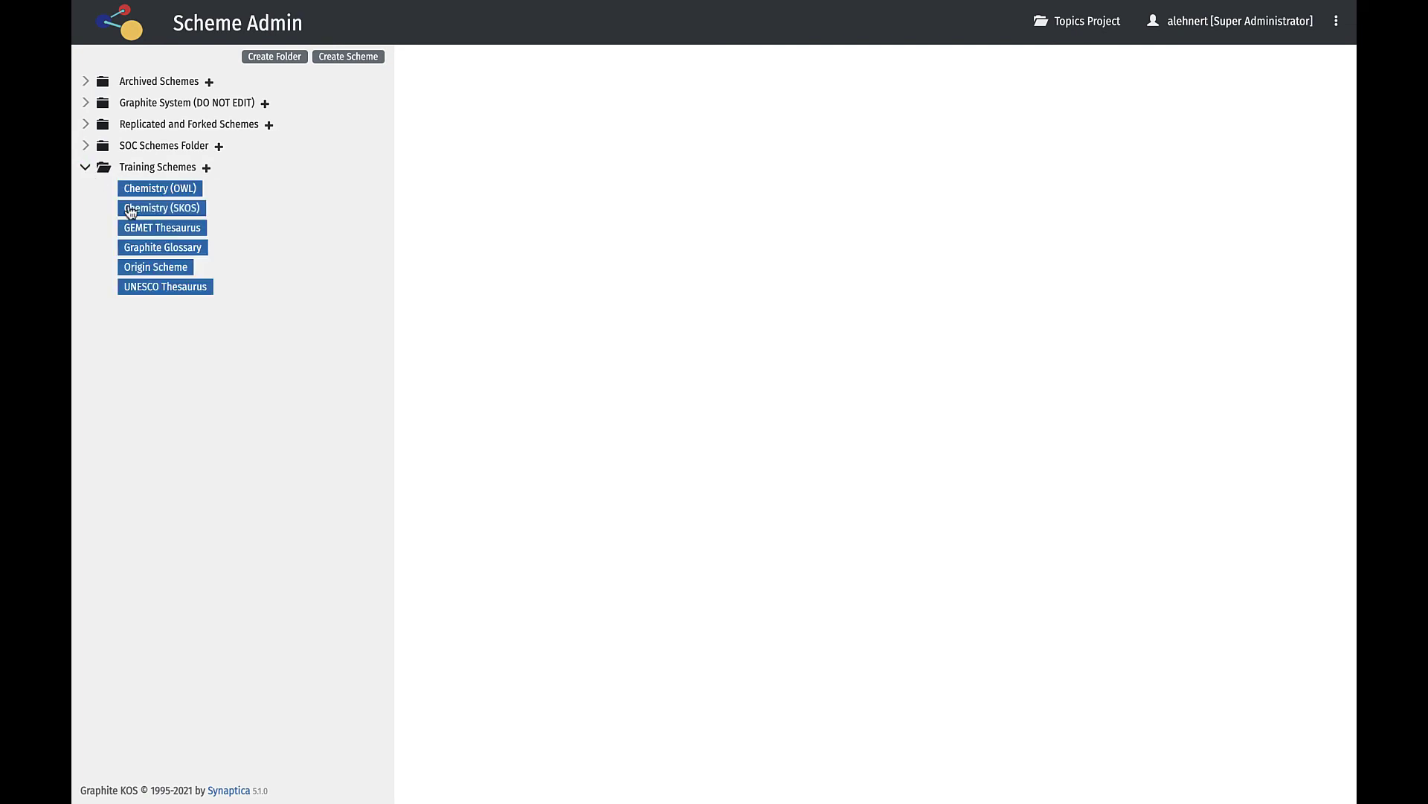
{"action": "left_click", "coordinate": [143, 291]}
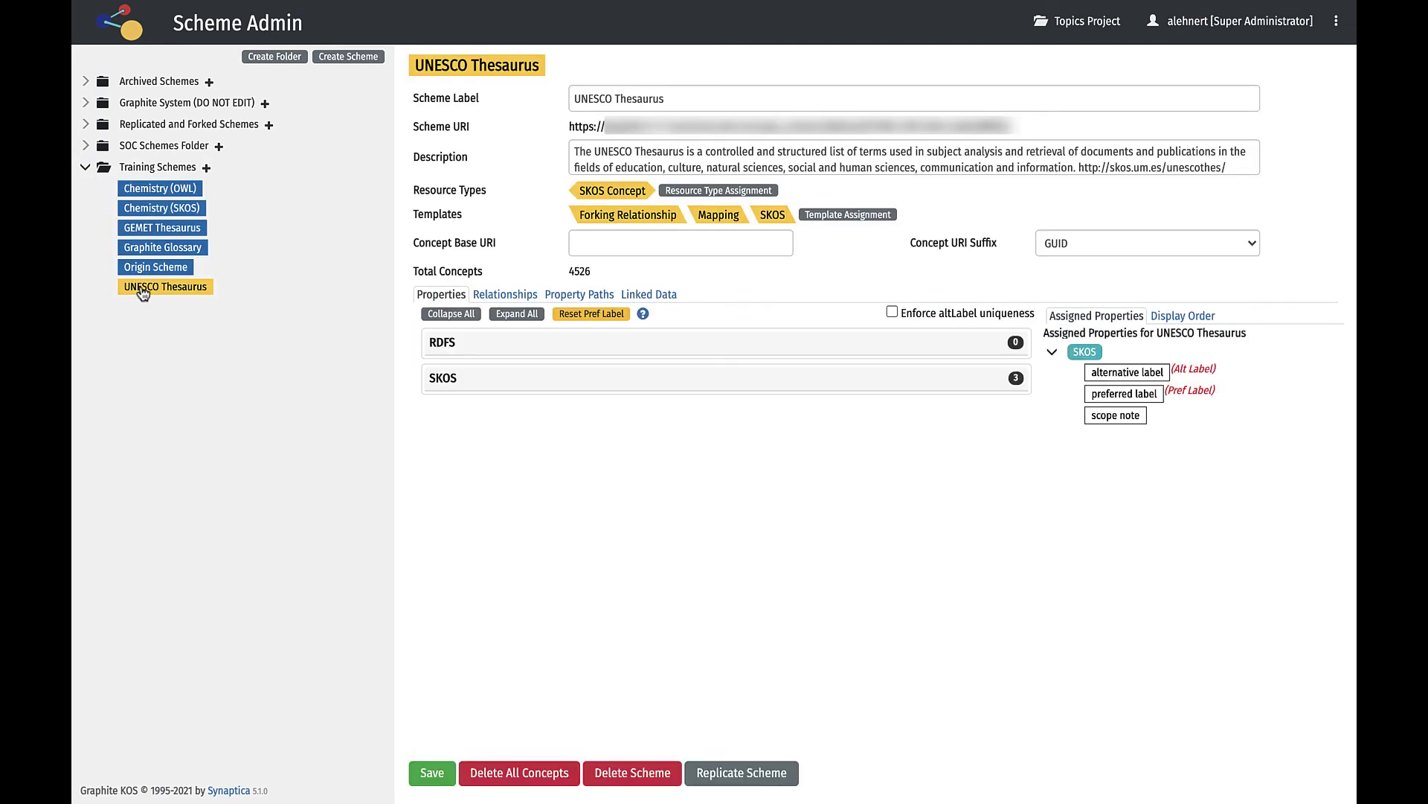
{"action": "left_click", "coordinate": [720, 774]}
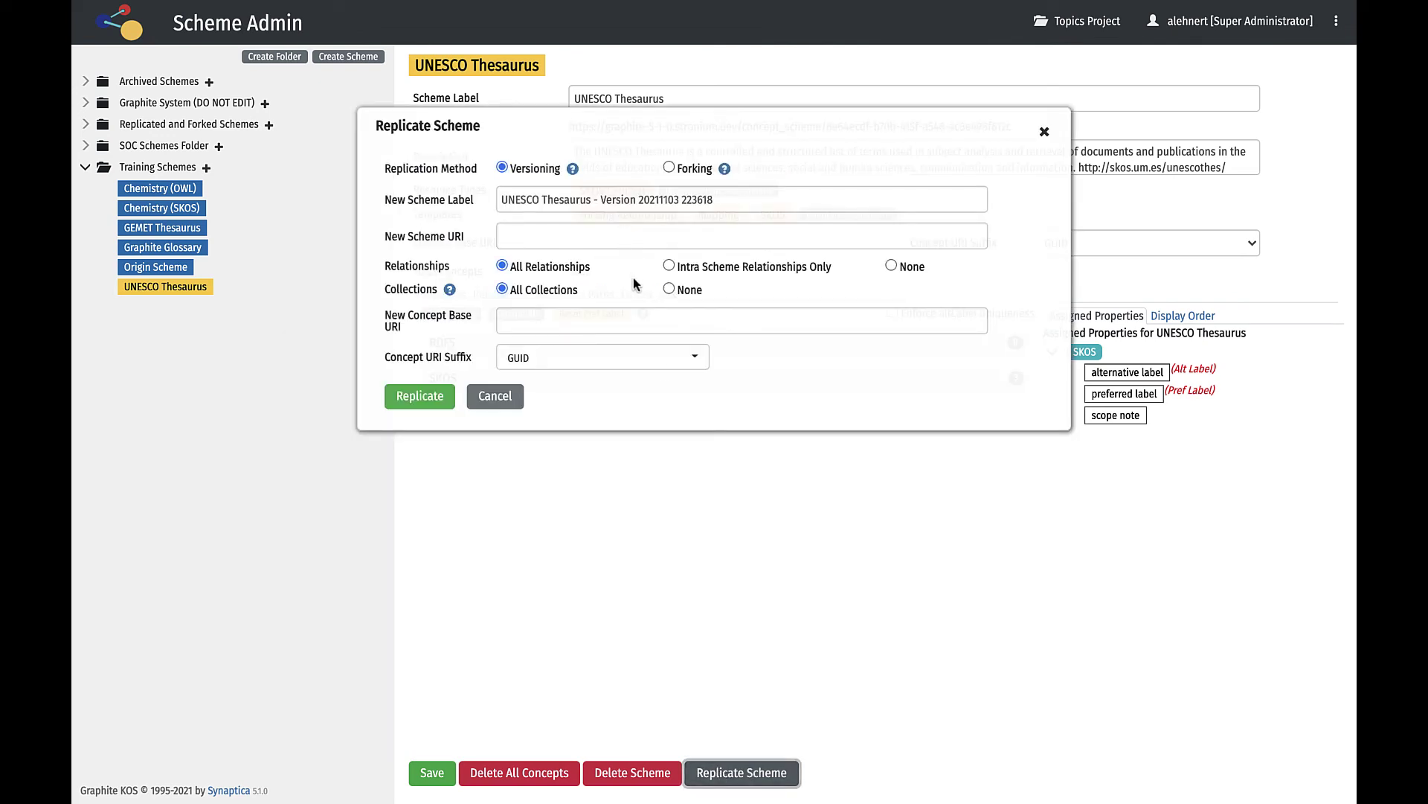
{"action": "left_click", "coordinate": [695, 359]}
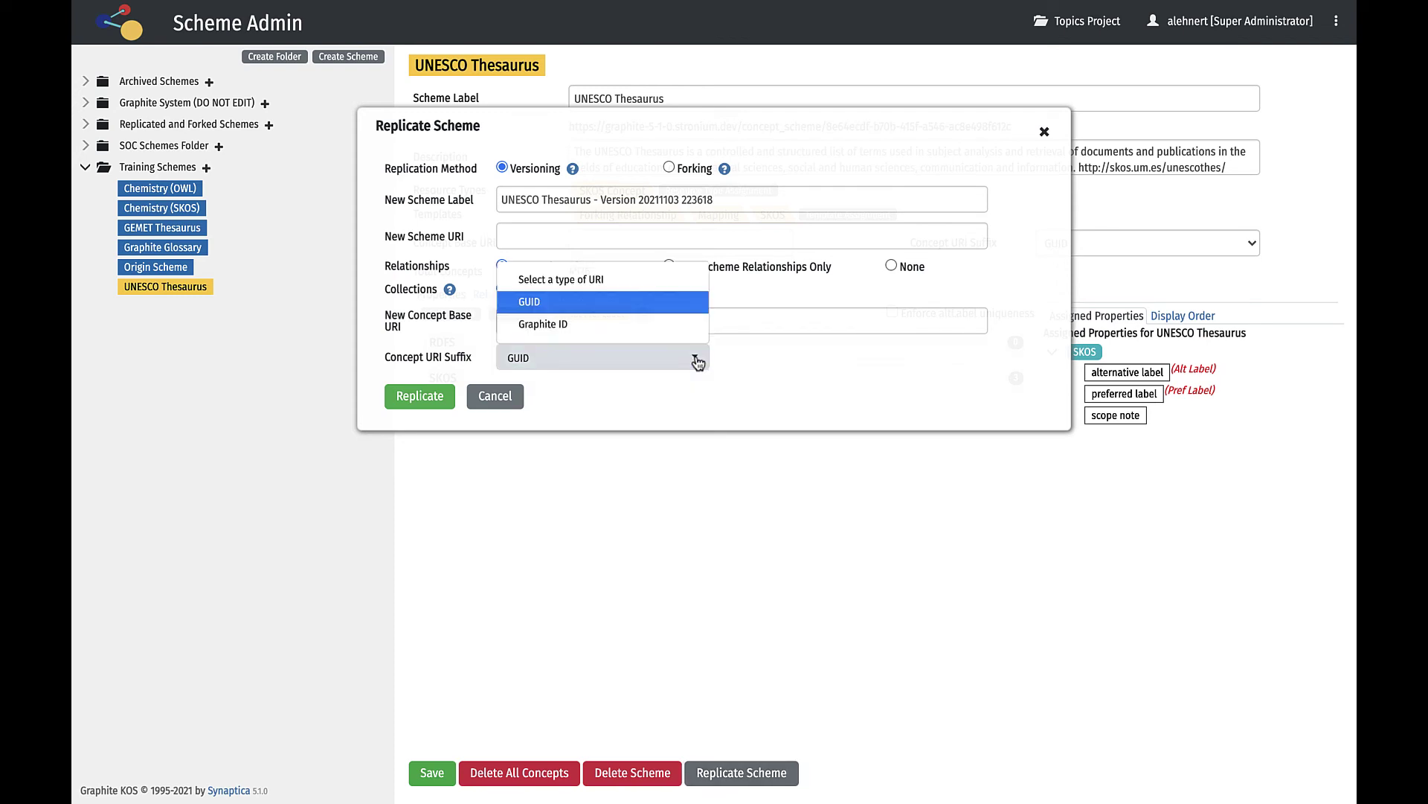
{"action": "left_click", "coordinate": [697, 361]}
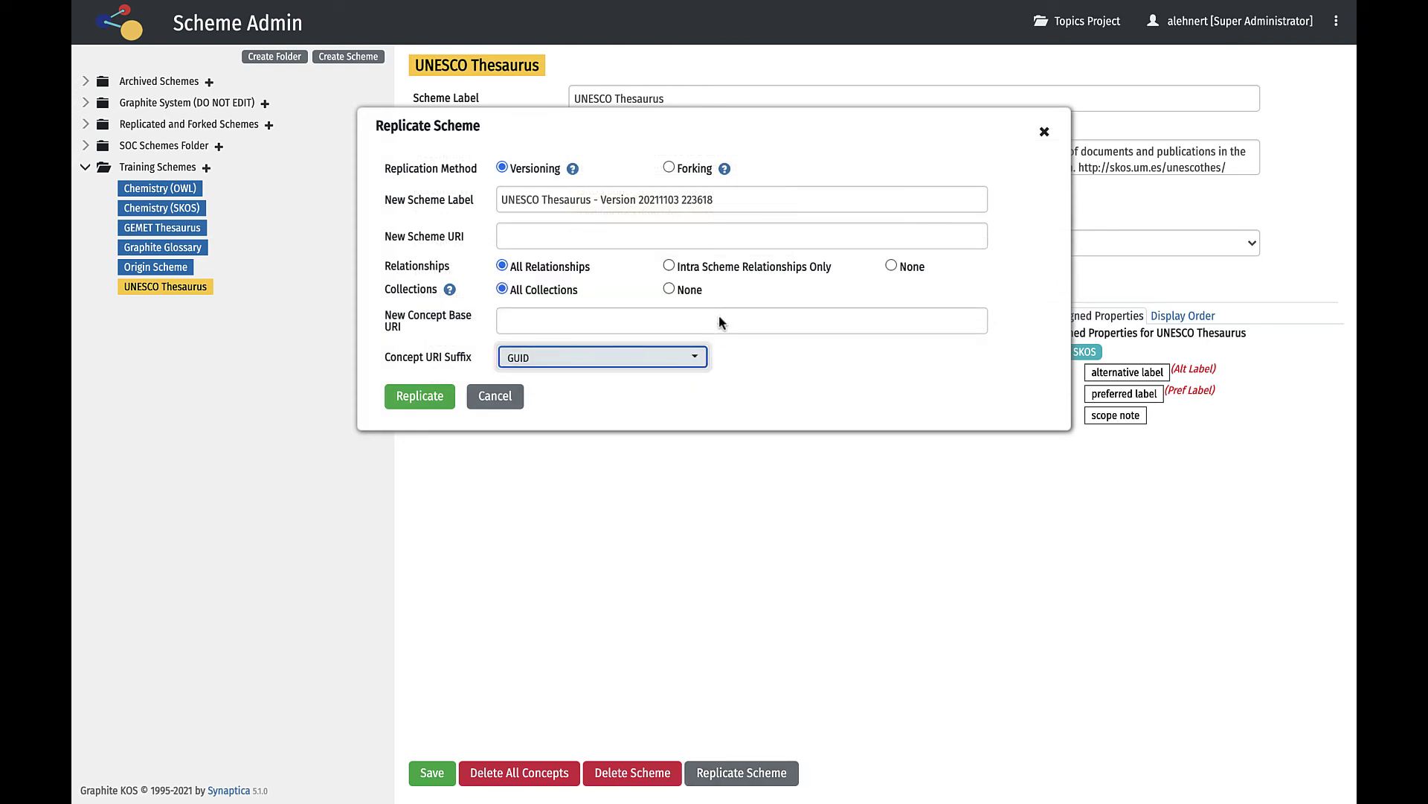
Try forking replication with GUID suffix and a crosswalk search for 'origi', then cancel.
{"action": "left_click", "coordinate": [668, 168]}
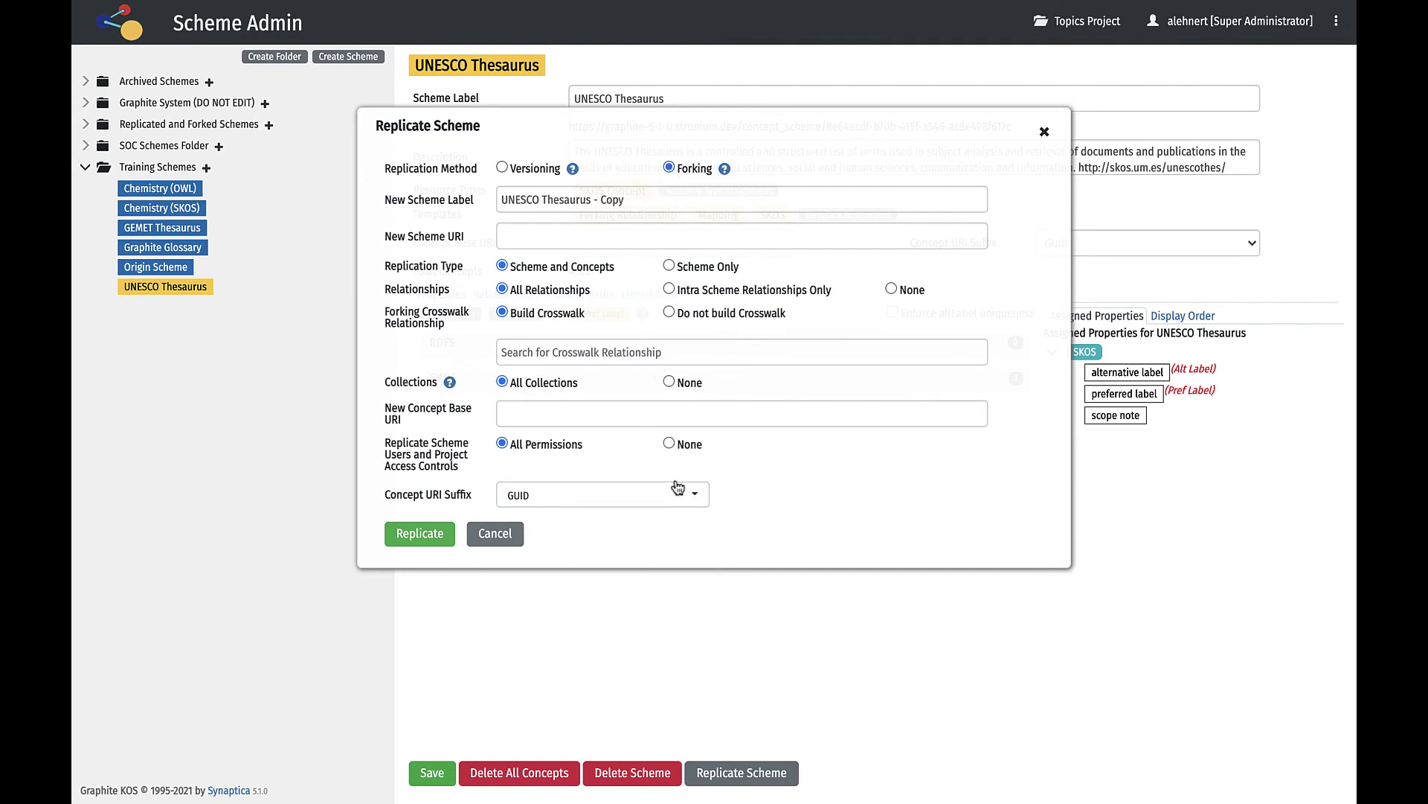
{"action": "left_click", "coordinate": [695, 499]}
{"action": "left_click", "coordinate": [699, 504]}
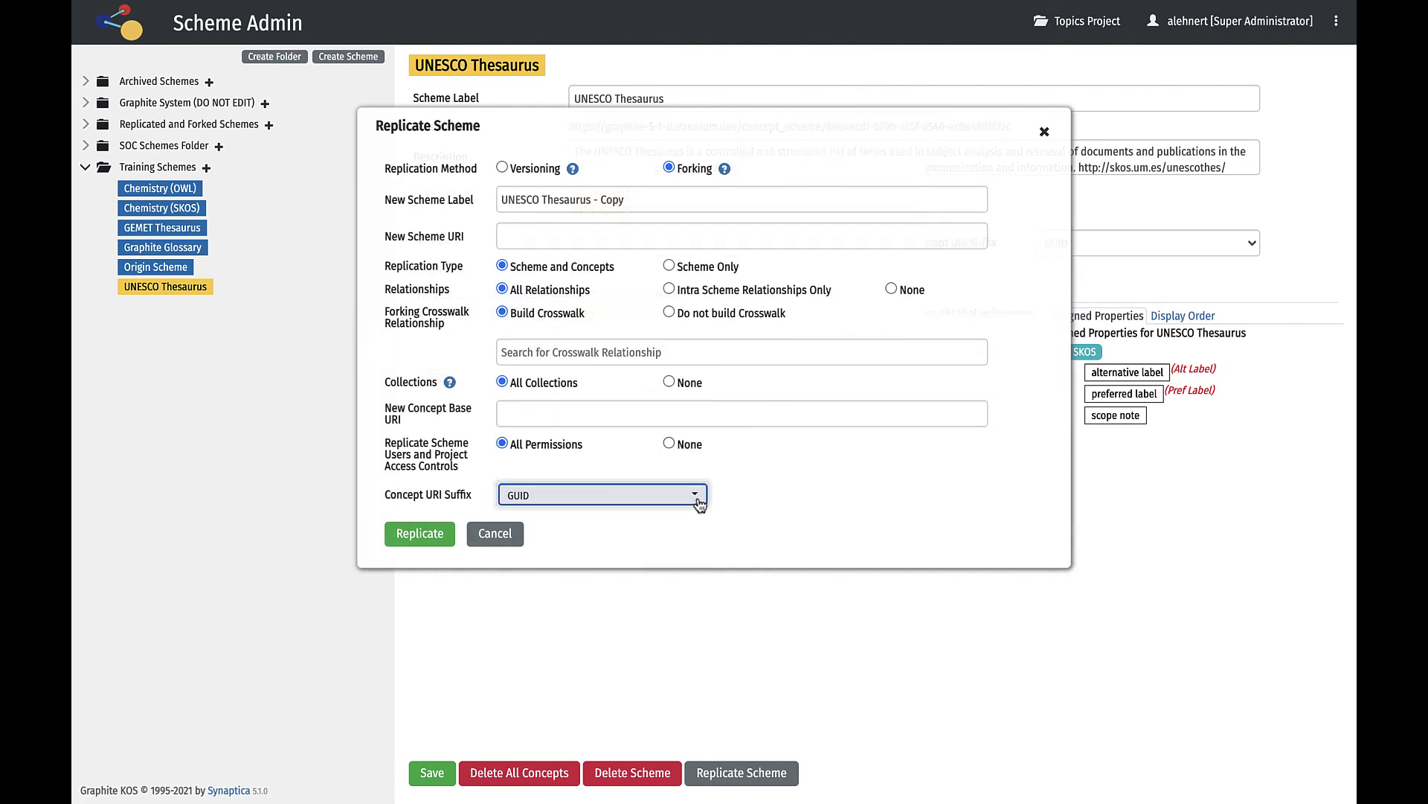
{"action": "left_click", "coordinate": [642, 353]}
{"action": "type", "text": "o"}
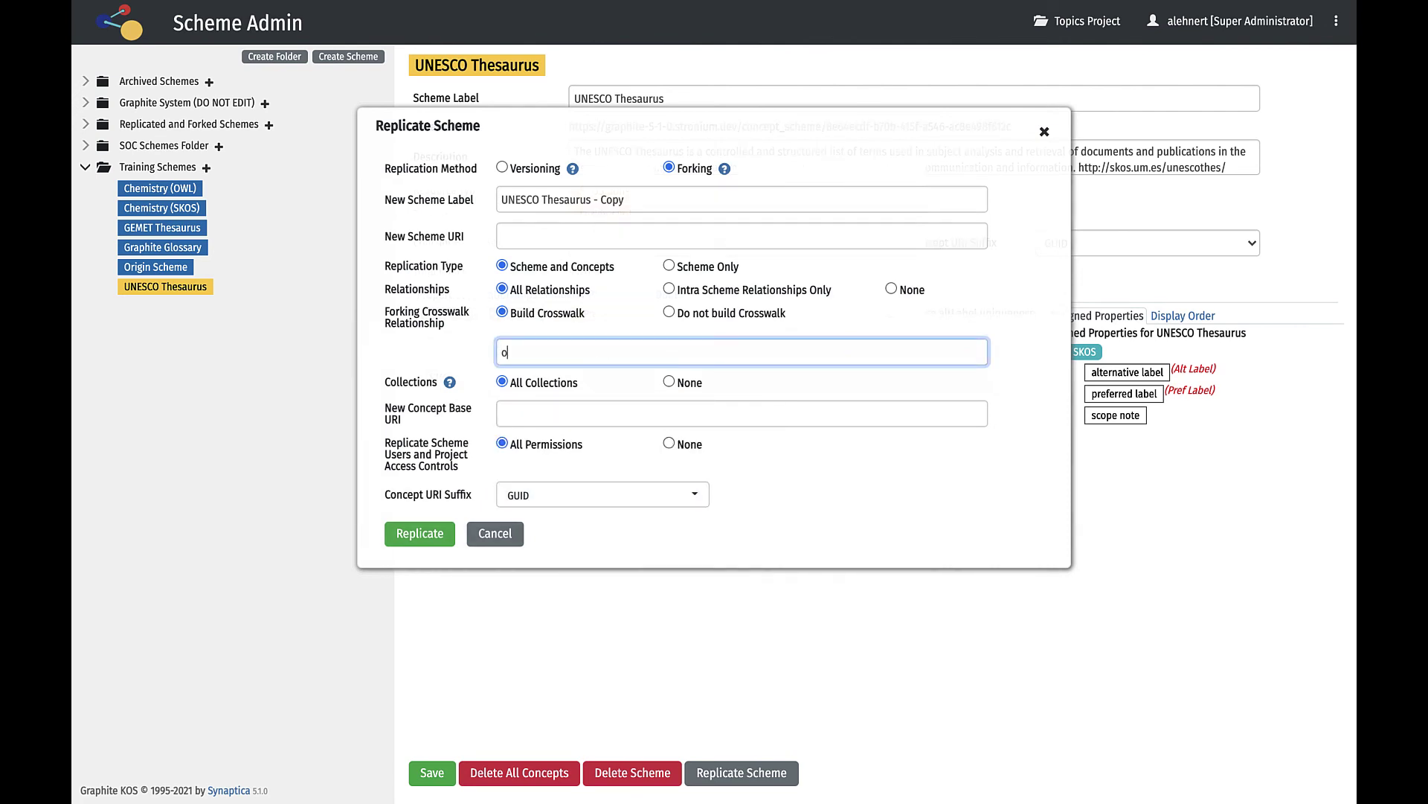
{"action": "type", "text": "rigi"}
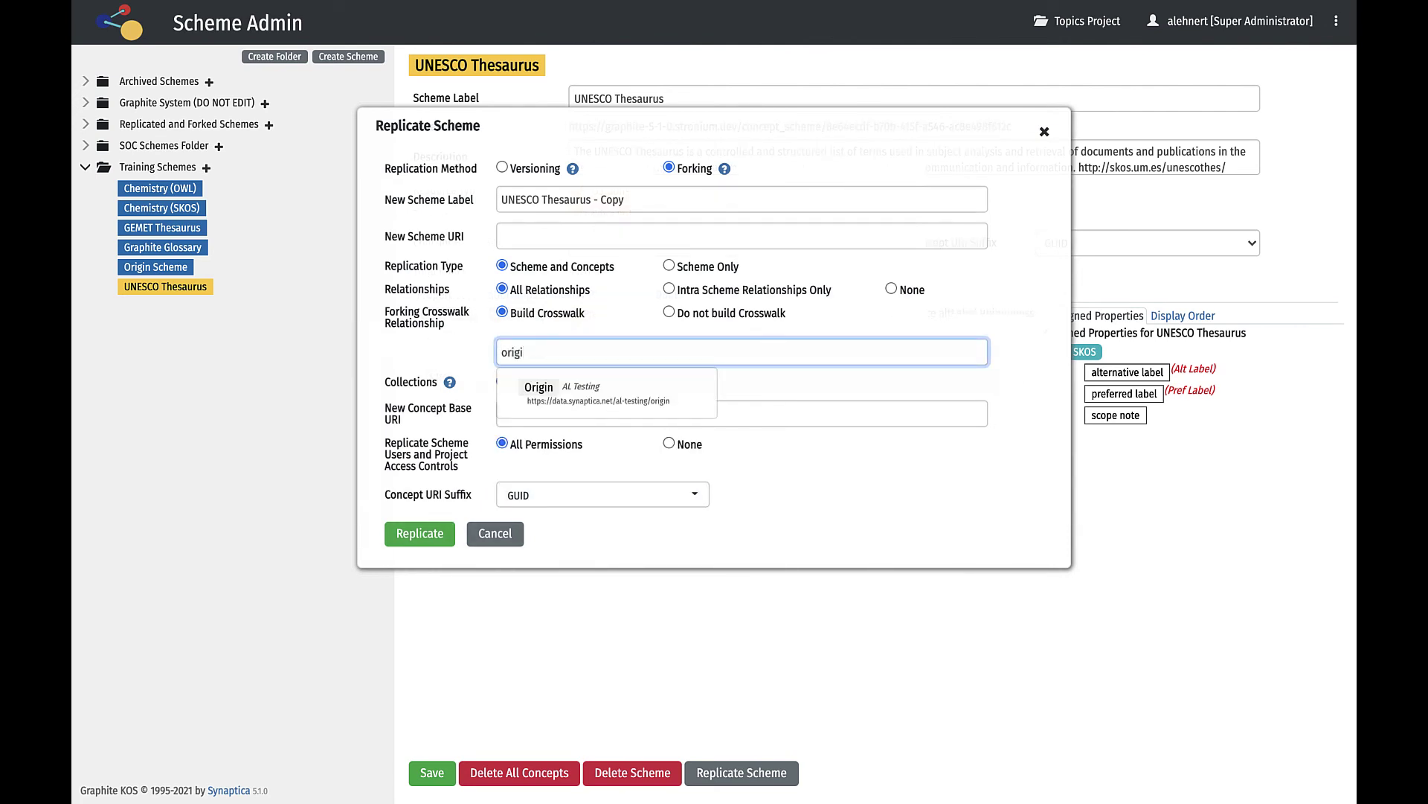
{"action": "left_click", "coordinate": [516, 535]}
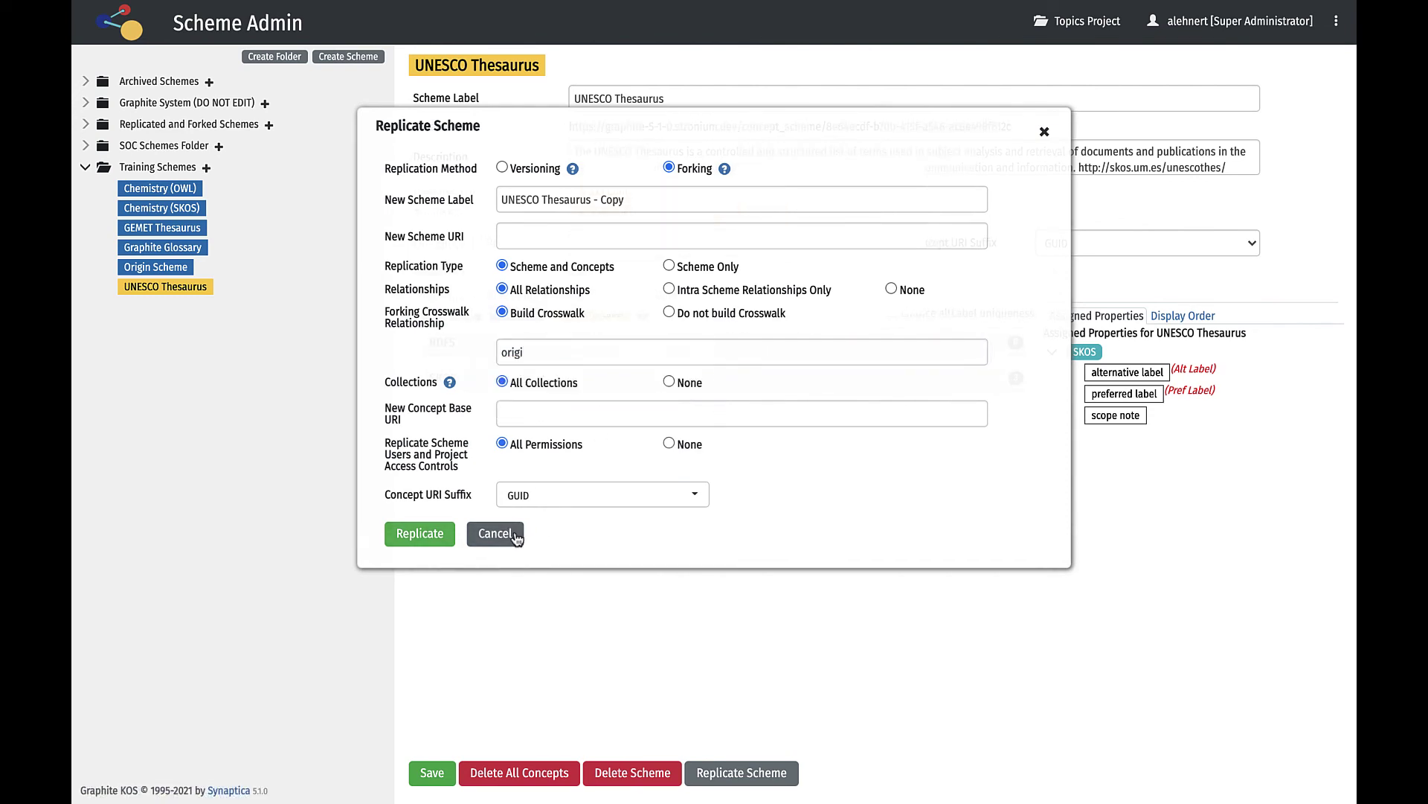
{"action": "left_click", "coordinate": [511, 535]}
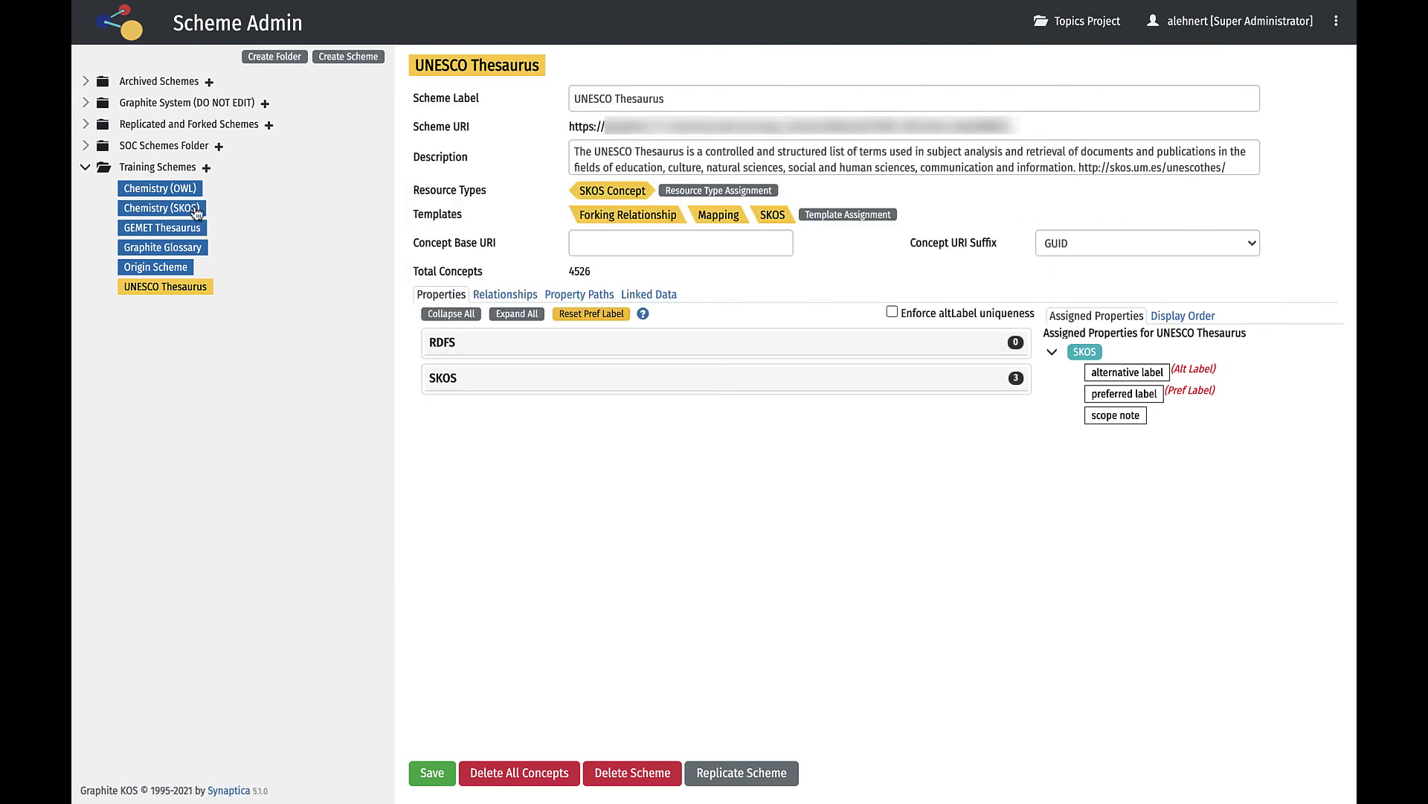
Under Archived Schemes, view UNESCO Thesaurus - Copy - 1, then UNESCO Thesaurus - Version 20211101 - 1.
{"action": "left_click", "coordinate": [87, 81]}
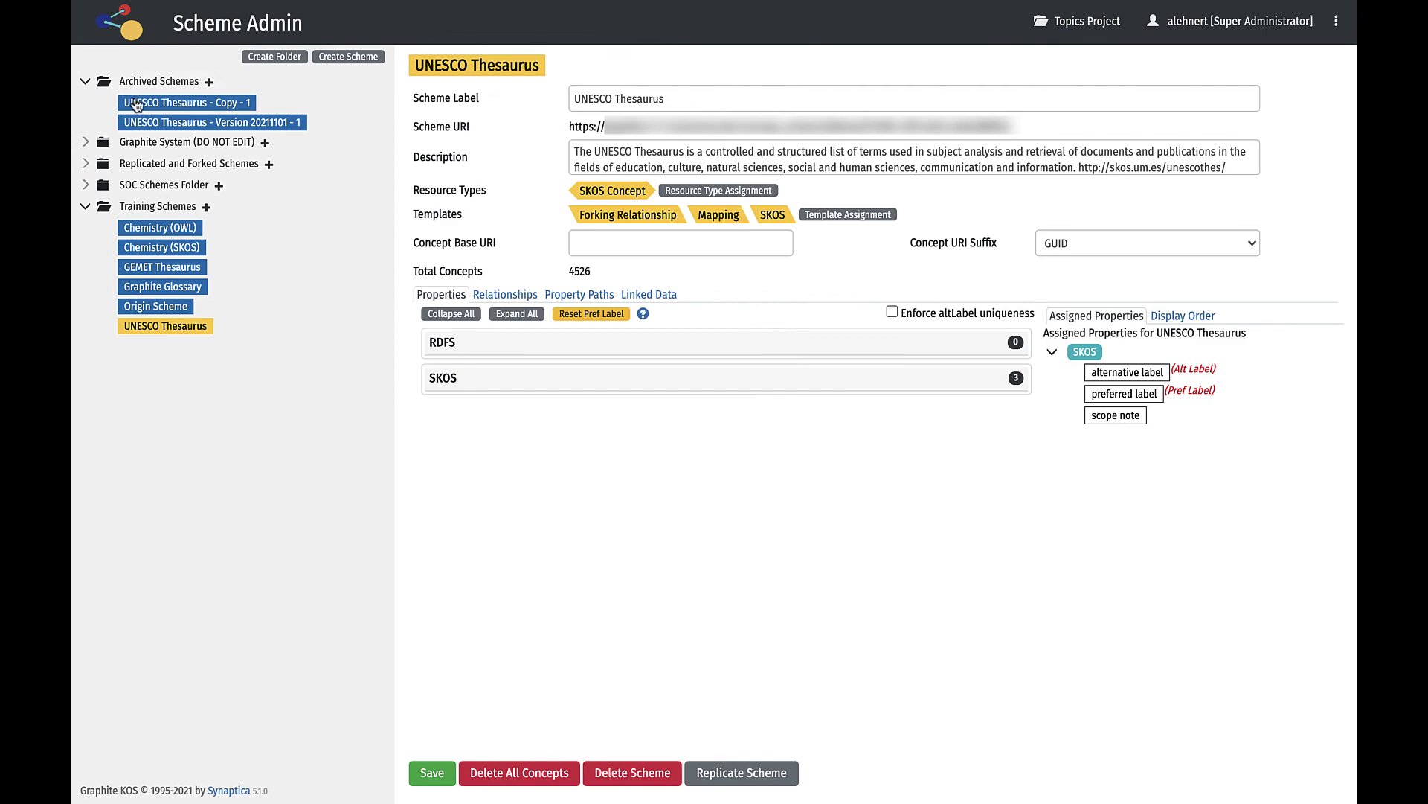
{"action": "left_click", "coordinate": [136, 104]}
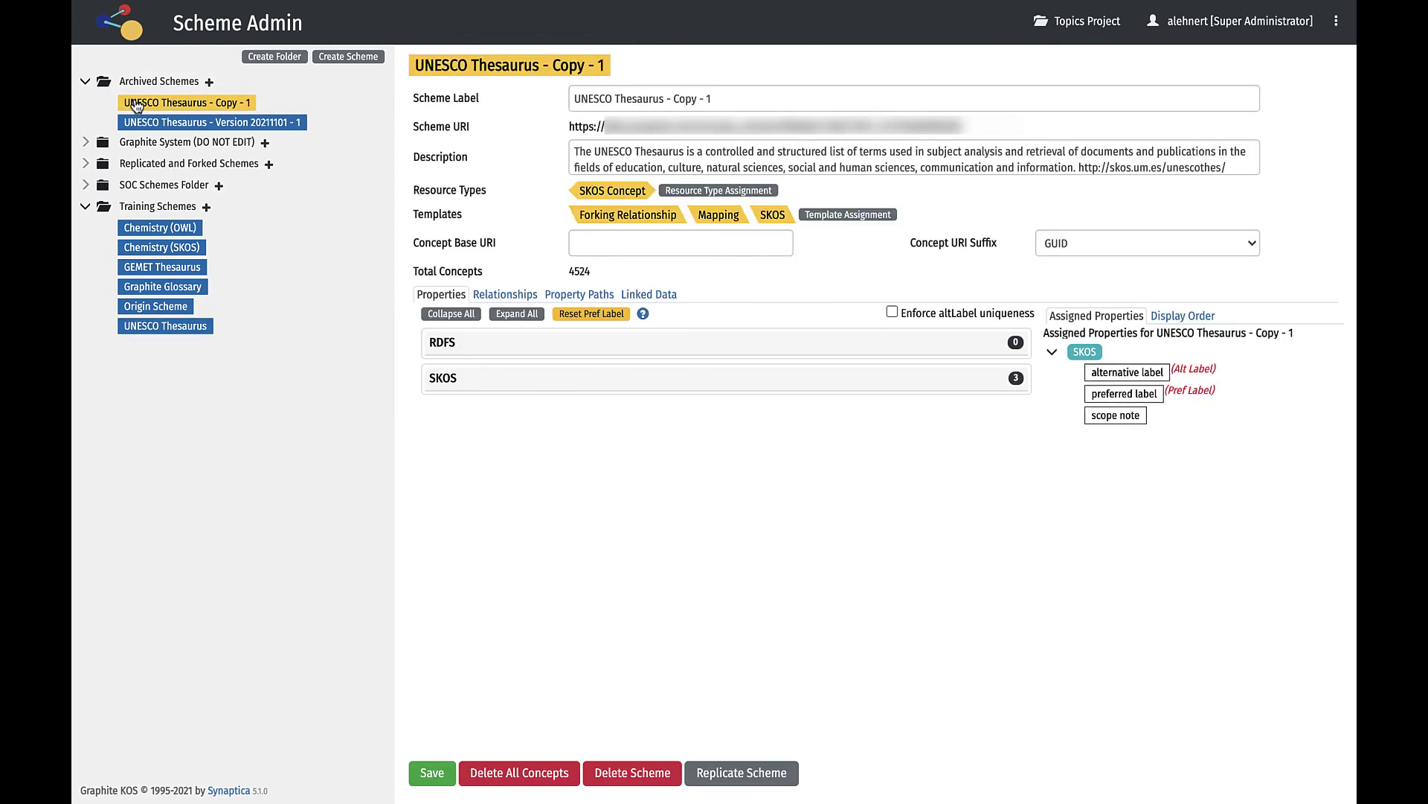
{"action": "left_click", "coordinate": [137, 122]}
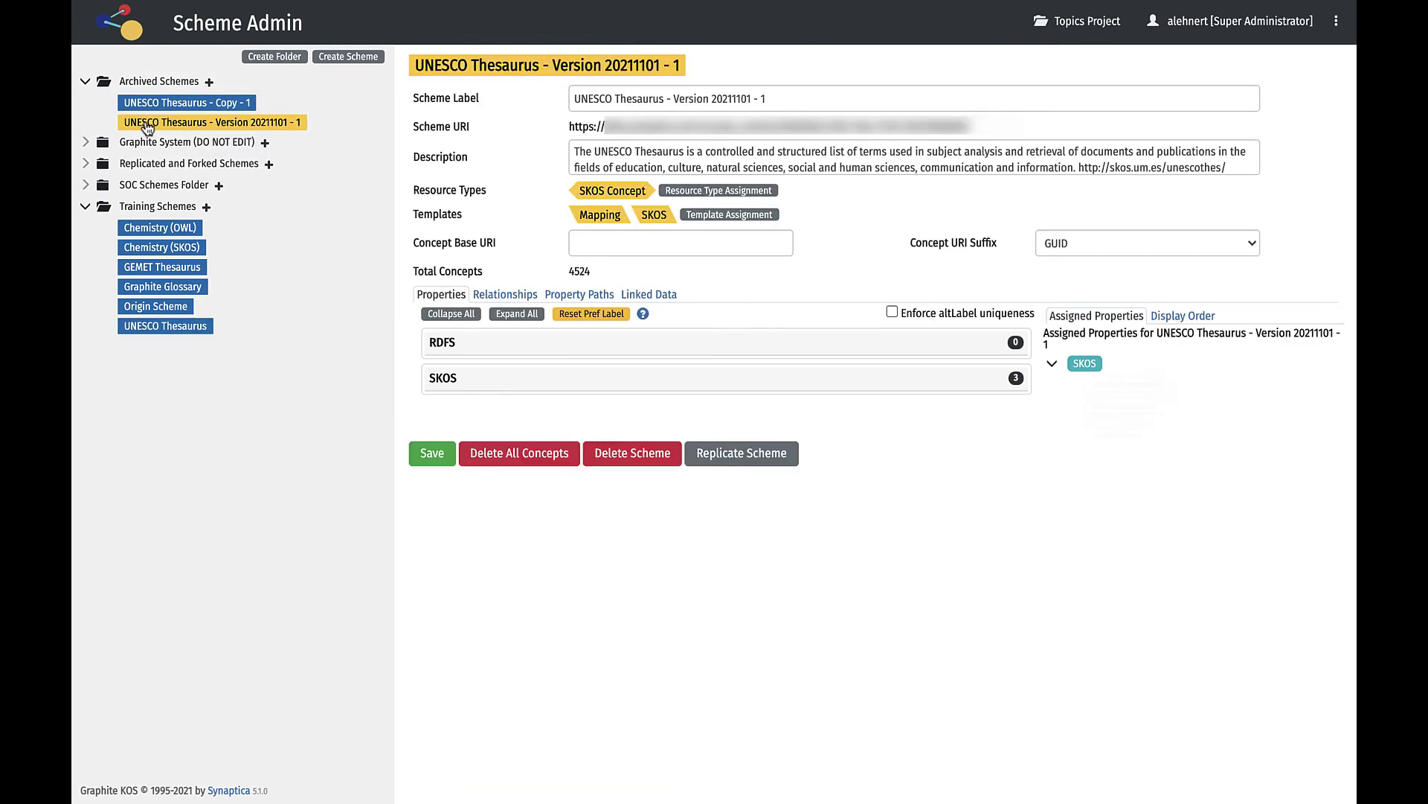